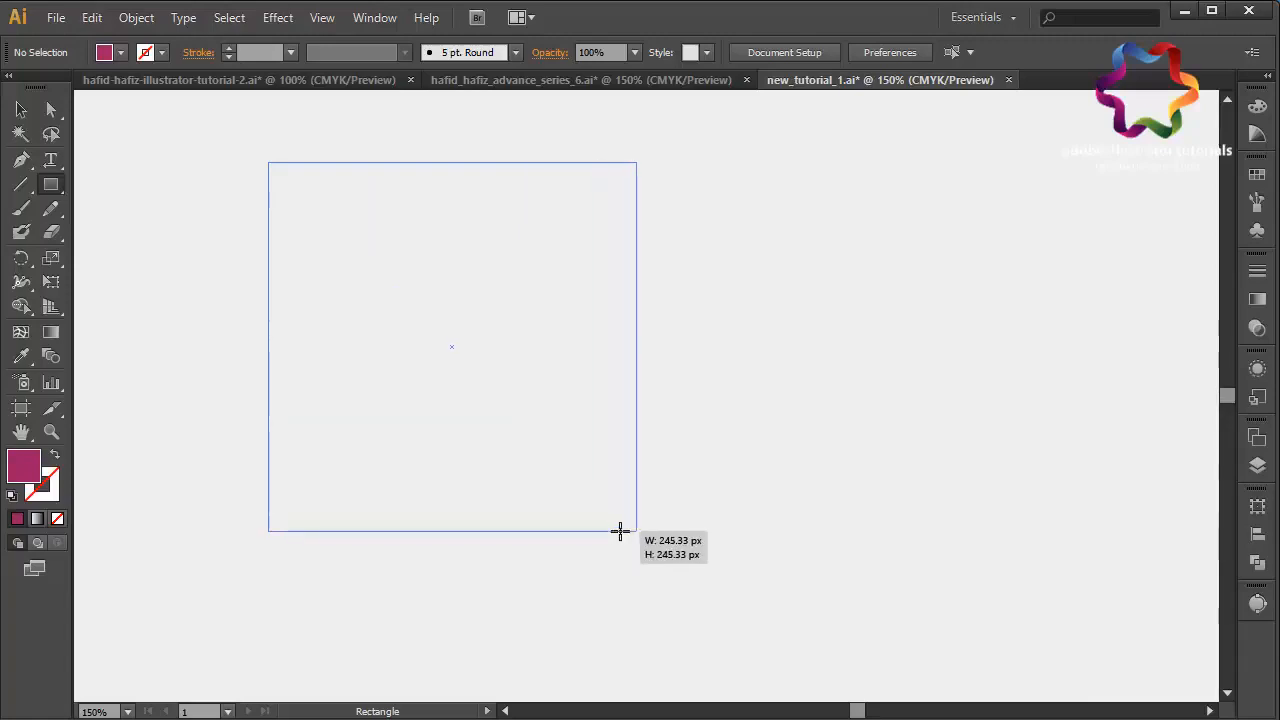
- Enlarge the magenta square proportionally from its lower-right corner and fill it with the white-to-black gradient swatch
{"action": "key", "text": "v"}
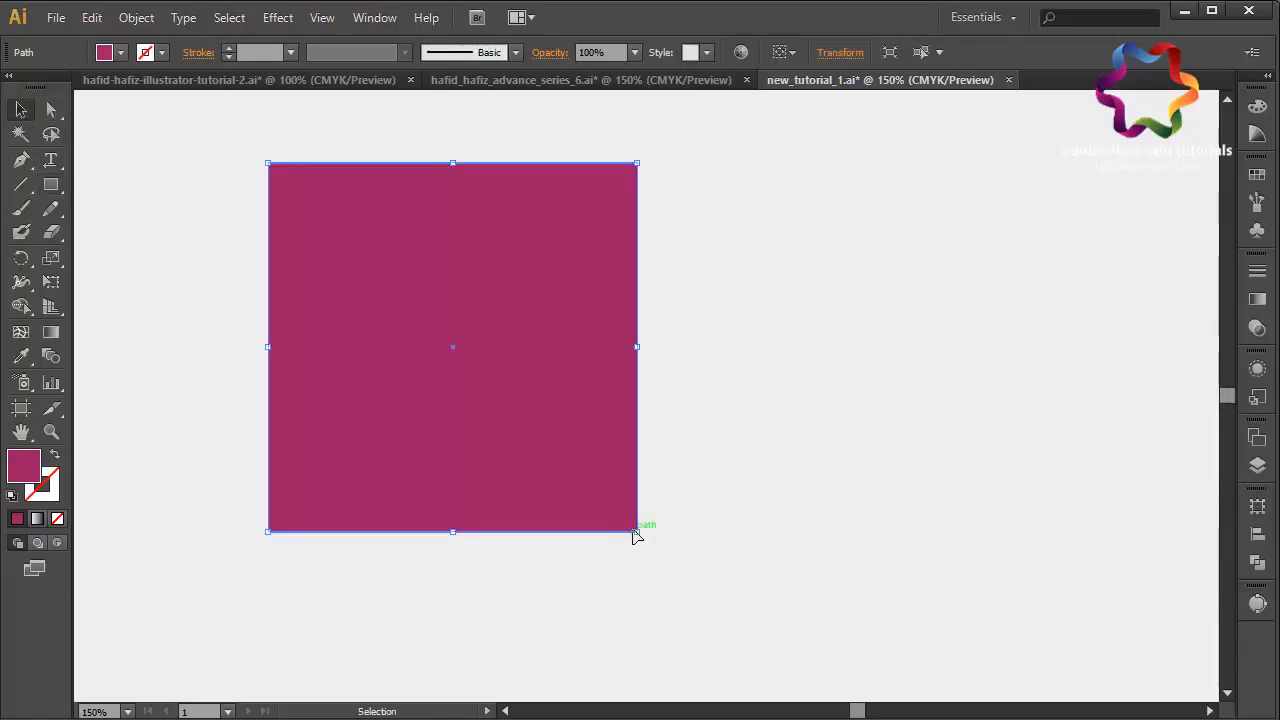
{"action": "left_click_drag", "start_coordinate": [637, 535], "coordinate": [730, 596]}
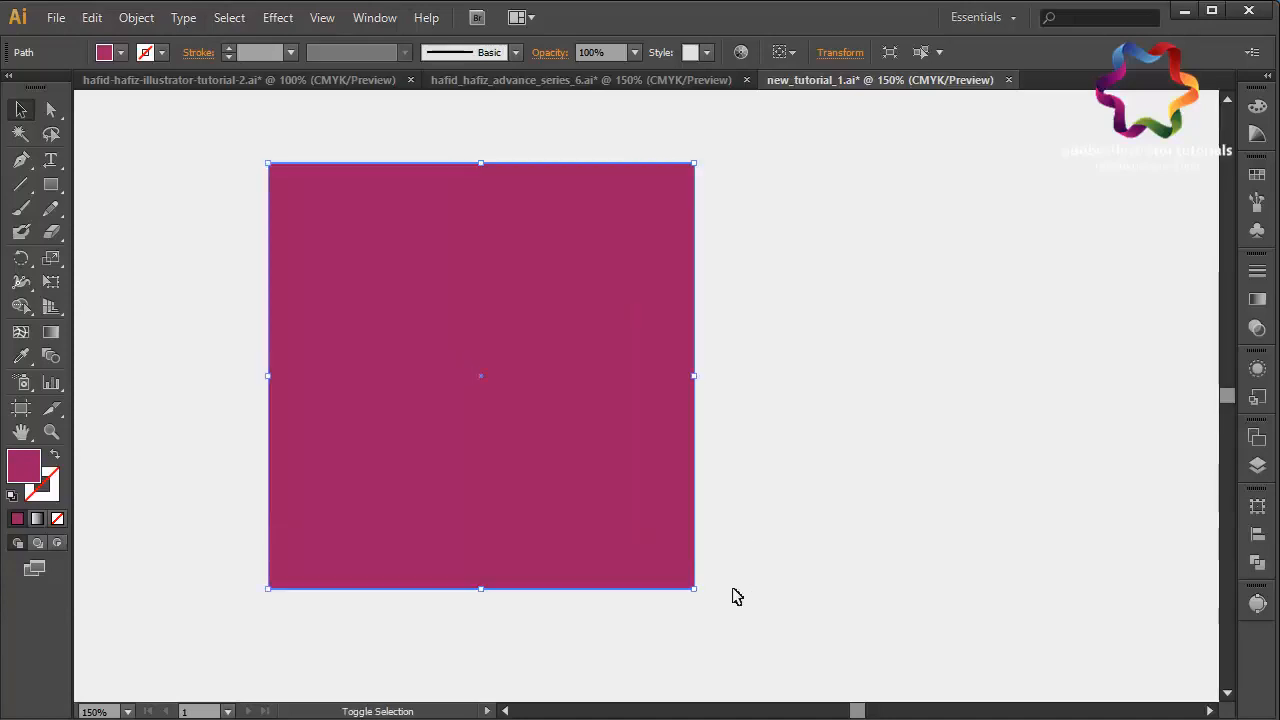
{"action": "left_click", "coordinate": [1258, 178]}
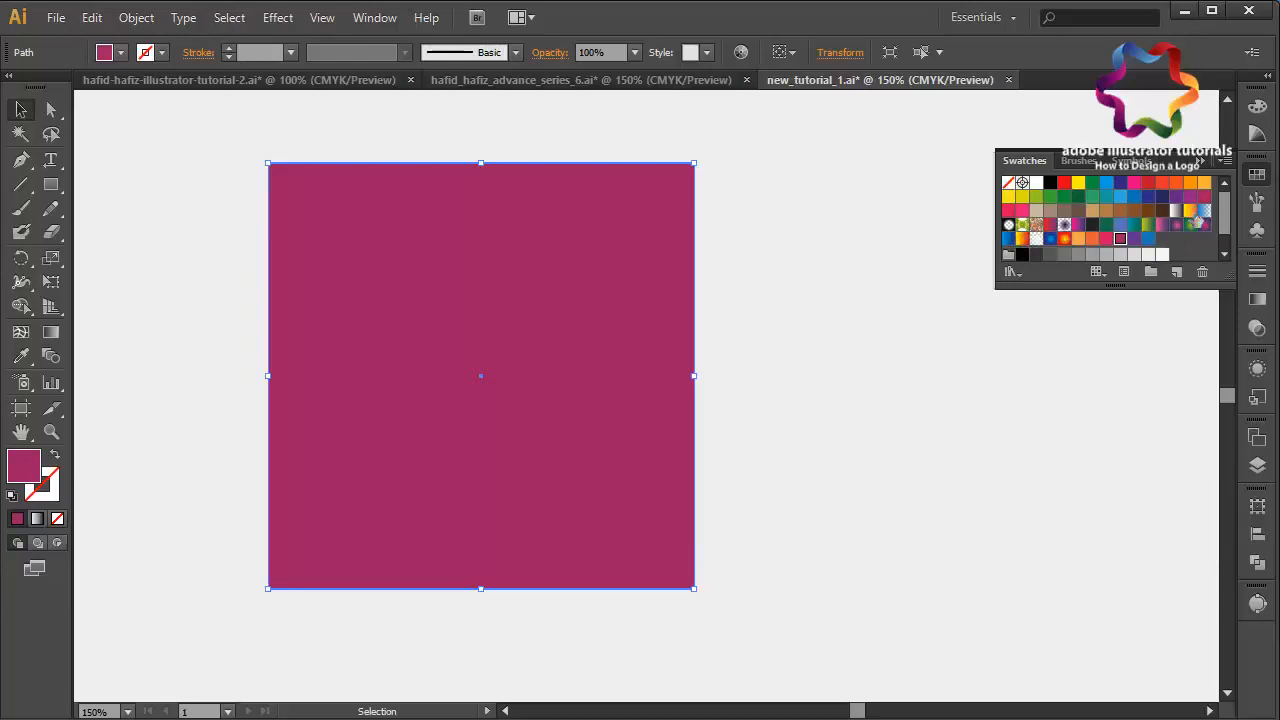
{"action": "left_click", "coordinate": [1170, 222]}
{"action": "left_click", "coordinate": [1257, 175]}
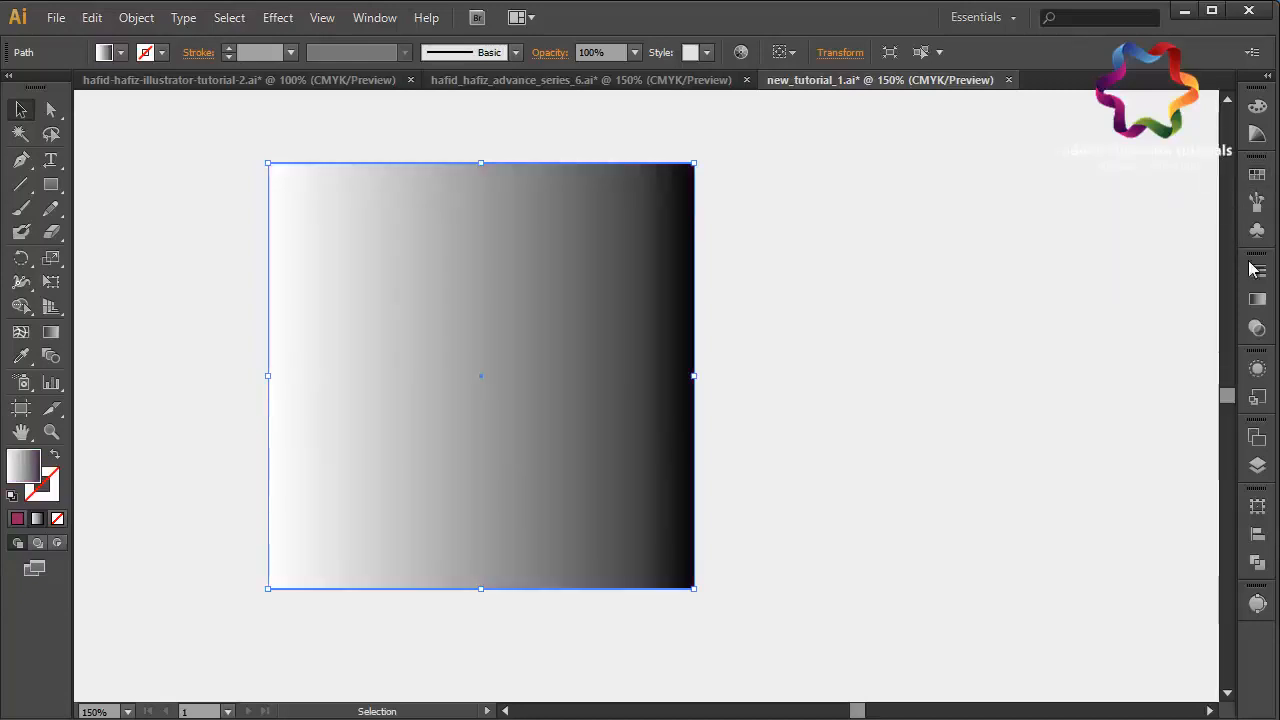
- Make the square's gradient radial and swap its colour stops, putting black at 0% and white at 100%
{"action": "left_click", "coordinate": [1257, 299]}
{"action": "left_click", "coordinate": [1128, 286]}
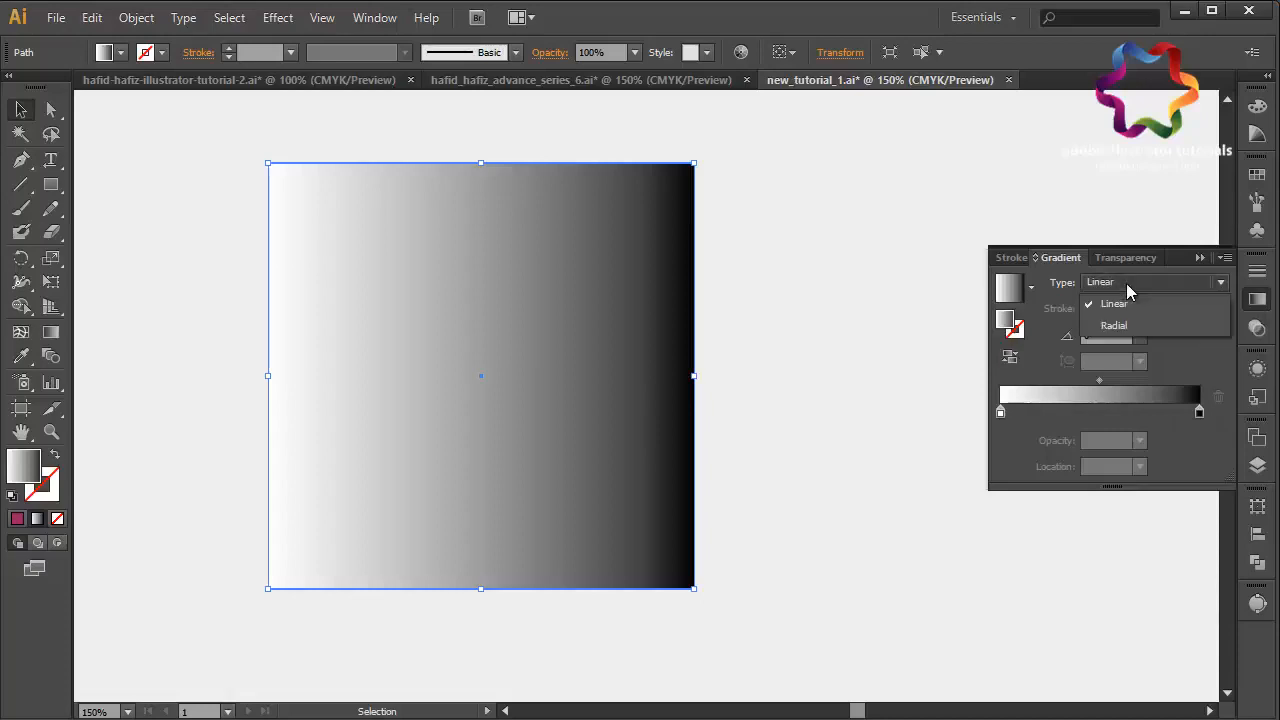
{"action": "left_click", "coordinate": [1135, 325]}
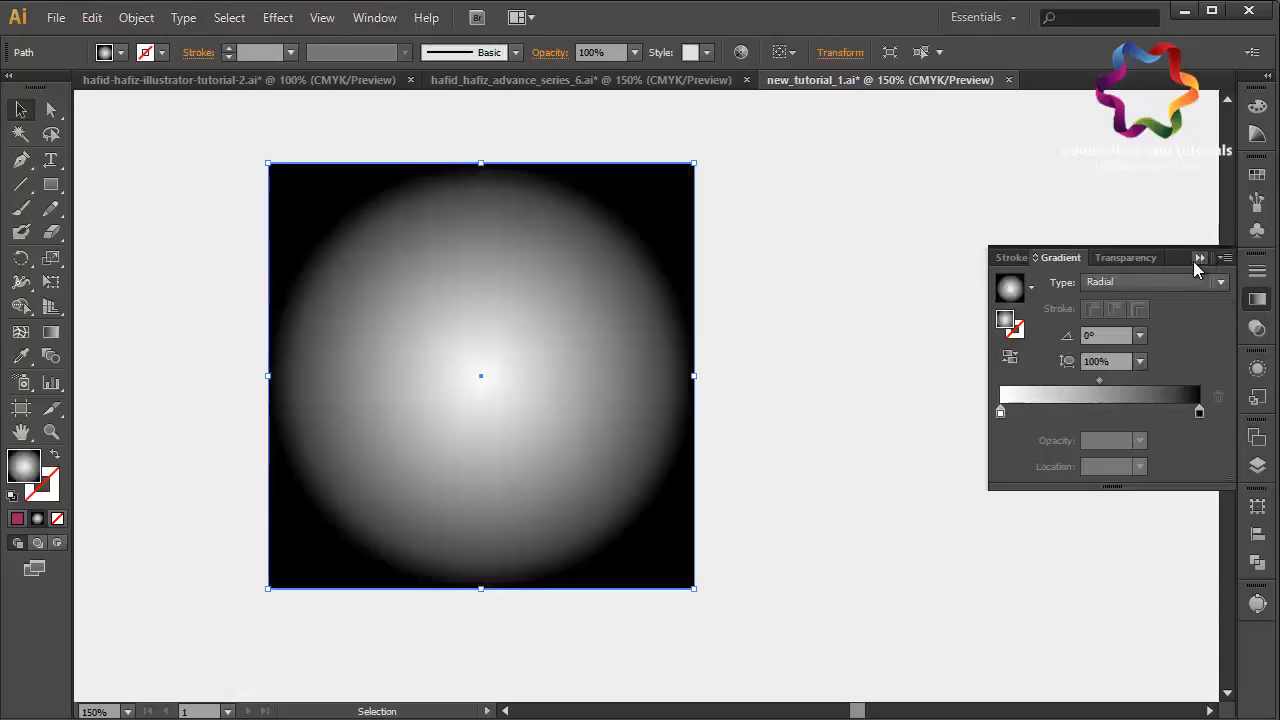
{"action": "mouse_move", "coordinate": [1200, 412]}
{"action": "left_mouse_down"}
{"action": "mouse_move", "coordinate": [1063, 412]}
{"action": "mouse_move", "coordinate": [1199, 412]}
{"action": "left_mouse_up"}
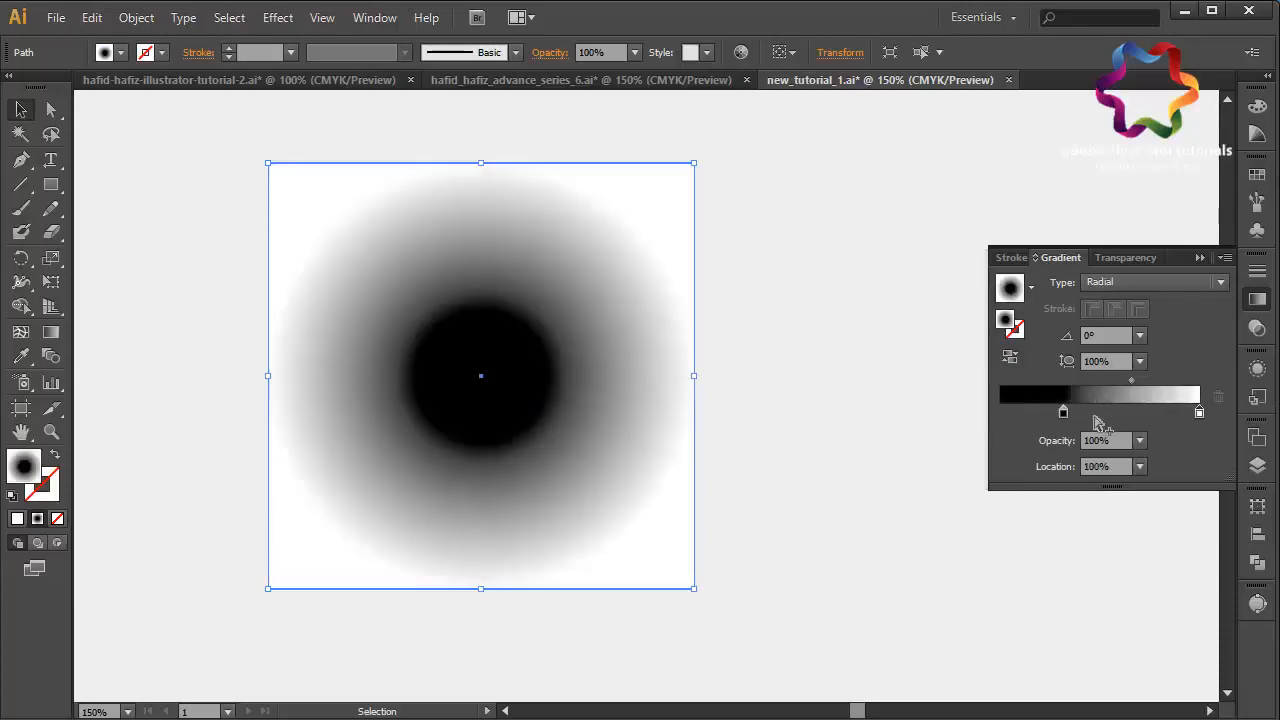
{"action": "left_click_drag", "start_coordinate": [1063, 412], "coordinate": [963, 418]}
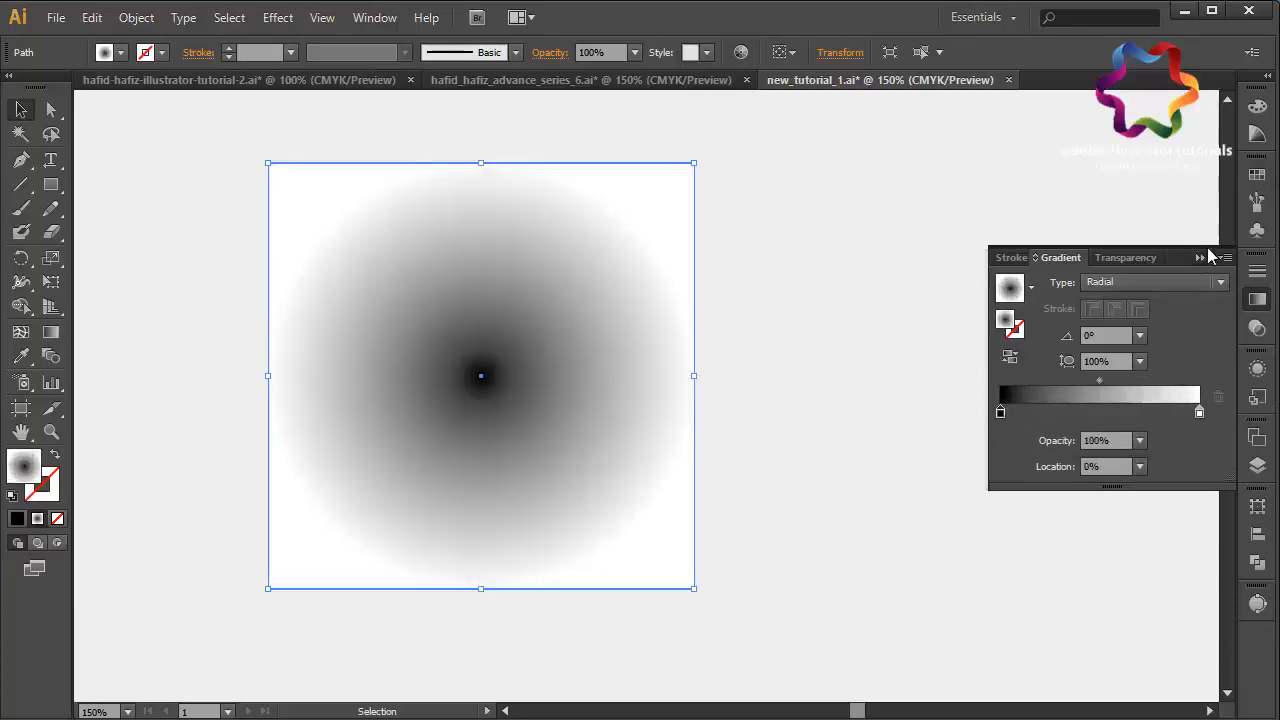
{"action": "left_click", "coordinate": [1200, 258]}
- Try a Color Halftone effect on the square with a 50-pixel max. radius and channel angles 90, 60, 40 and 40
{"action": "left_click", "coordinate": [278, 17]}
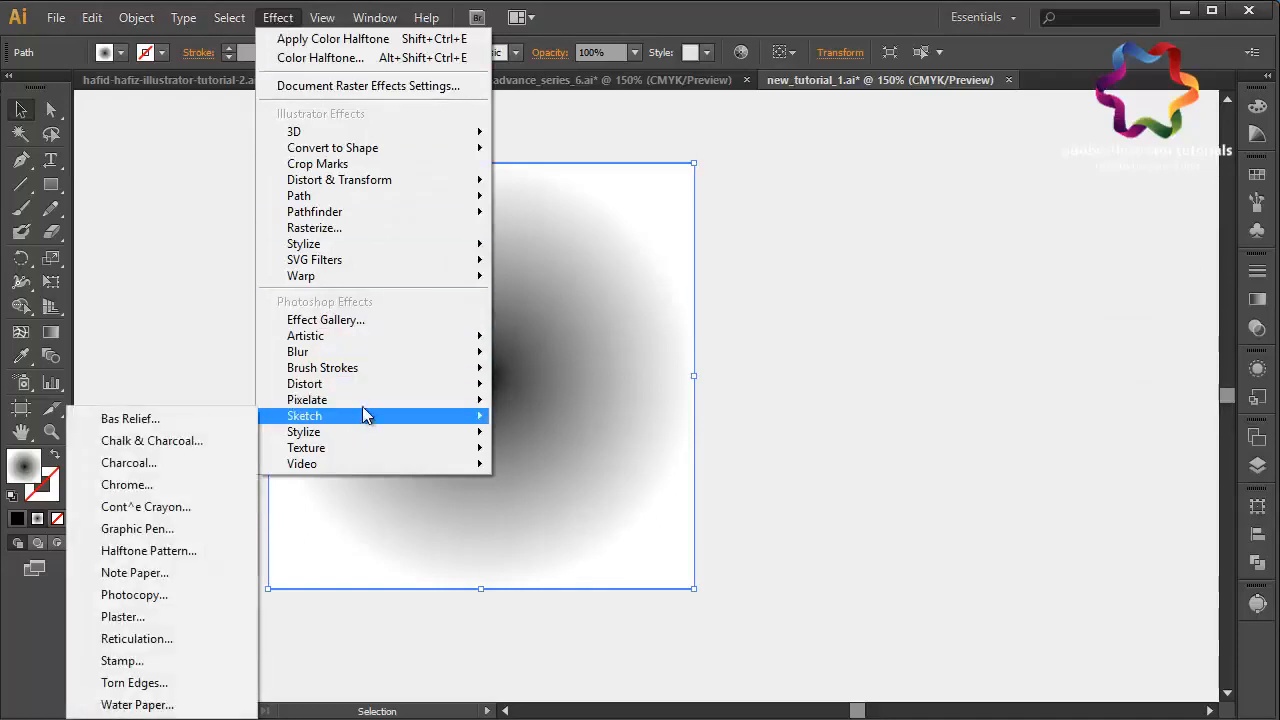
{"action": "mouse_move", "coordinate": [360, 402]}
{"action": "left_click", "coordinate": [217, 406]}
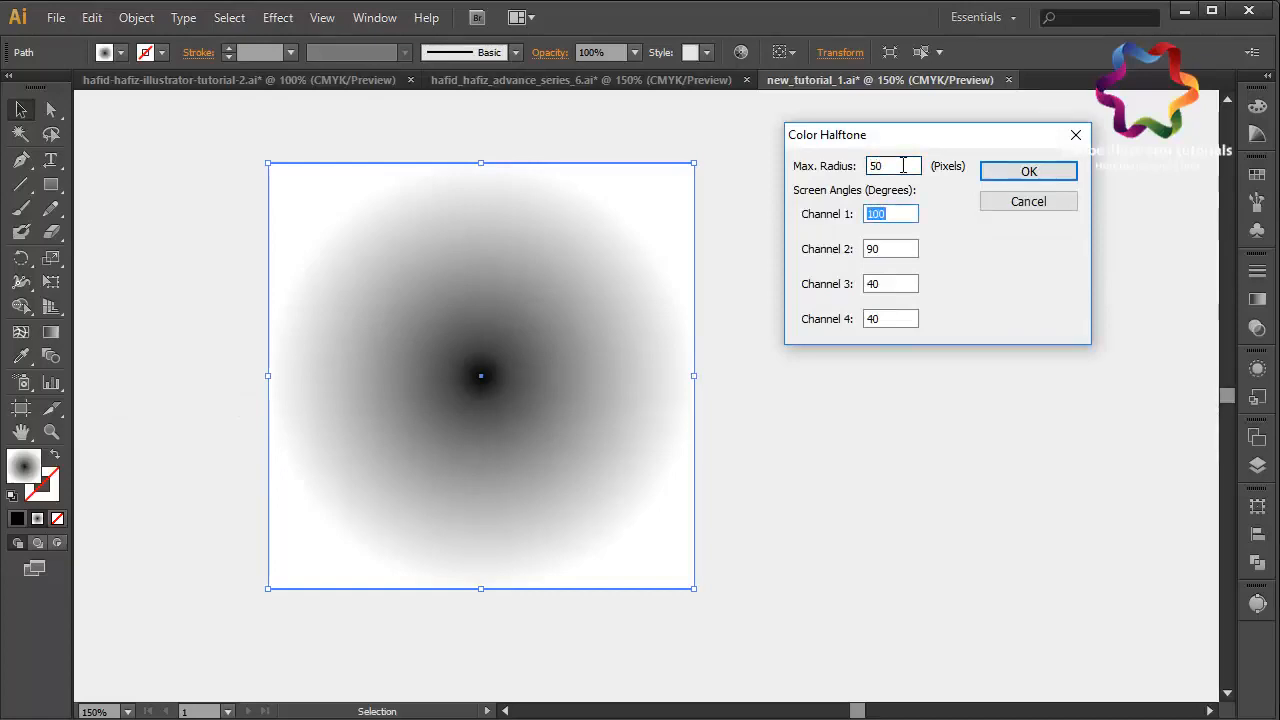
{"action": "type", "text": "4"}
{"action": "key", "text": "Tab"}
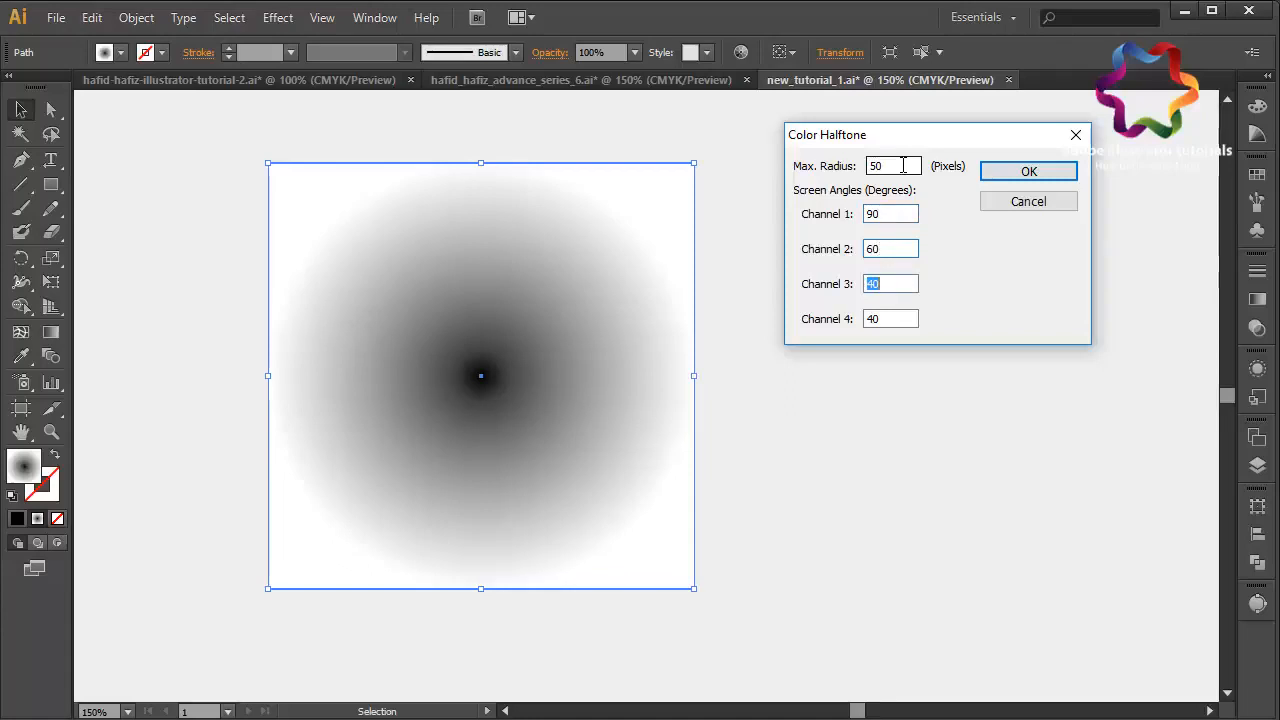
{"action": "left_click", "coordinate": [1014, 172]}
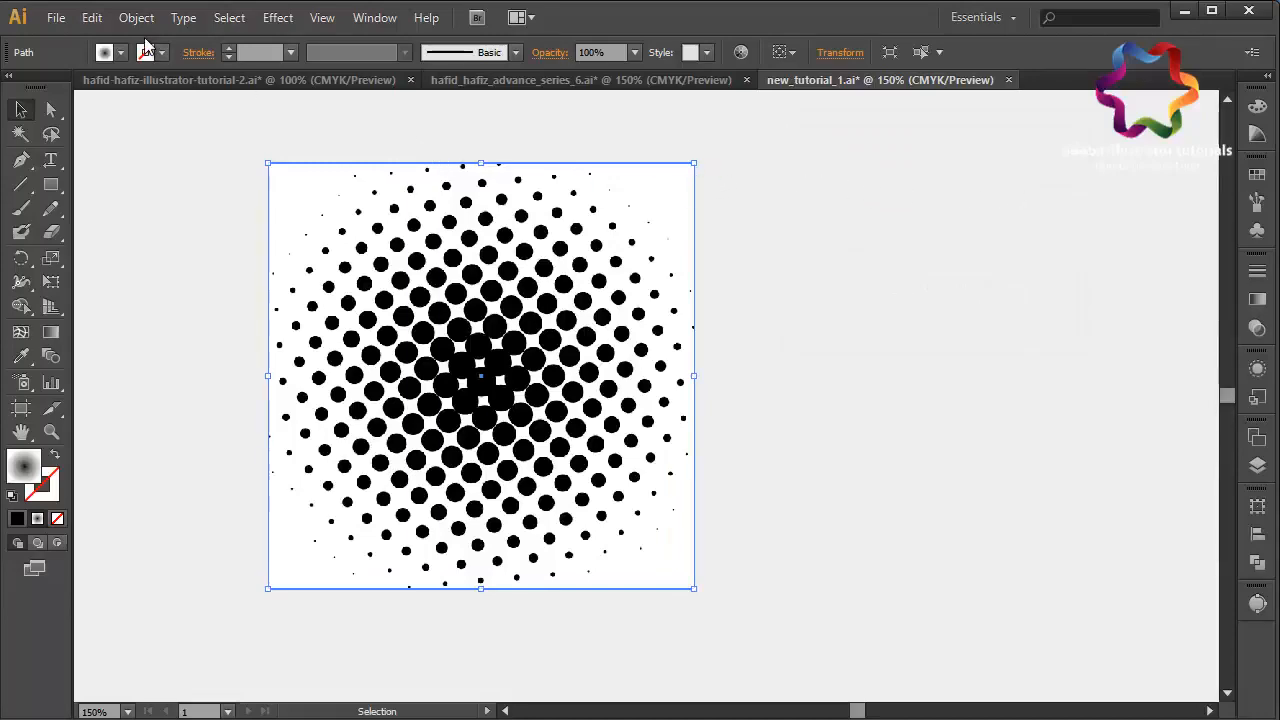
- Undo the Color Halftone effect on the square
{"action": "left_click", "coordinate": [94, 18]}
{"action": "left_click", "coordinate": [92, 21]}
{"action": "left_click", "coordinate": [90, 23]}
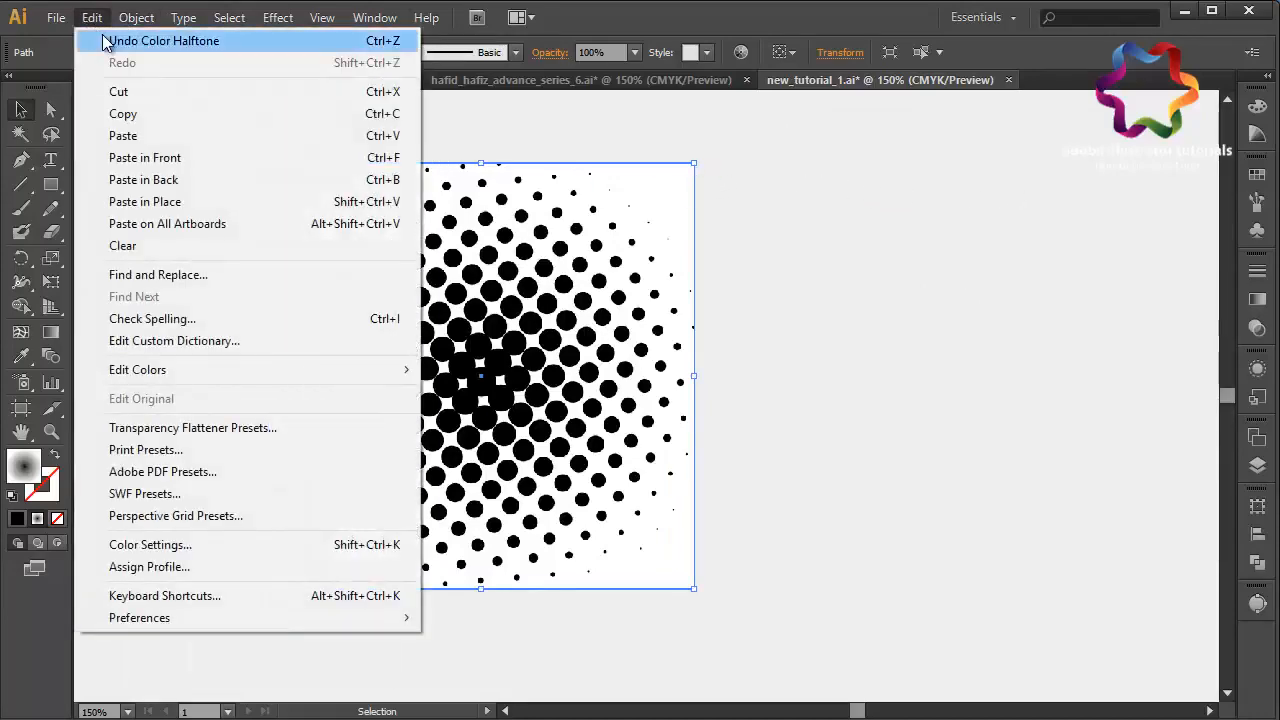
{"action": "left_click", "coordinate": [104, 41]}
- Apply Color Halftone to the square with a 35-pixel max. radius and angles 70, 45 and 25 for channels 1 to 3
{"action": "left_click", "coordinate": [280, 18]}
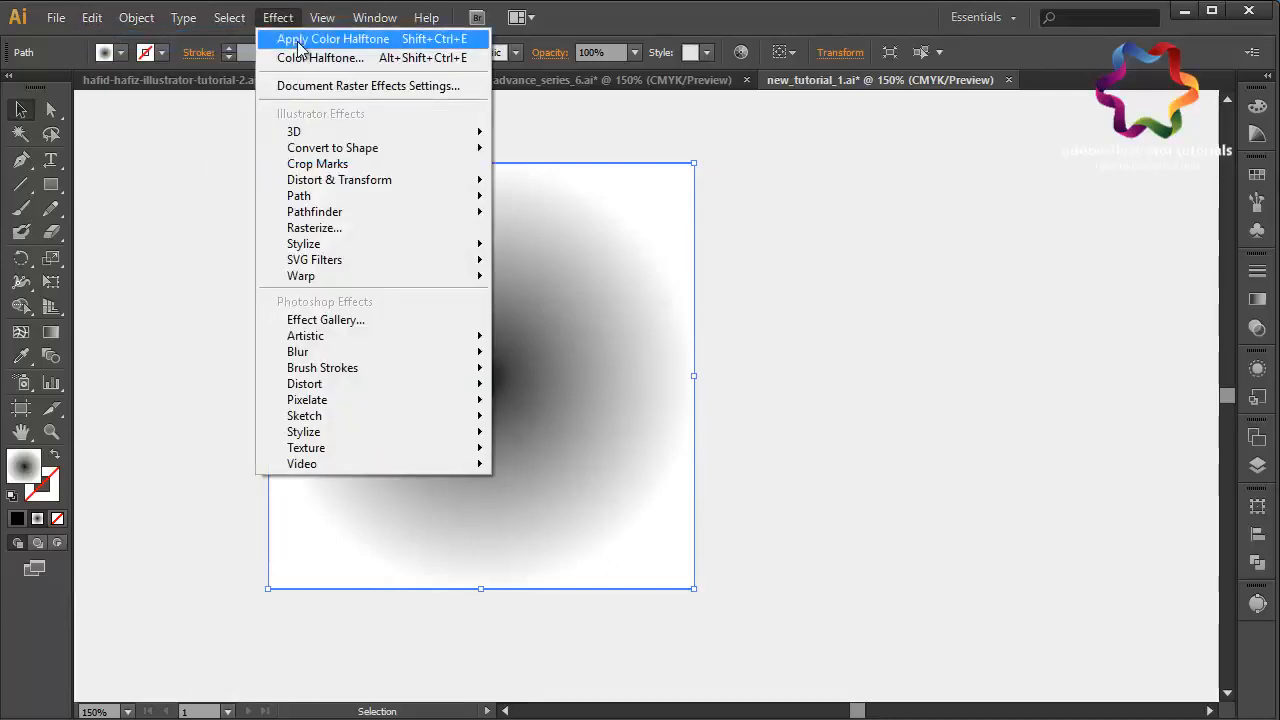
{"action": "left_click", "coordinate": [307, 60]}
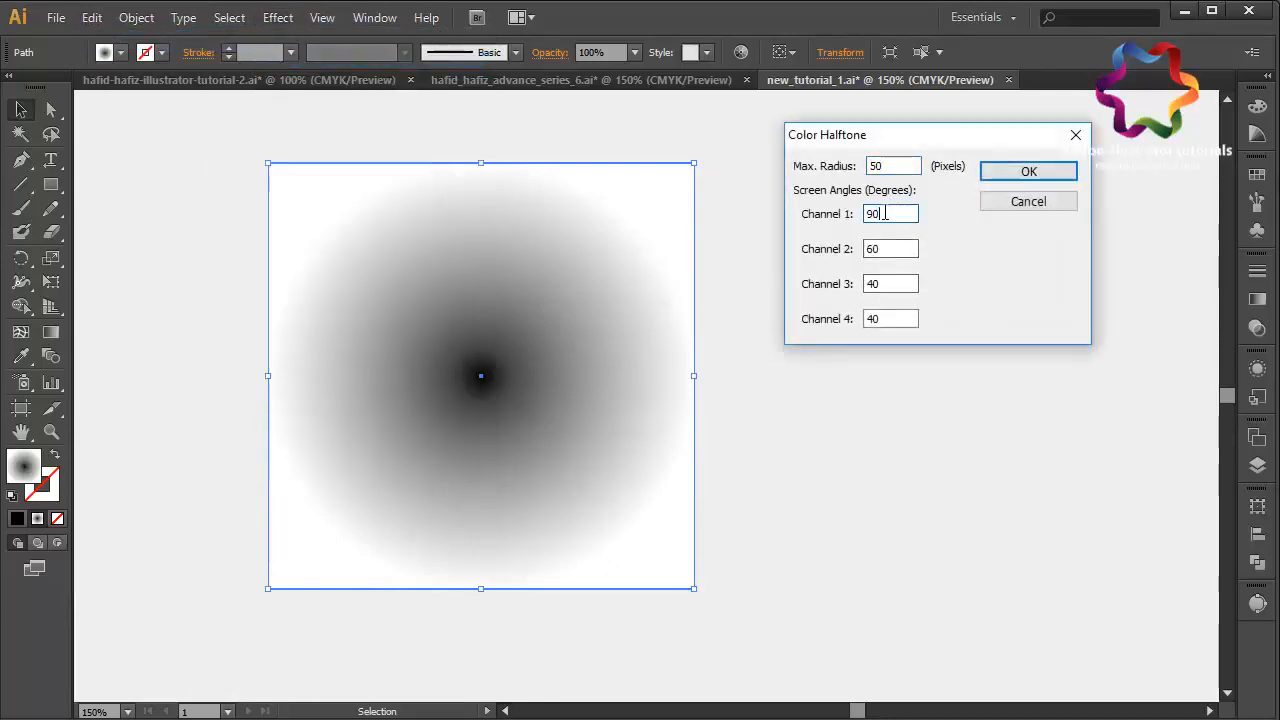
{"action": "left_click_drag", "start_coordinate": [889, 165], "coordinate": [864, 172]}
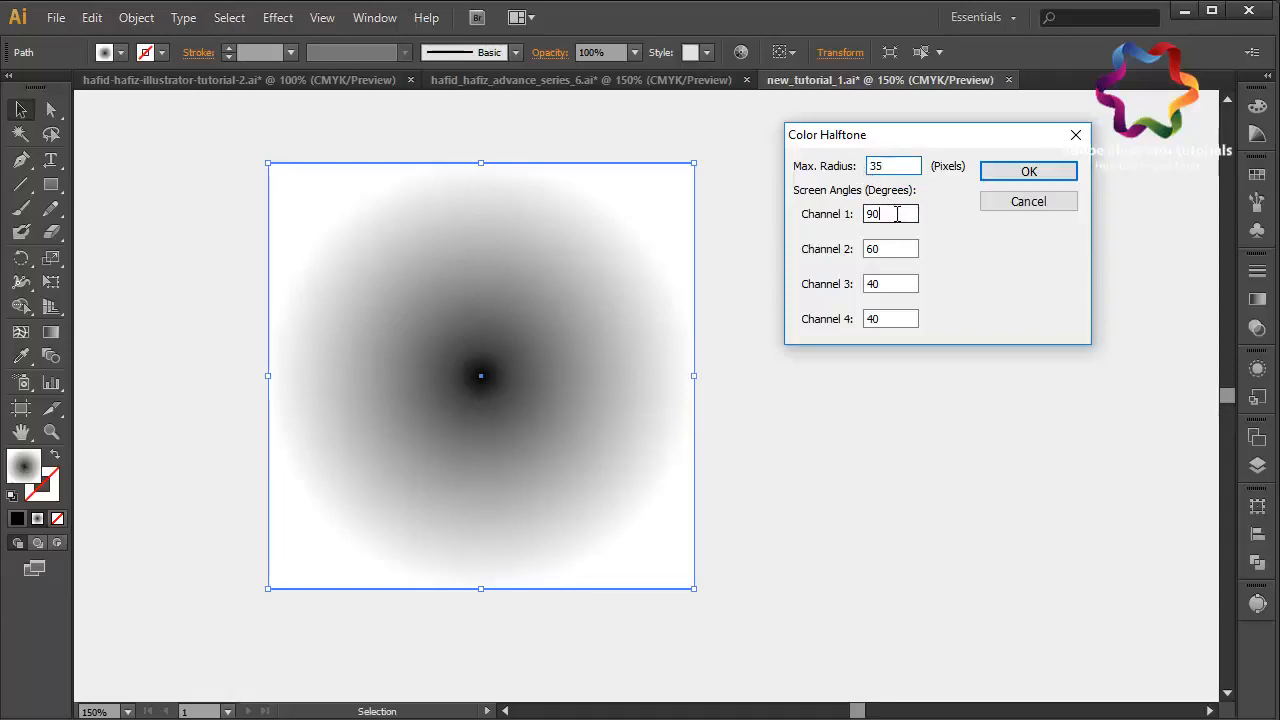
{"action": "left_click_drag", "start_coordinate": [894, 212], "coordinate": [848, 221]}
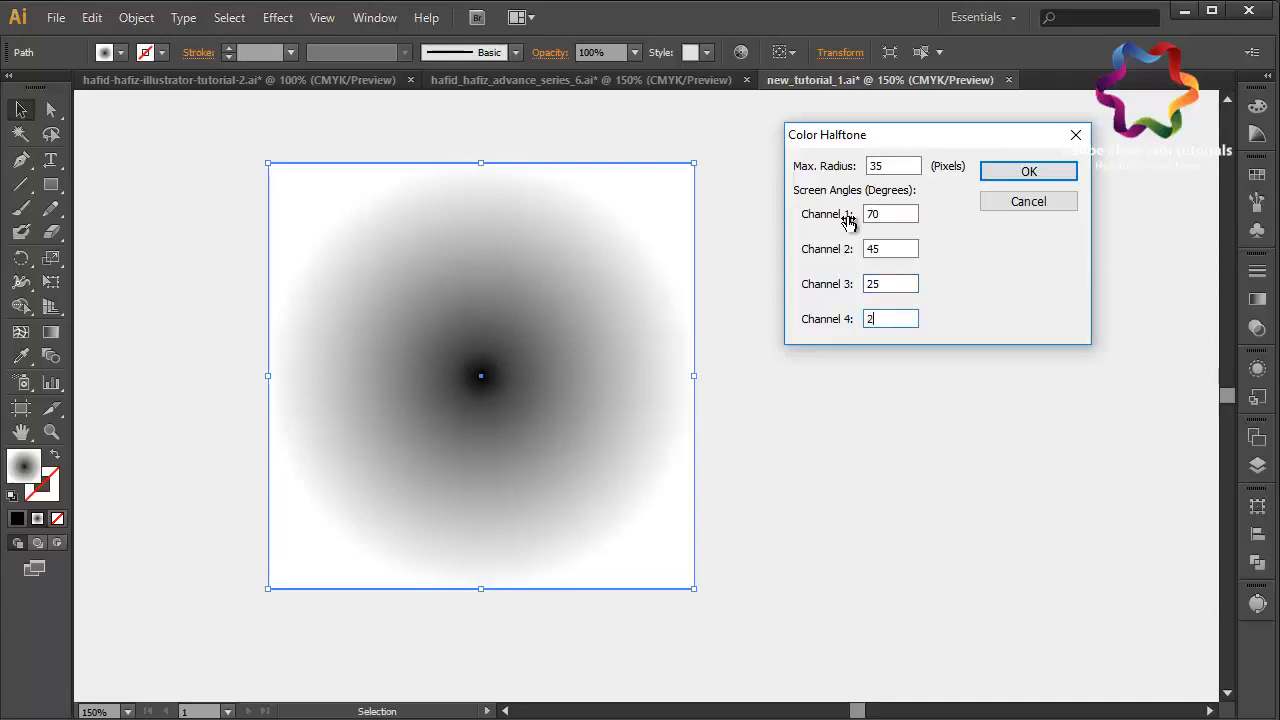
{"action": "left_click", "coordinate": [1023, 173]}
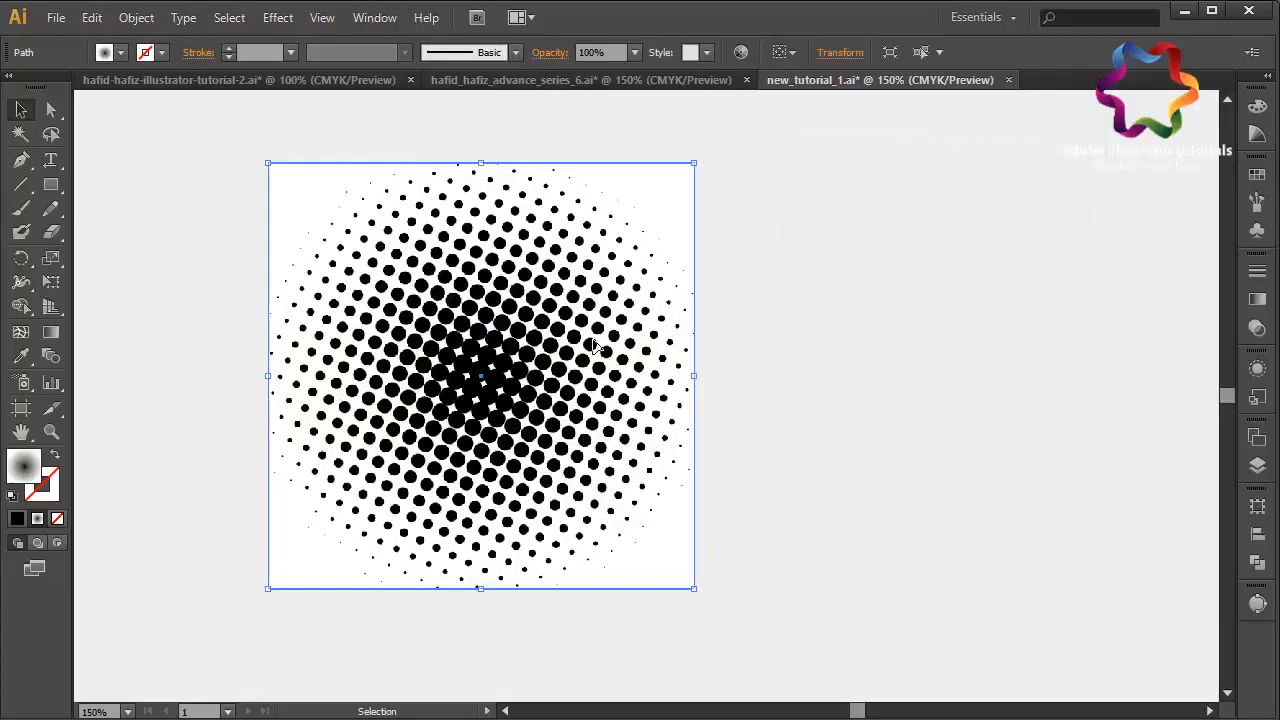
- Open the Image Trace settings and expand the appearance of the halftone square into an image
{"action": "left_click", "coordinate": [133, 19]}
{"action": "left_click", "coordinate": [1000, 375]}
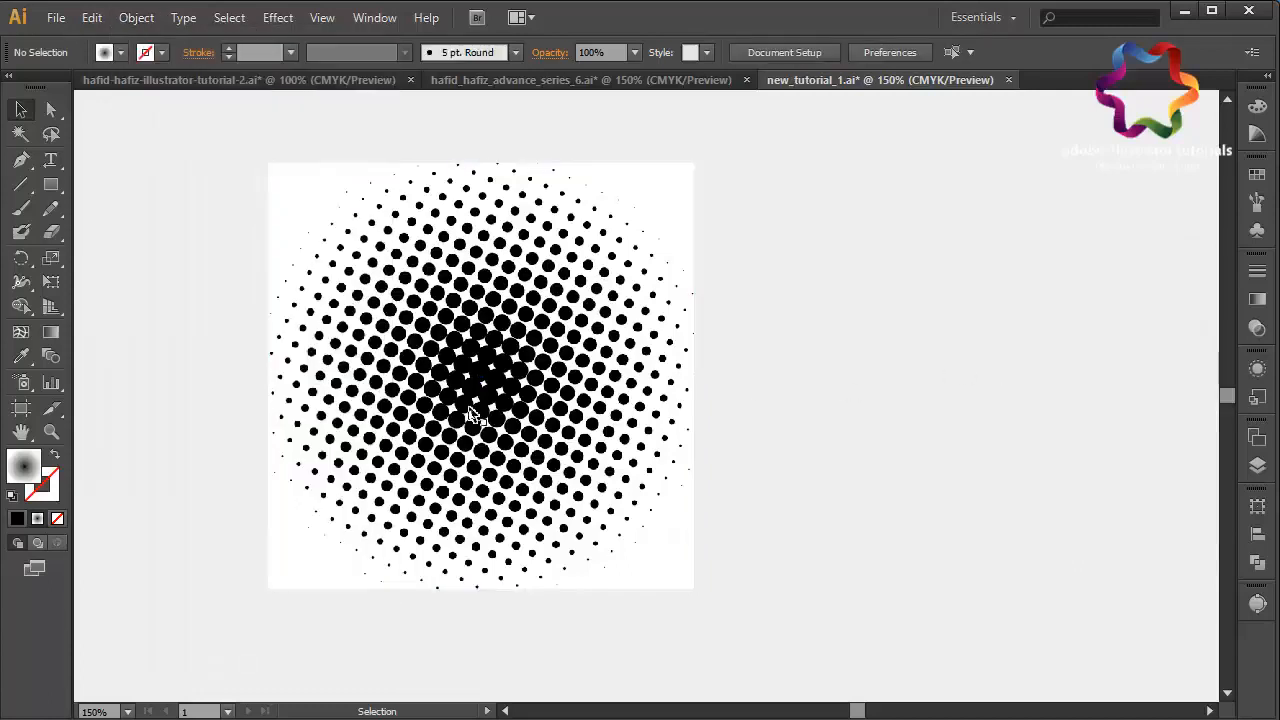
{"action": "left_click", "coordinate": [447, 410]}
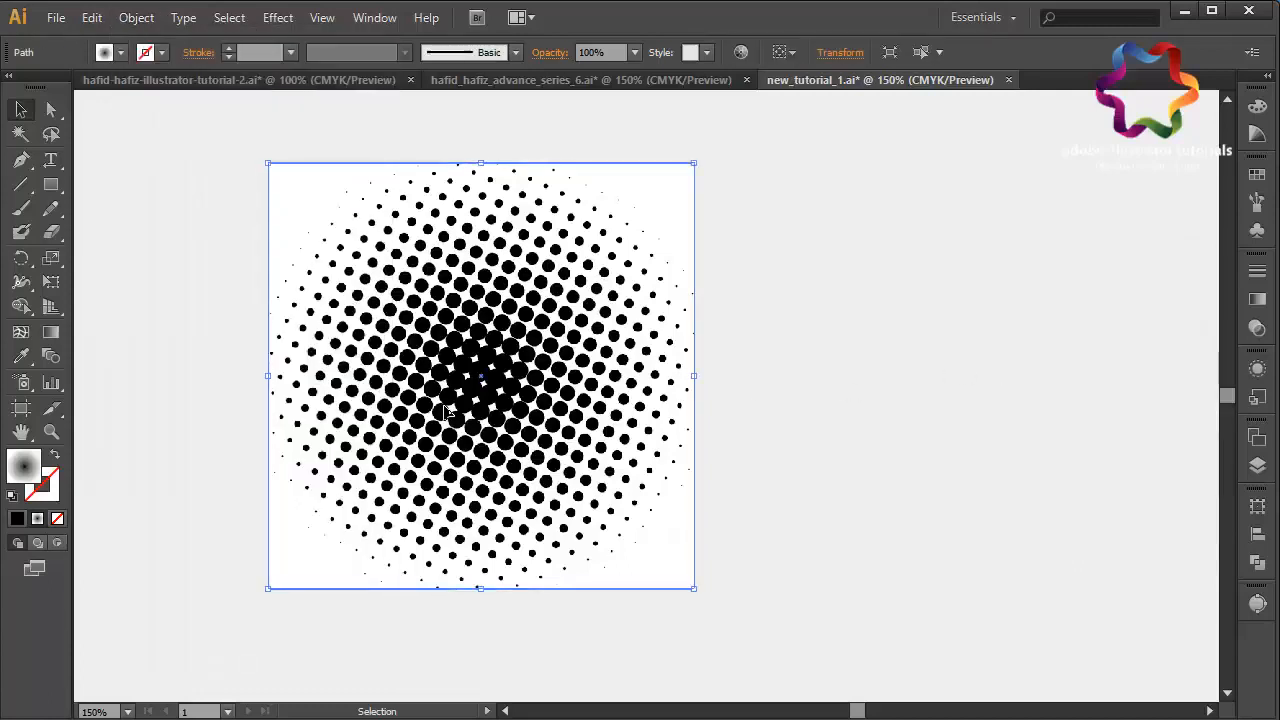
{"action": "left_click", "coordinate": [1257, 603]}
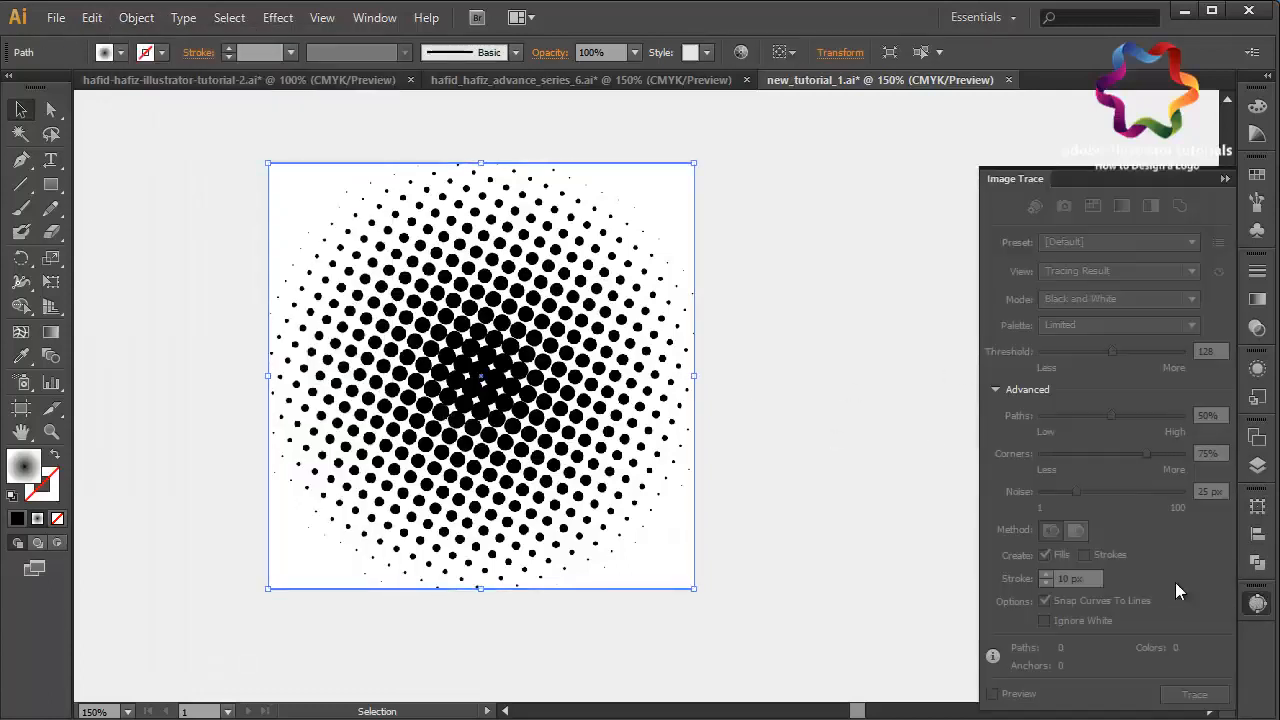
{"action": "left_click", "coordinate": [136, 17]}
{"action": "left_click", "coordinate": [194, 252]}
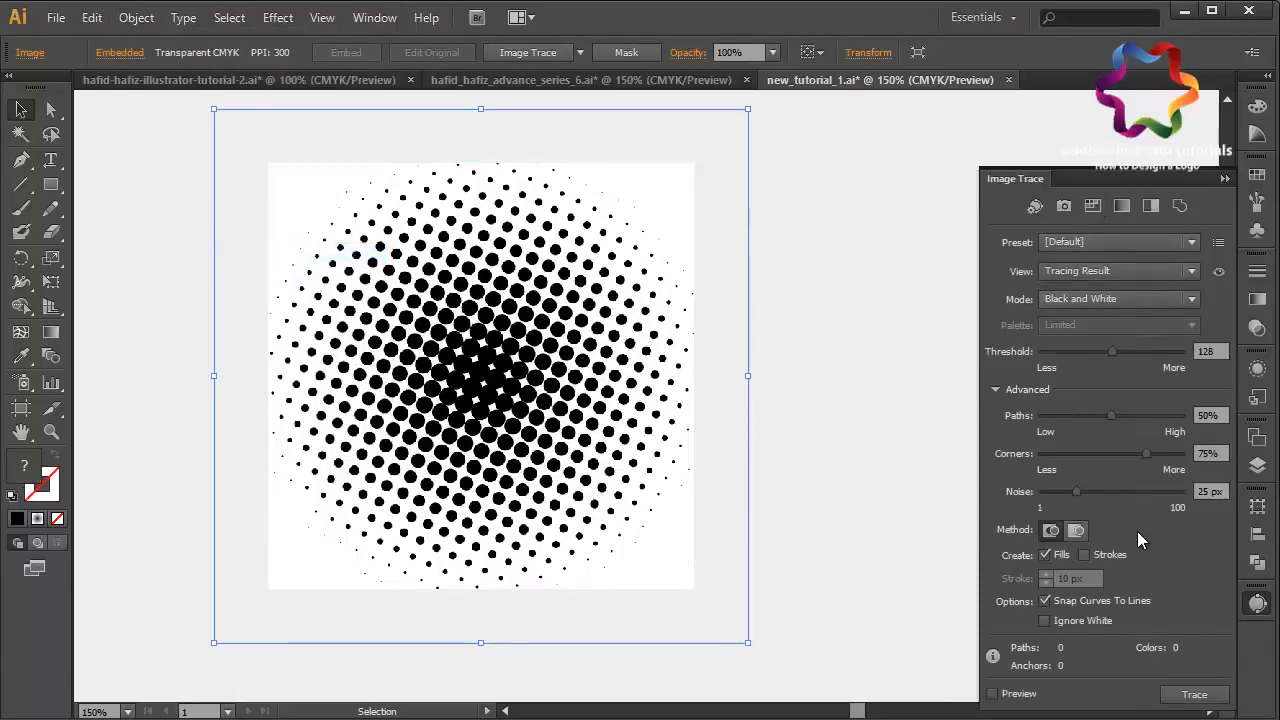
- Trace the halftone image in black and white with Ignore White and Preview enabled
{"action": "left_click", "coordinate": [1070, 620]}
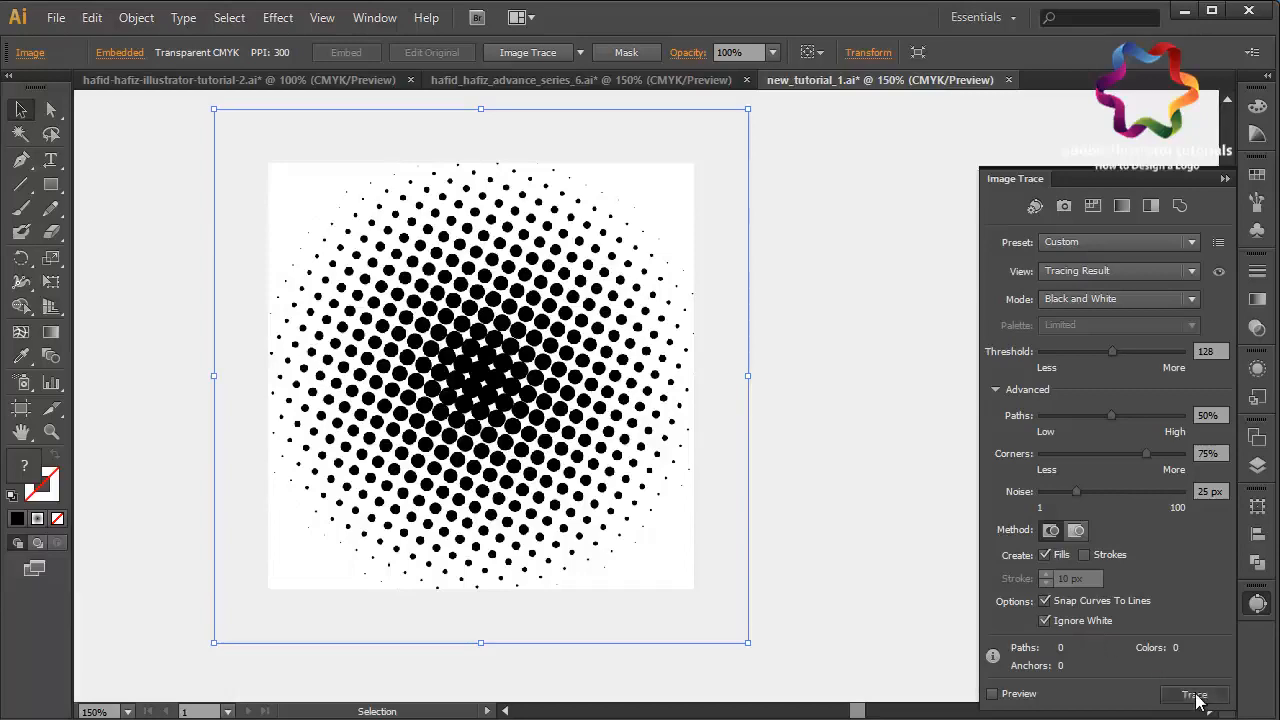
{"action": "left_click", "coordinate": [993, 693]}
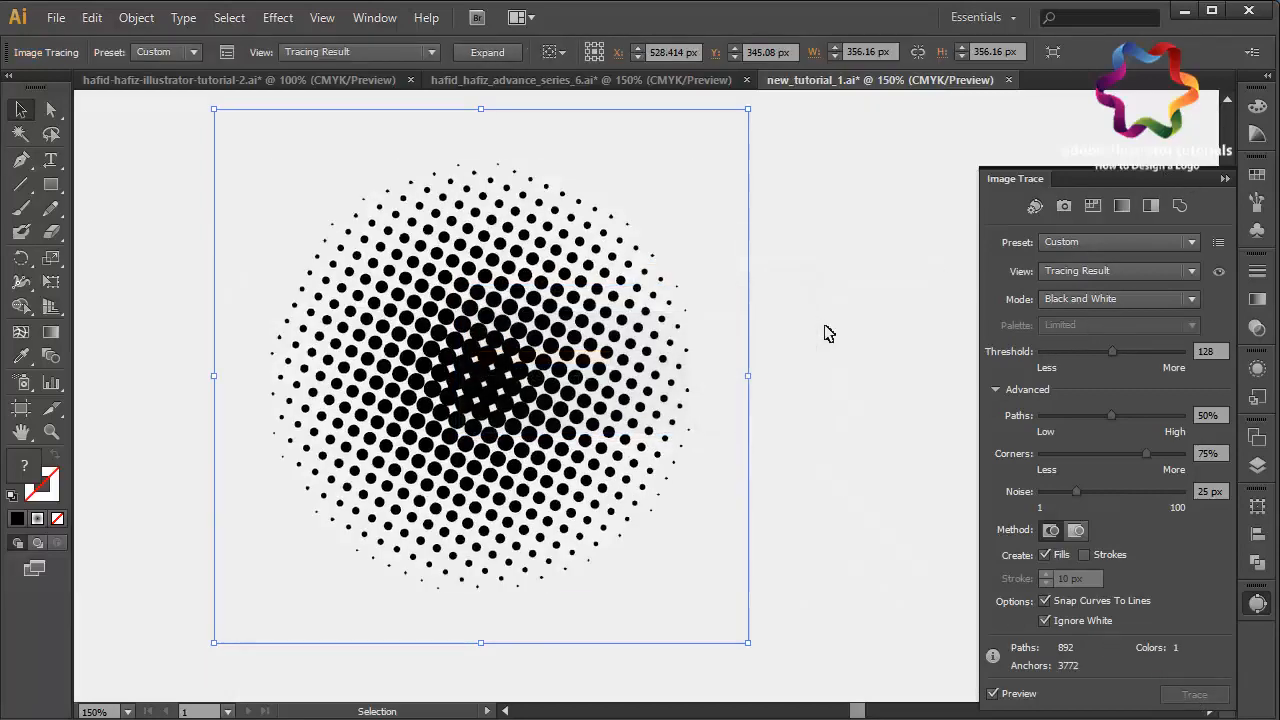
{"action": "left_click", "coordinate": [1222, 179]}
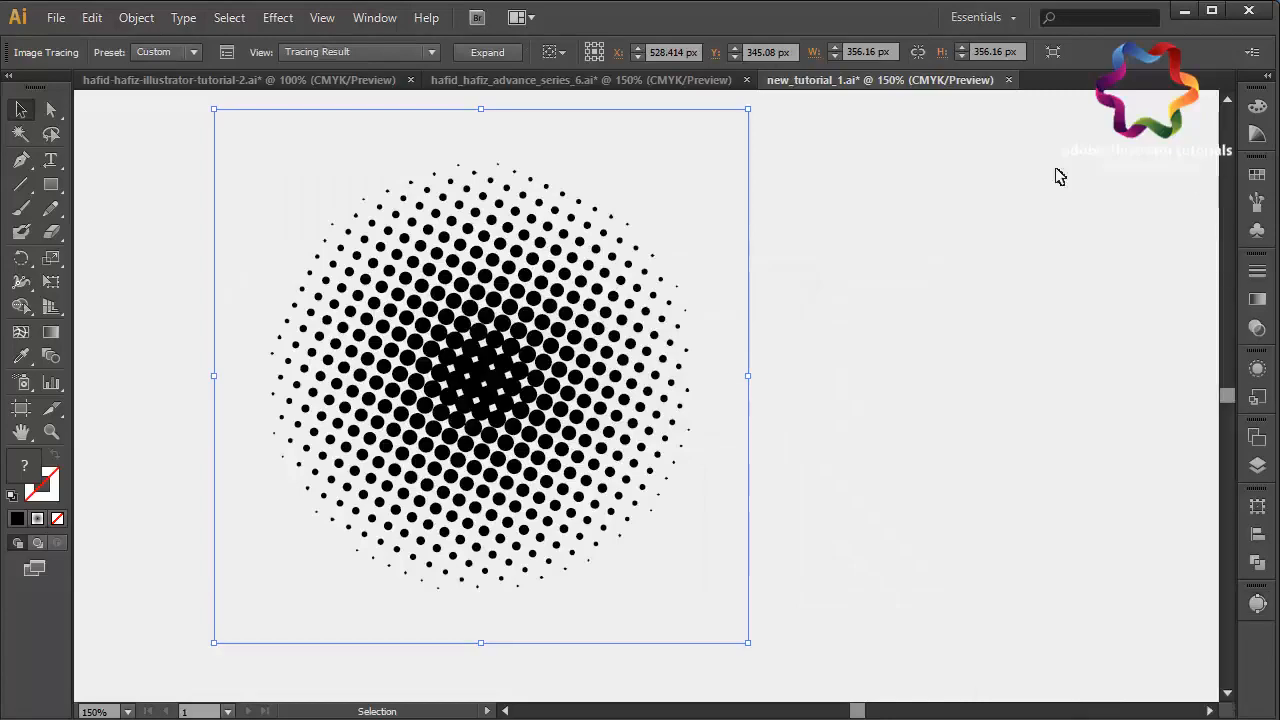
- Expand the traced halftone into vector paths with Object and Fill enabled
{"action": "left_click", "coordinate": [135, 17]}
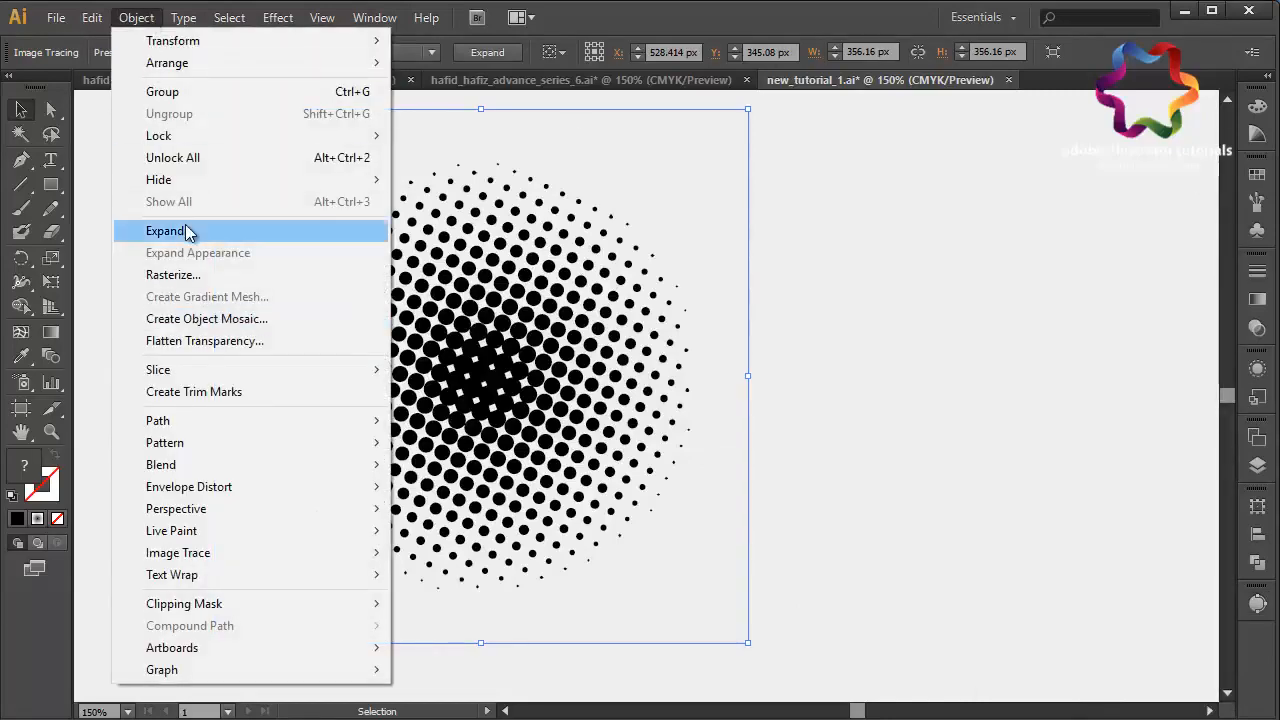
{"action": "left_click", "coordinate": [557, 368]}
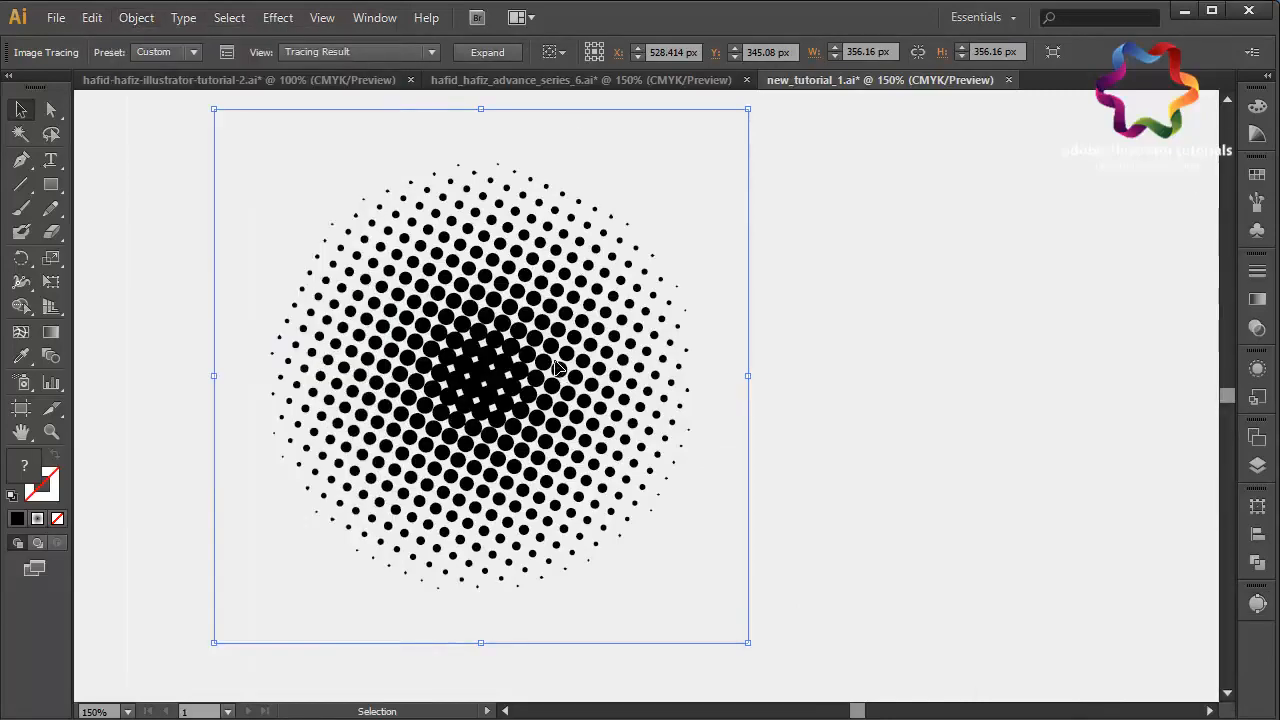
{"action": "right_click", "coordinate": [556, 364]}
{"action": "left_click", "coordinate": [129, 20]}
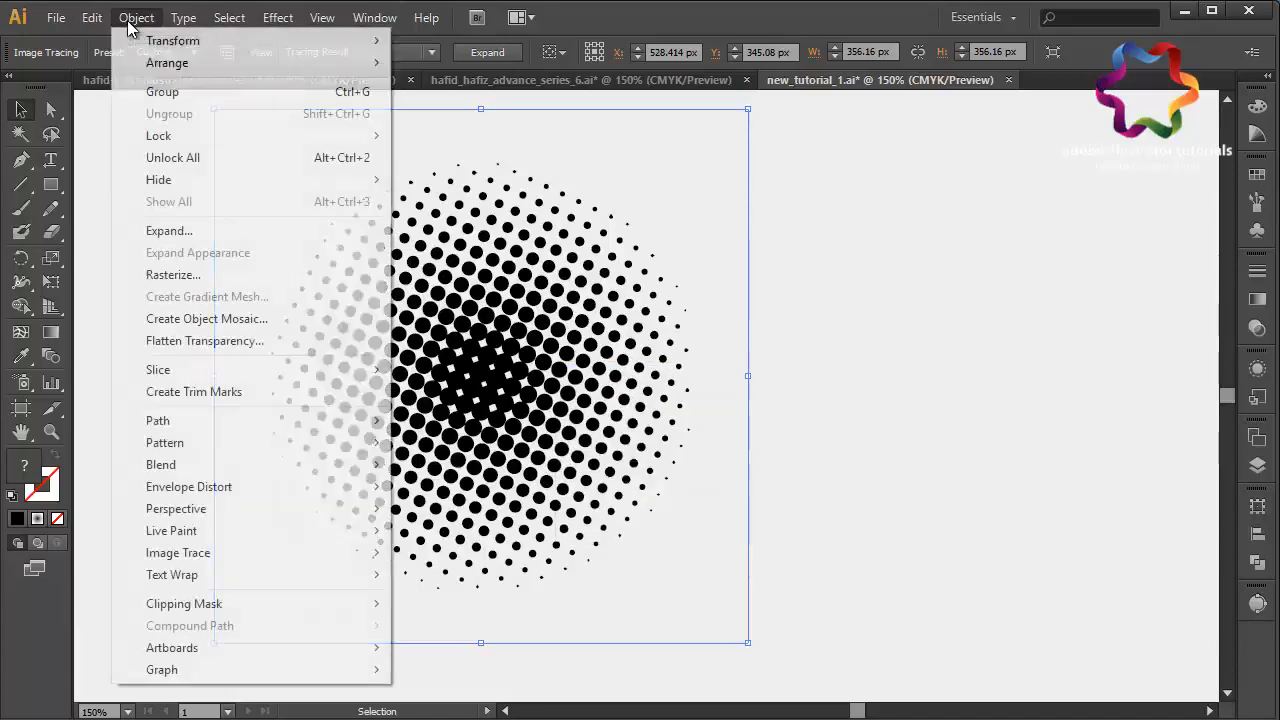
{"action": "left_click", "coordinate": [170, 233]}
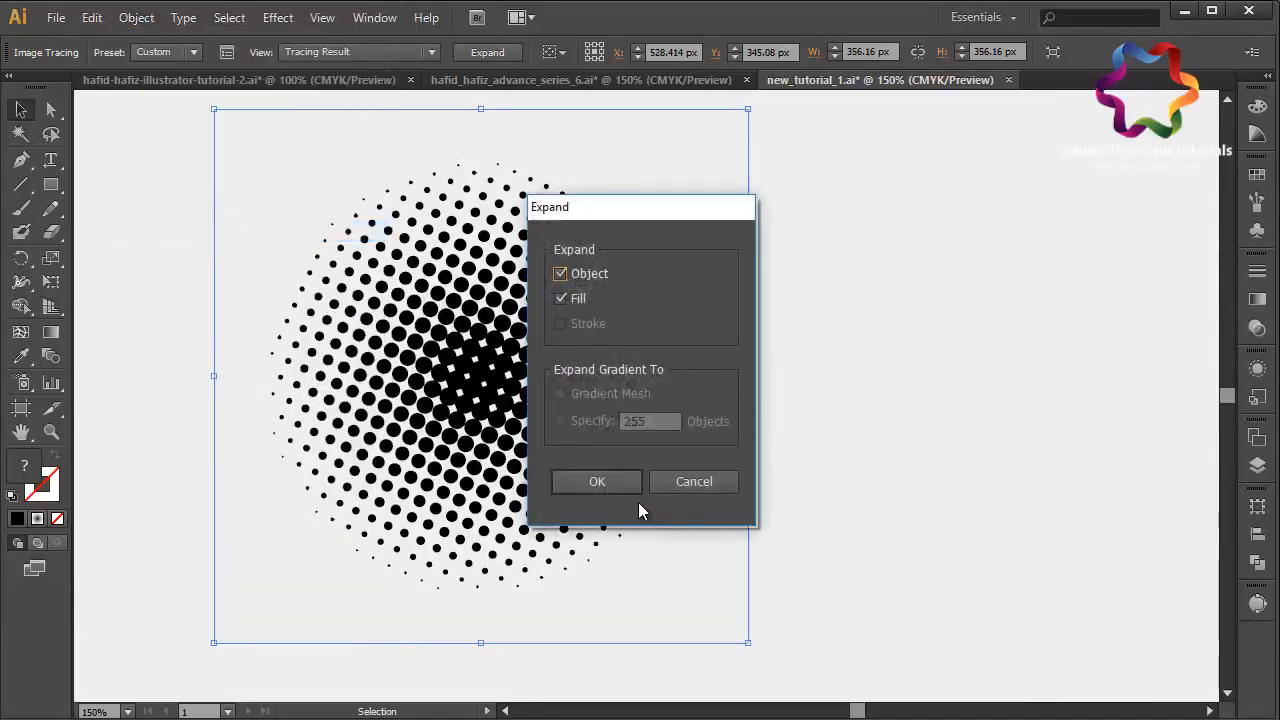
{"action": "left_click", "coordinate": [625, 484]}
- Ungroup the expanded halftone artwork into separate objects
{"action": "right_click", "coordinate": [872, 489]}
{"action": "mouse_move", "coordinate": [945, 627]}
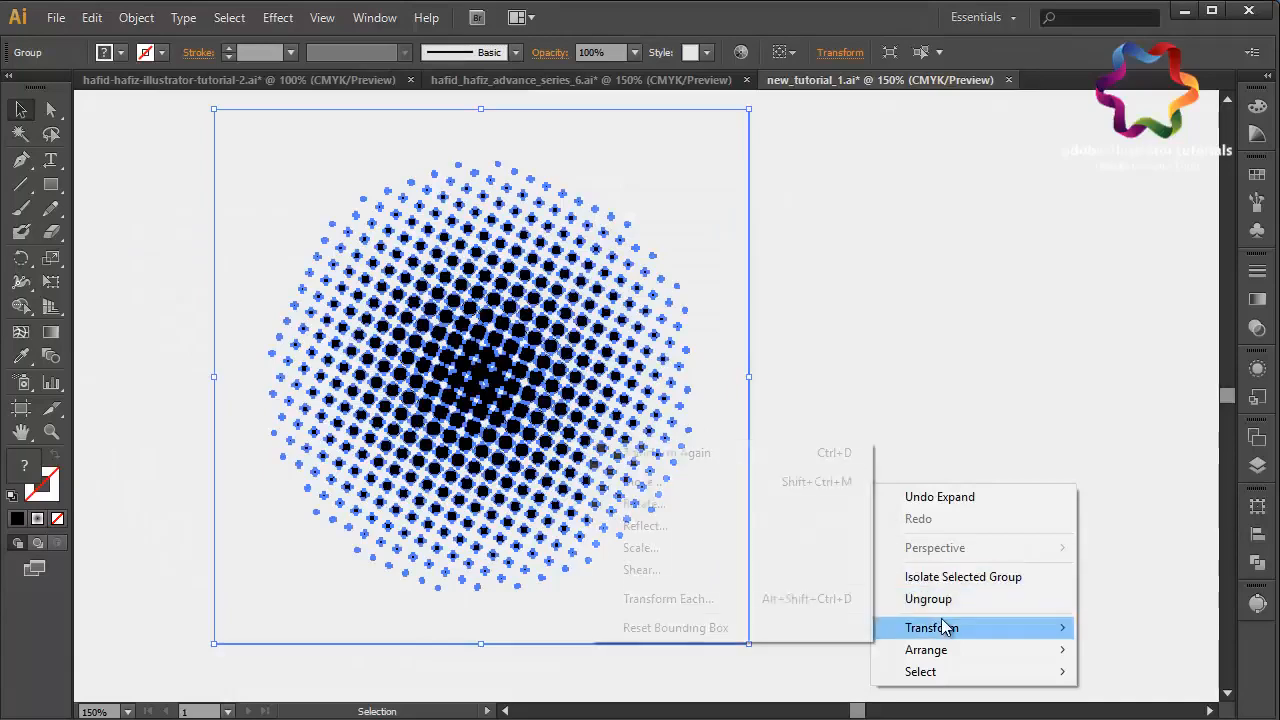
{"action": "left_click", "coordinate": [944, 600]}
{"action": "right_click", "coordinate": [944, 601]}
{"action": "left_click", "coordinate": [1026, 520]}
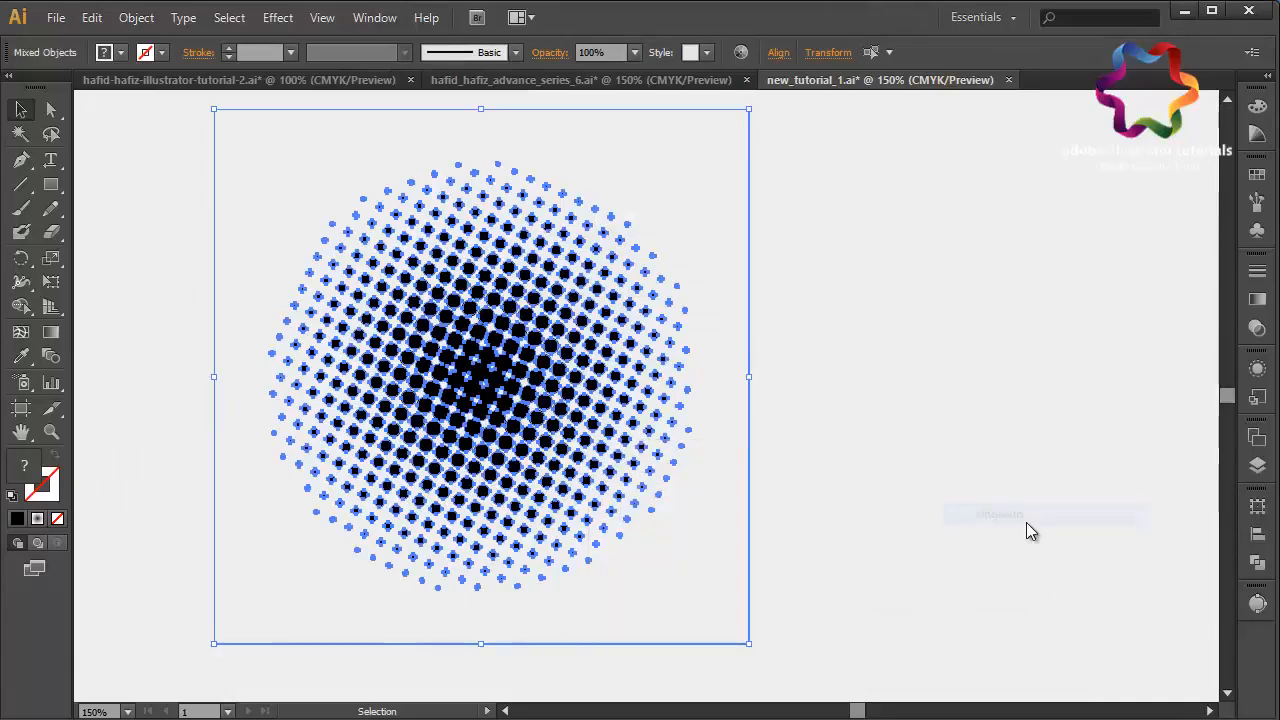
- Deselect the dots, select only the unfilled compound path surrounding them, and delete it
{"action": "right_click", "coordinate": [1026, 522]}
{"action": "left_click", "coordinate": [855, 573]}
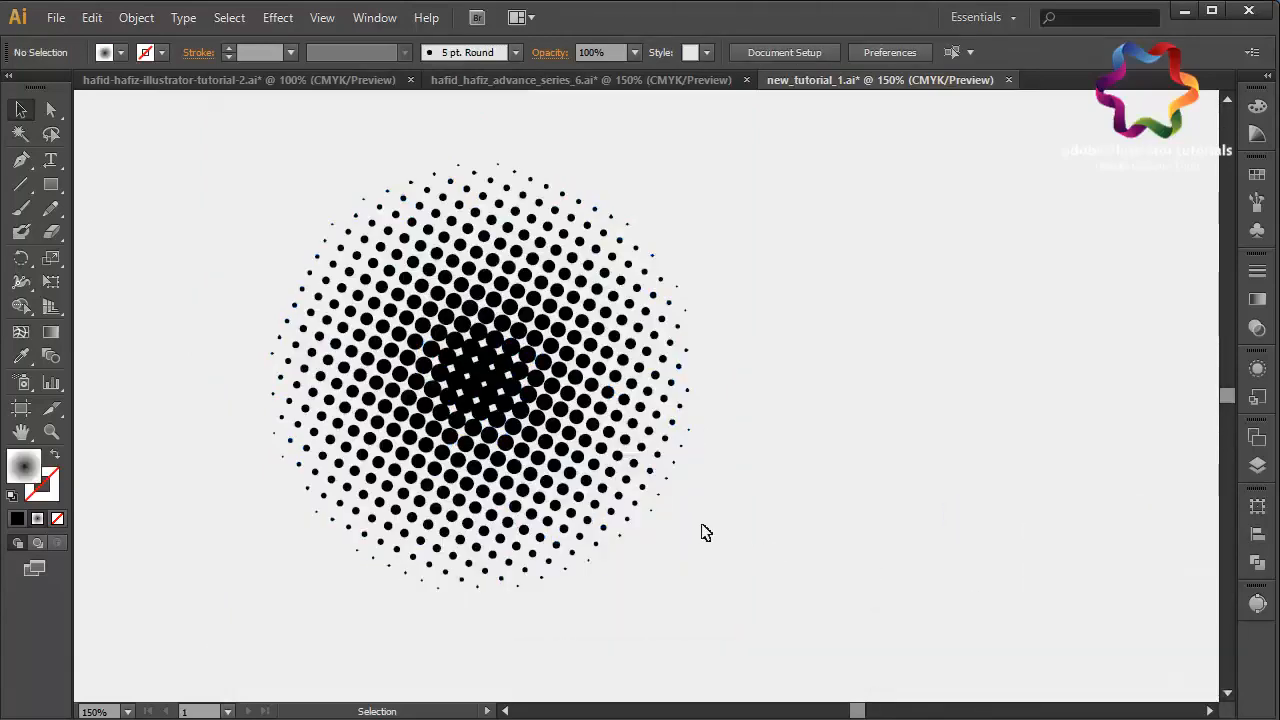
{"action": "left_click_drag", "start_coordinate": [860, 488], "coordinate": [728, 582]}
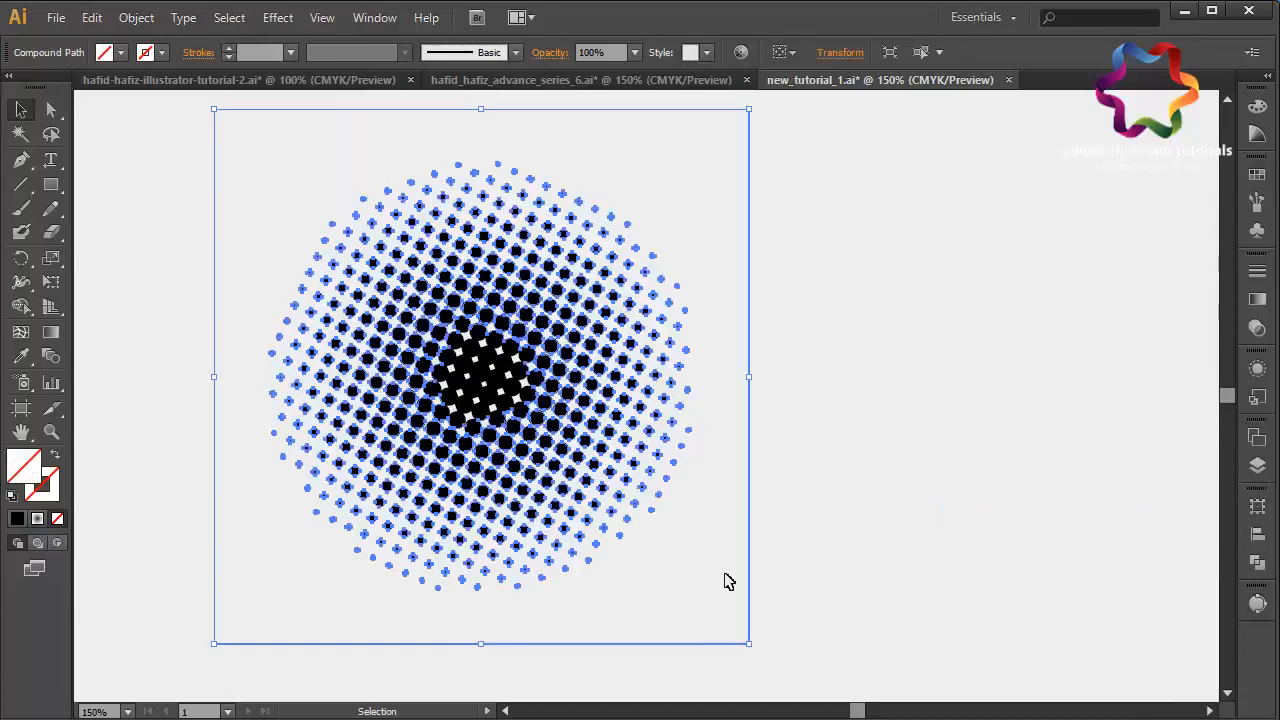
{"action": "left_click", "coordinate": [728, 582]}
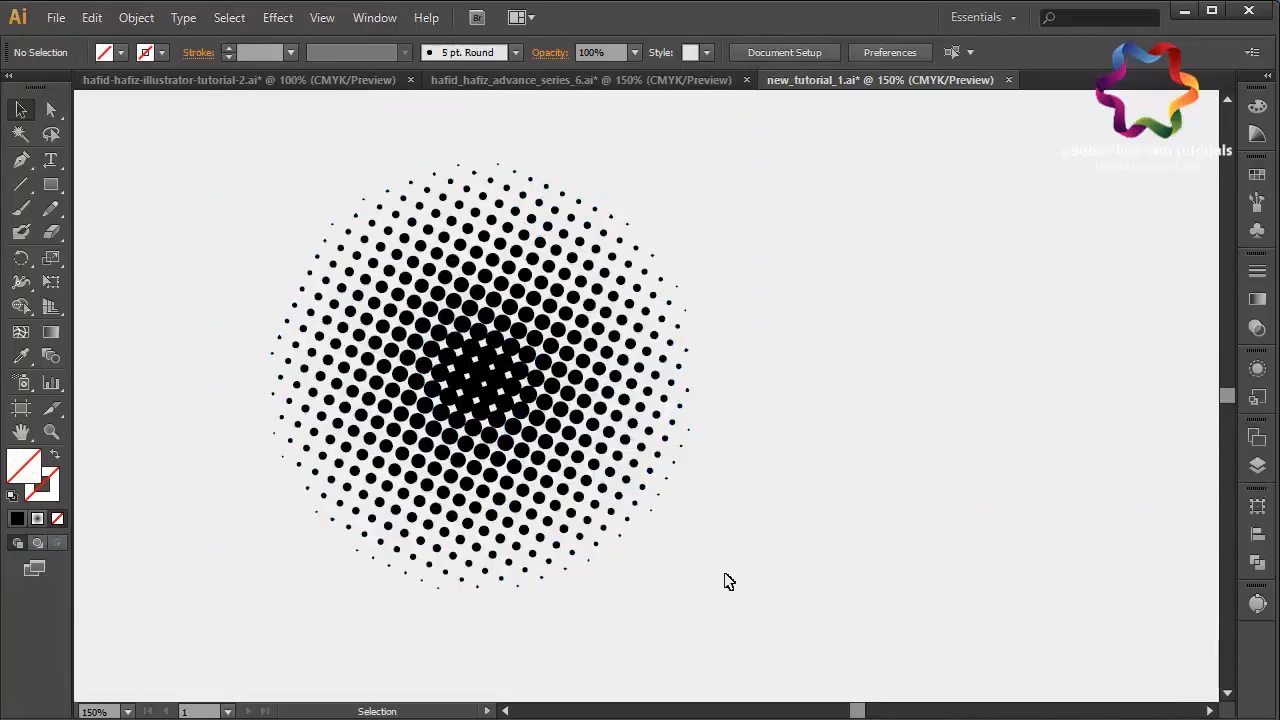
- Select all the remaining halftone dots and group them
{"action": "left_click_drag", "start_coordinate": [903, 642], "coordinate": [216, 147]}
{"action": "right_click", "coordinate": [216, 147]}
{"action": "left_click", "coordinate": [262, 237]}
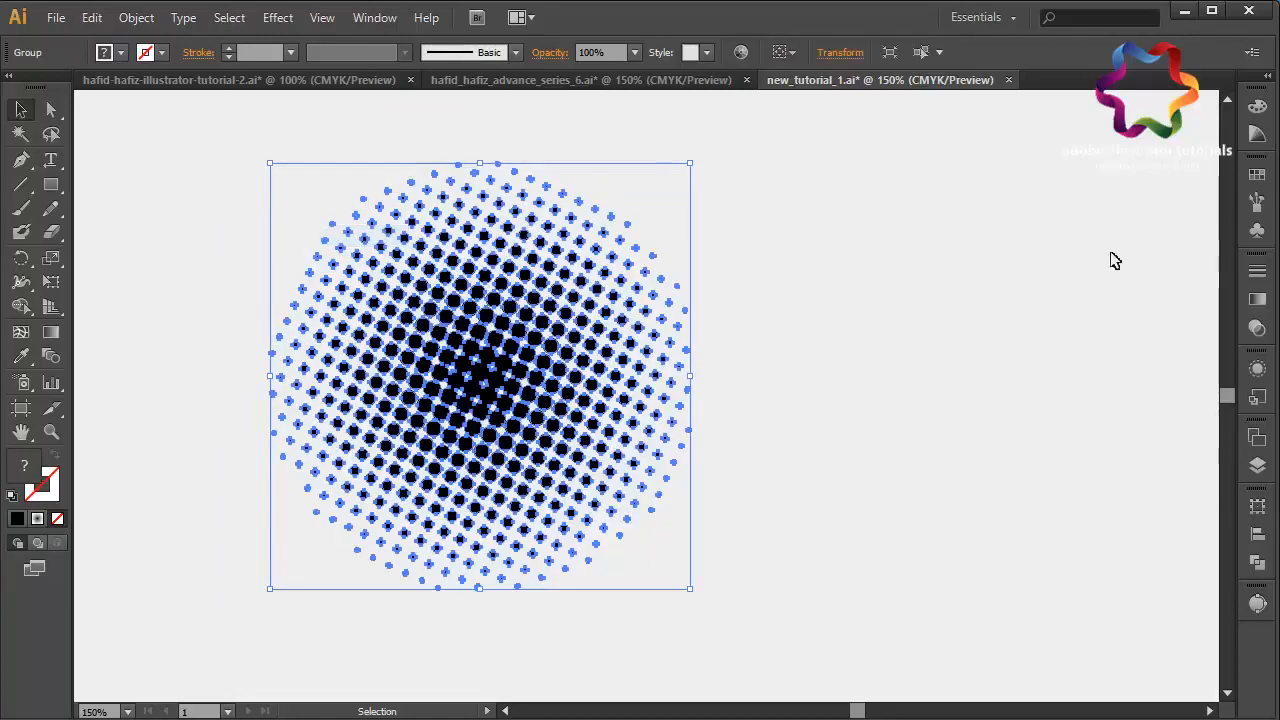
- Save the grouped halftone dots as a Movie Clip symbol named New Symbol 1, and delete the original artwork from the canvas
{"action": "left_click", "coordinate": [1257, 230]}
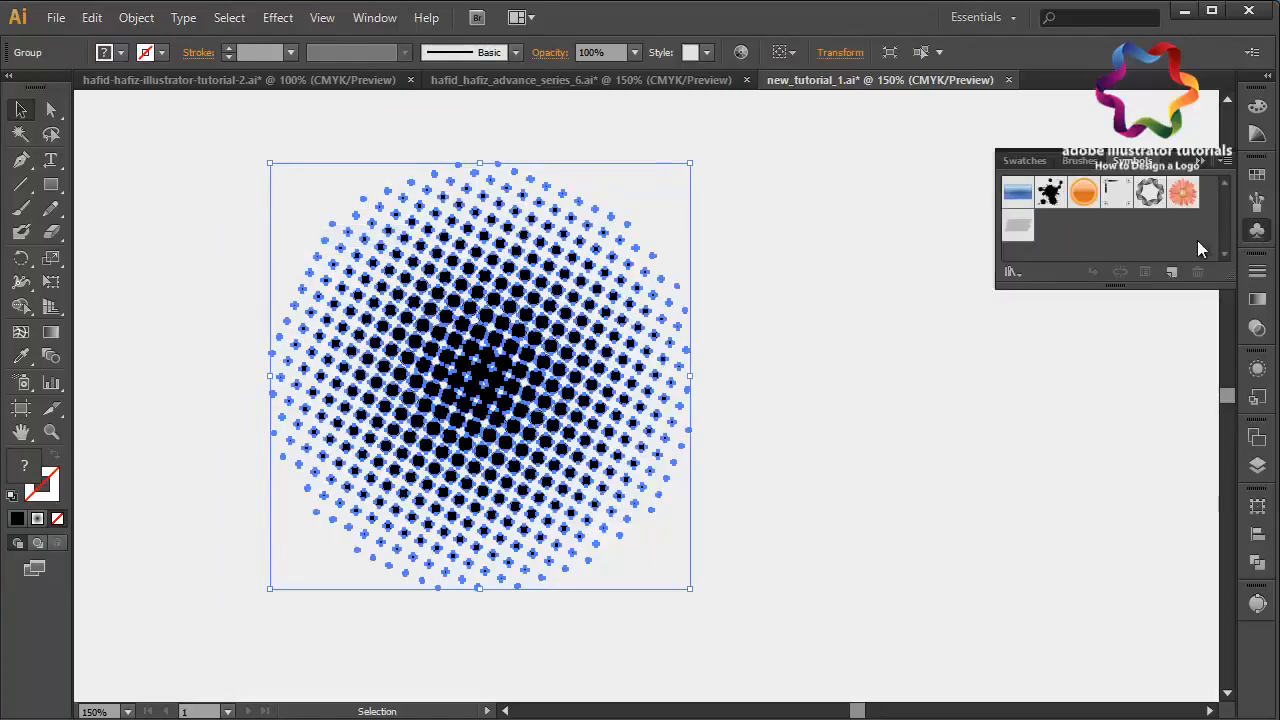
{"action": "left_click_drag", "start_coordinate": [600, 340], "coordinate": [1120, 240]}
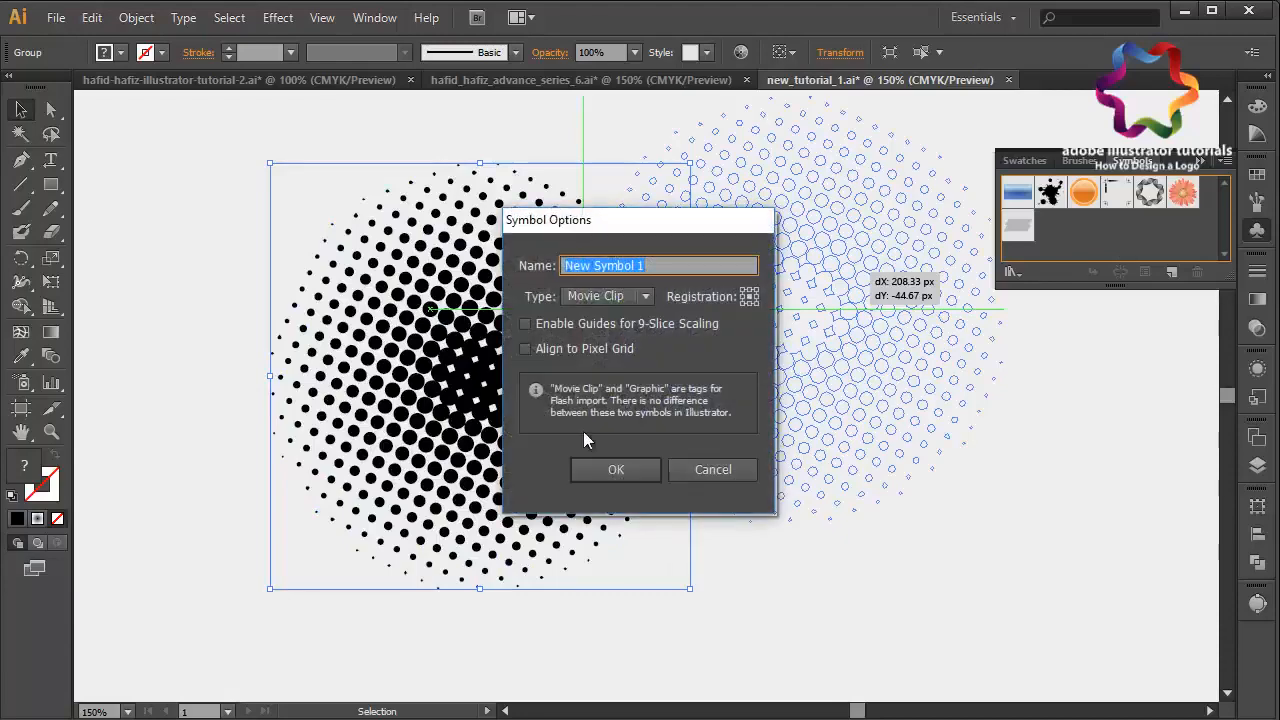
{"action": "left_click", "coordinate": [607, 466]}
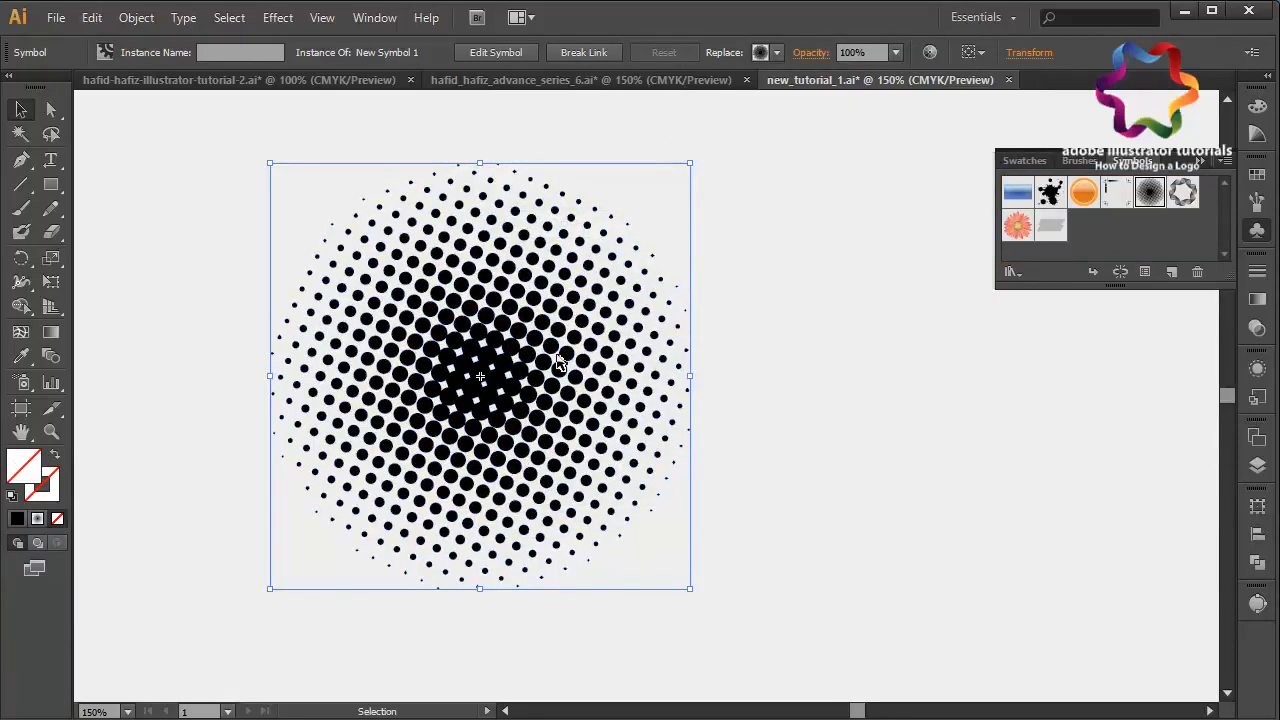
{"action": "key", "text": "Delete"}
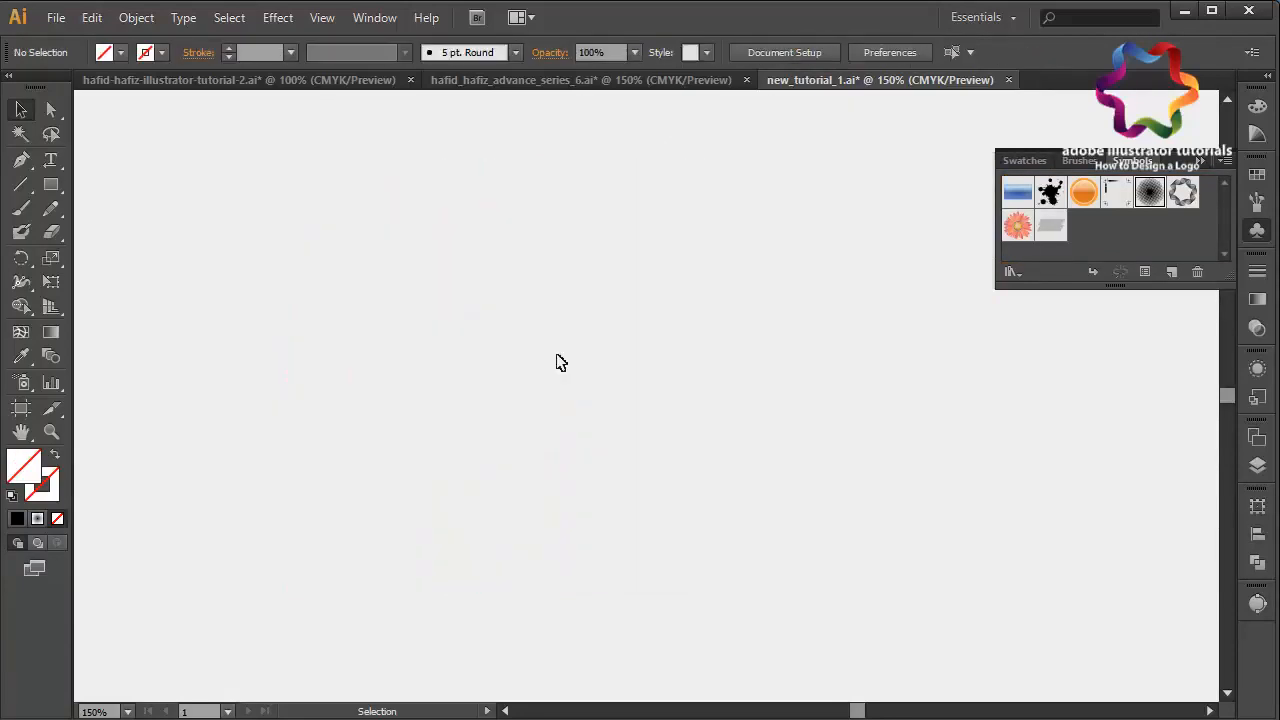
{"action": "left_click", "coordinate": [1200, 161]}
- Draw a circle without fill or stroke on the empty canvas using the Ellipse tool
{"action": "left_click", "coordinate": [278, 17]}
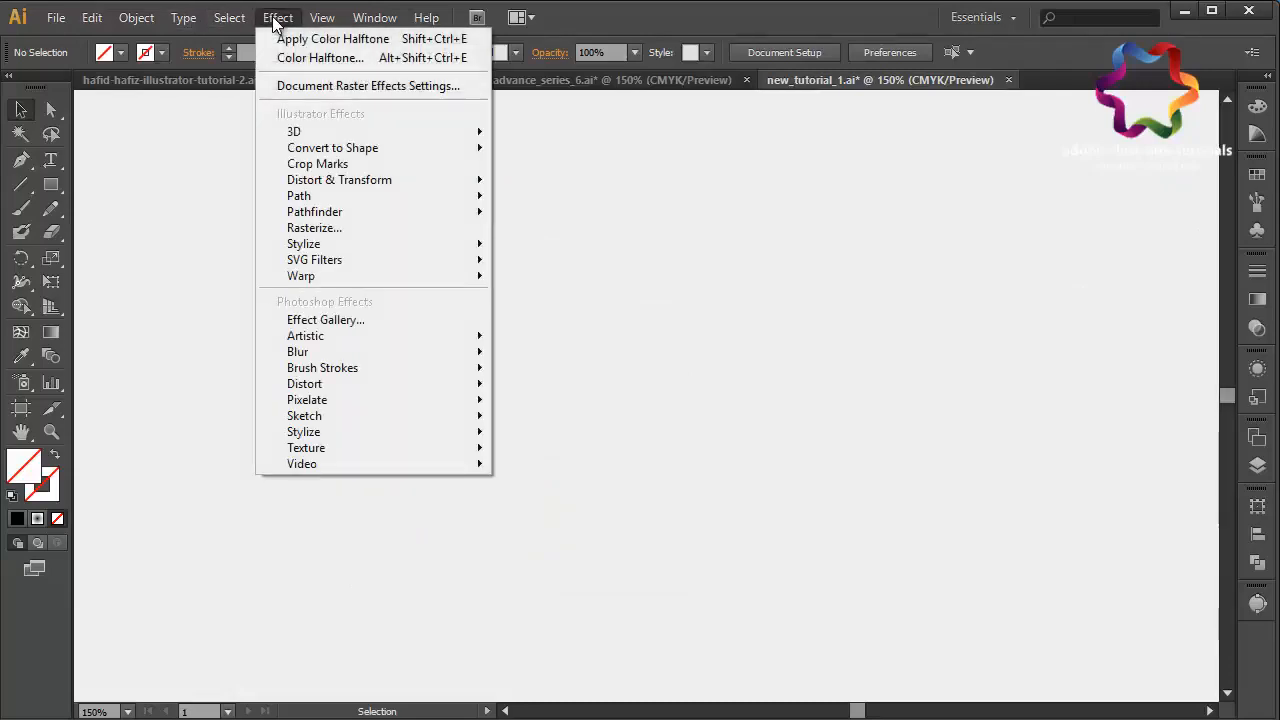
{"action": "left_click", "coordinate": [114, 263]}
{"action": "left_click", "coordinate": [52, 186]}
{"action": "left_click_drag", "start_coordinate": [57, 190], "coordinate": [151, 231]}
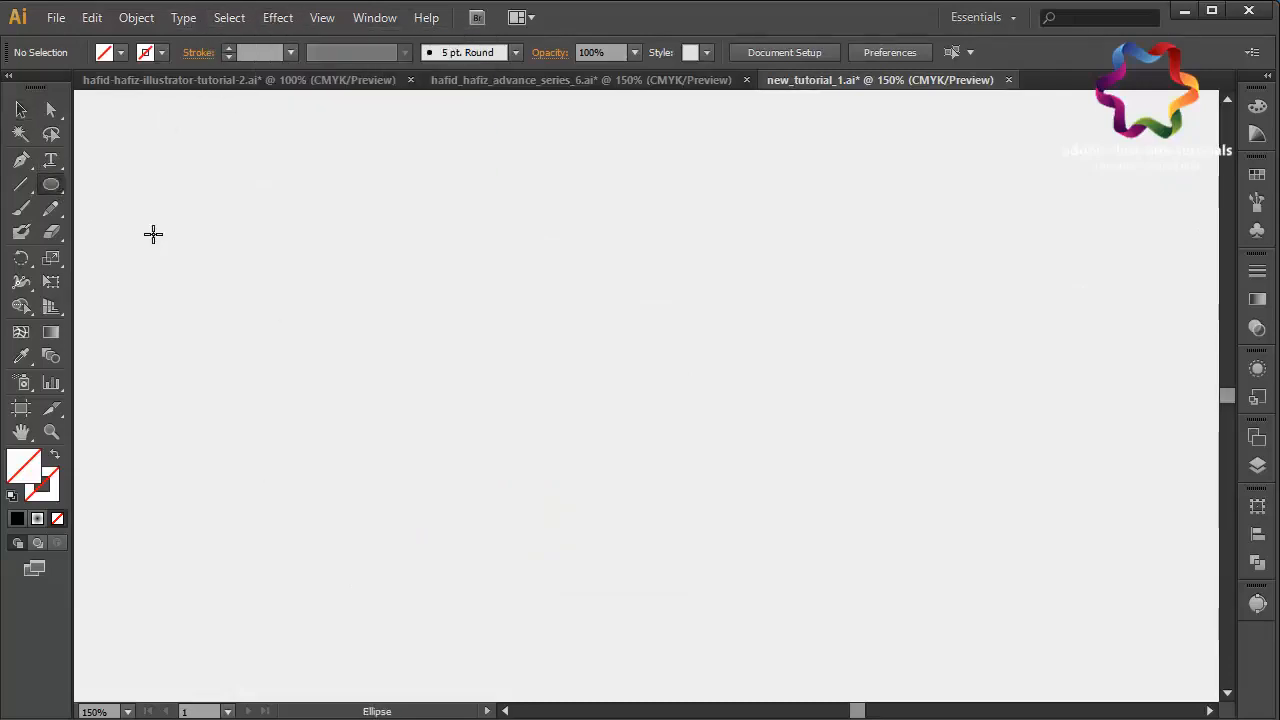
{"action": "left_click_drag", "start_coordinate": [444, 267], "coordinate": [766, 603]}
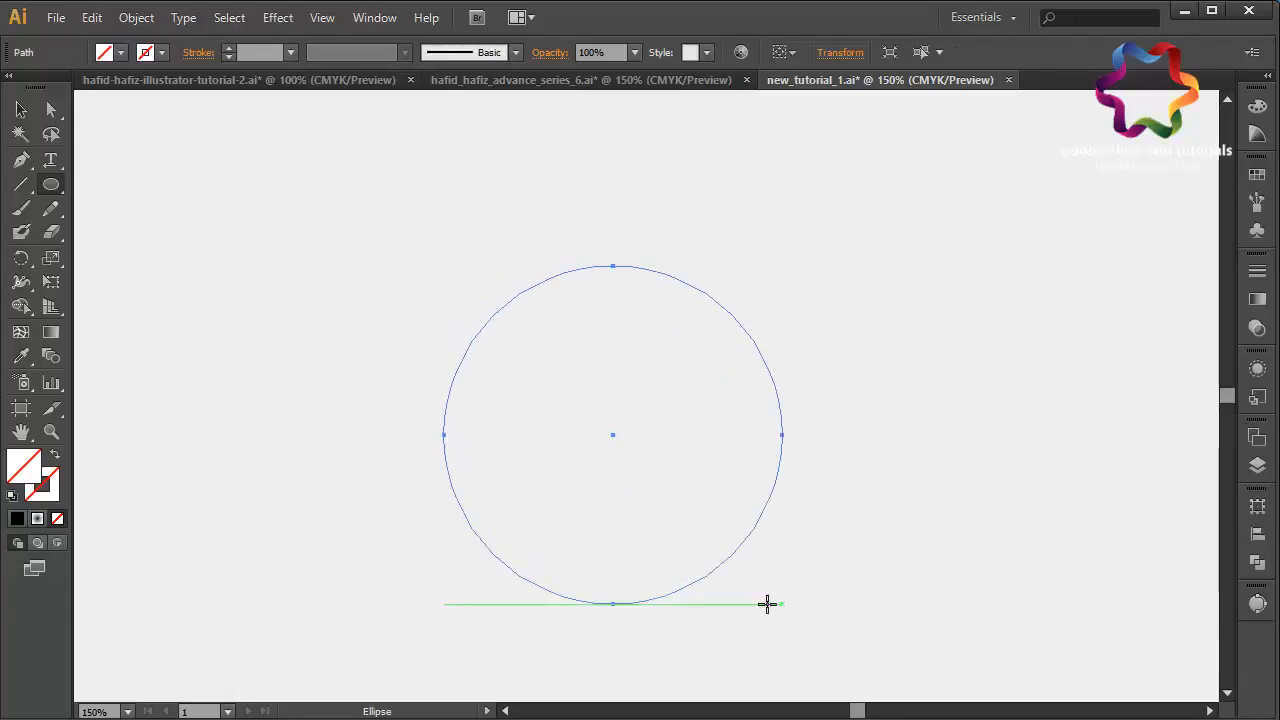
- Draw a rectangle over the circle's left half, starting on its vertical centre line, and subtract it with Minus Front
{"action": "left_click_drag", "start_coordinate": [51, 185], "coordinate": [88, 188]}
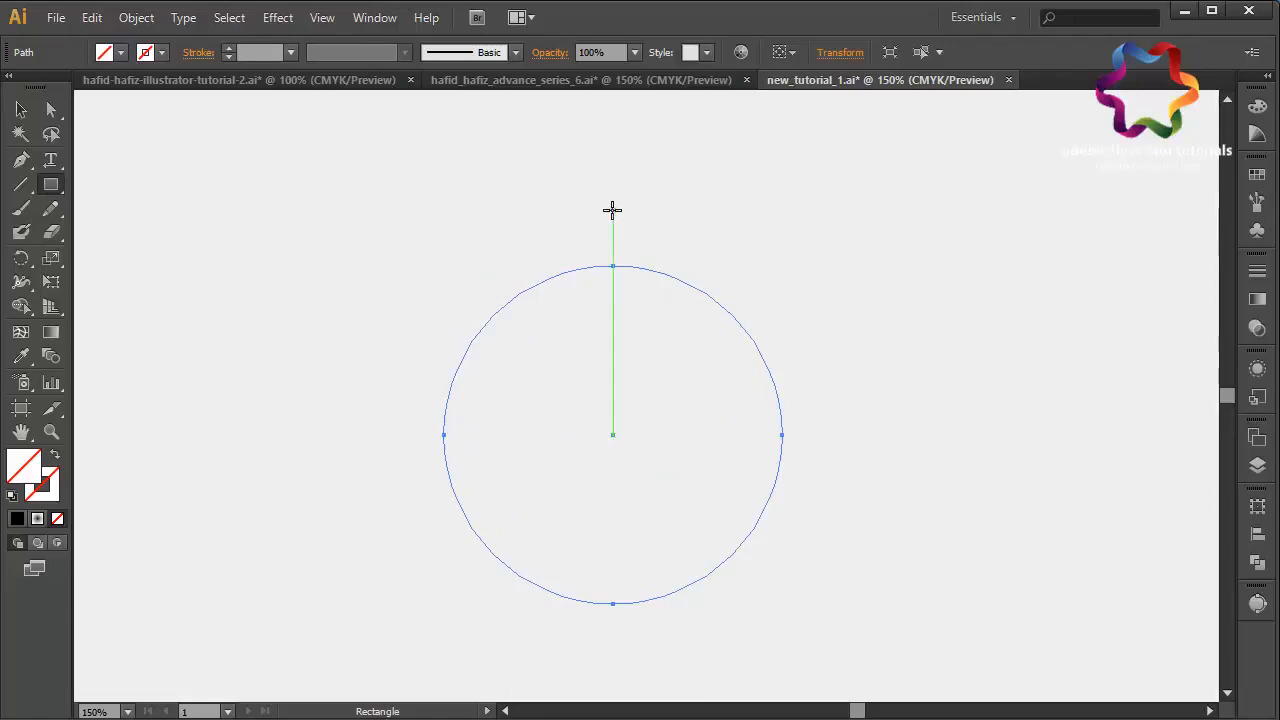
{"action": "left_click_drag", "start_coordinate": [611, 209], "coordinate": [335, 644]}
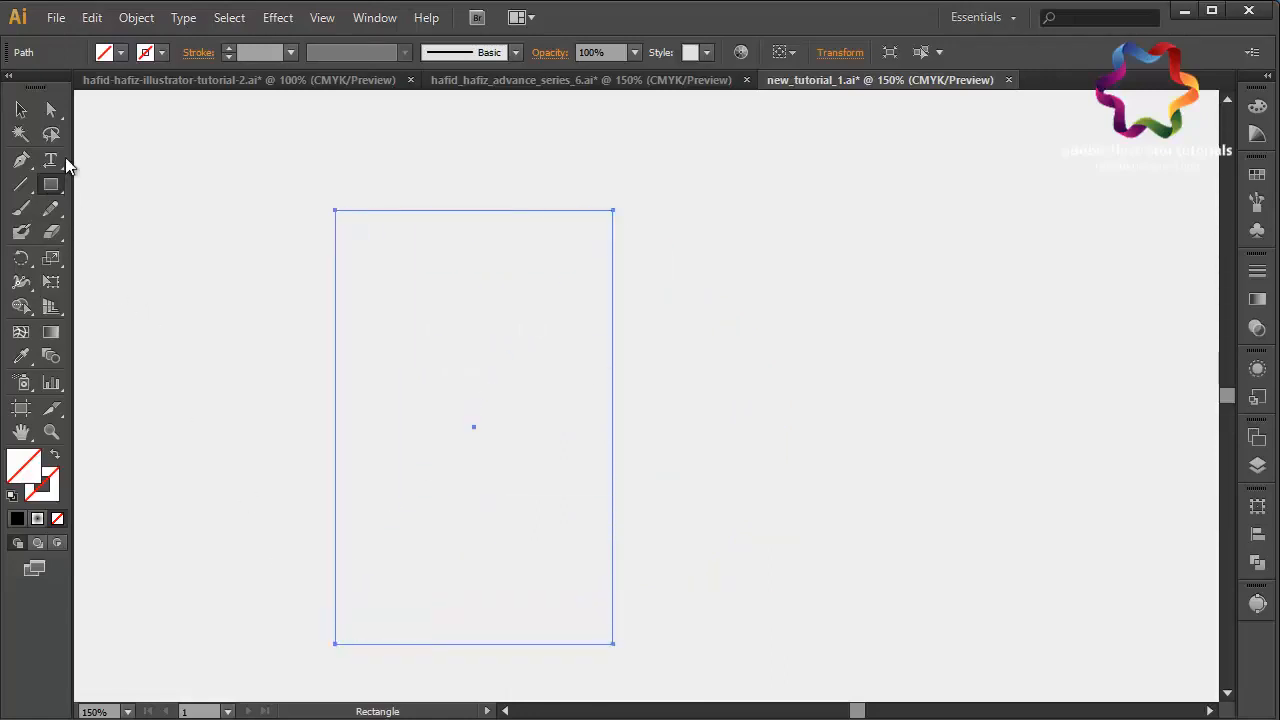
{"action": "left_click", "coordinate": [21, 110]}
{"action": "left_click_drag", "start_coordinate": [197, 197], "coordinate": [880, 552]}
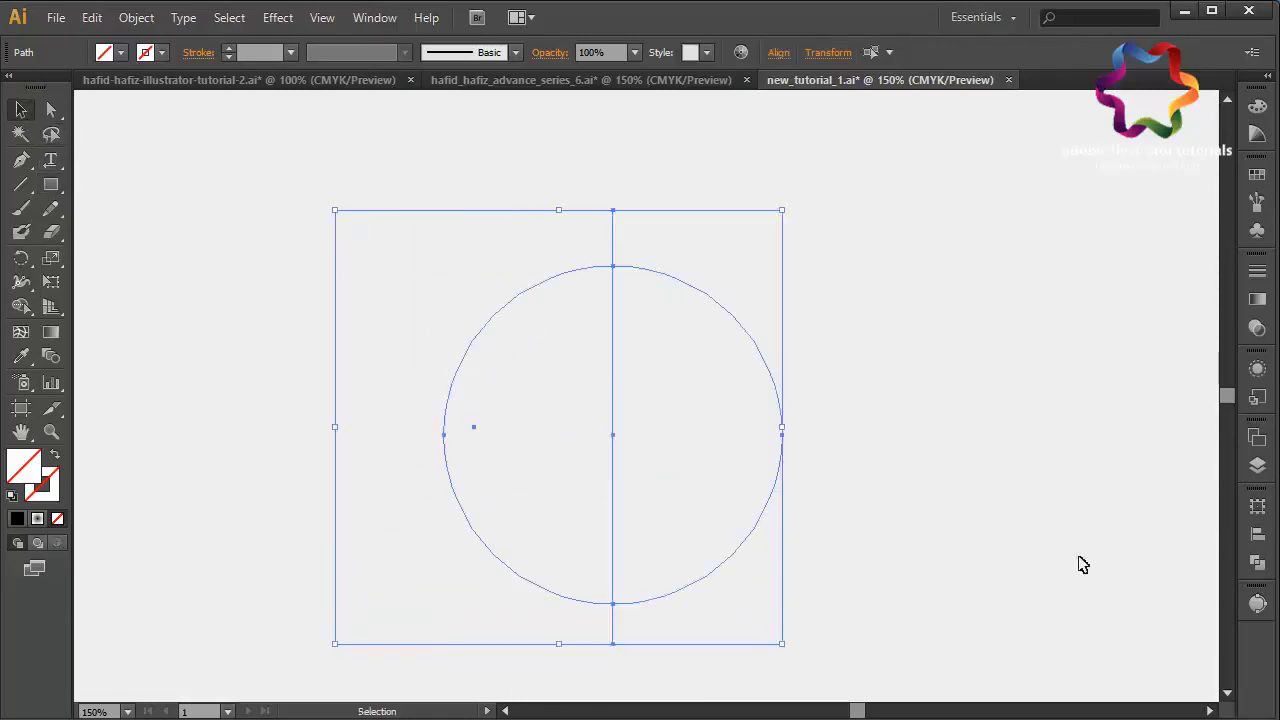
{"action": "left_click", "coordinate": [1257, 563]}
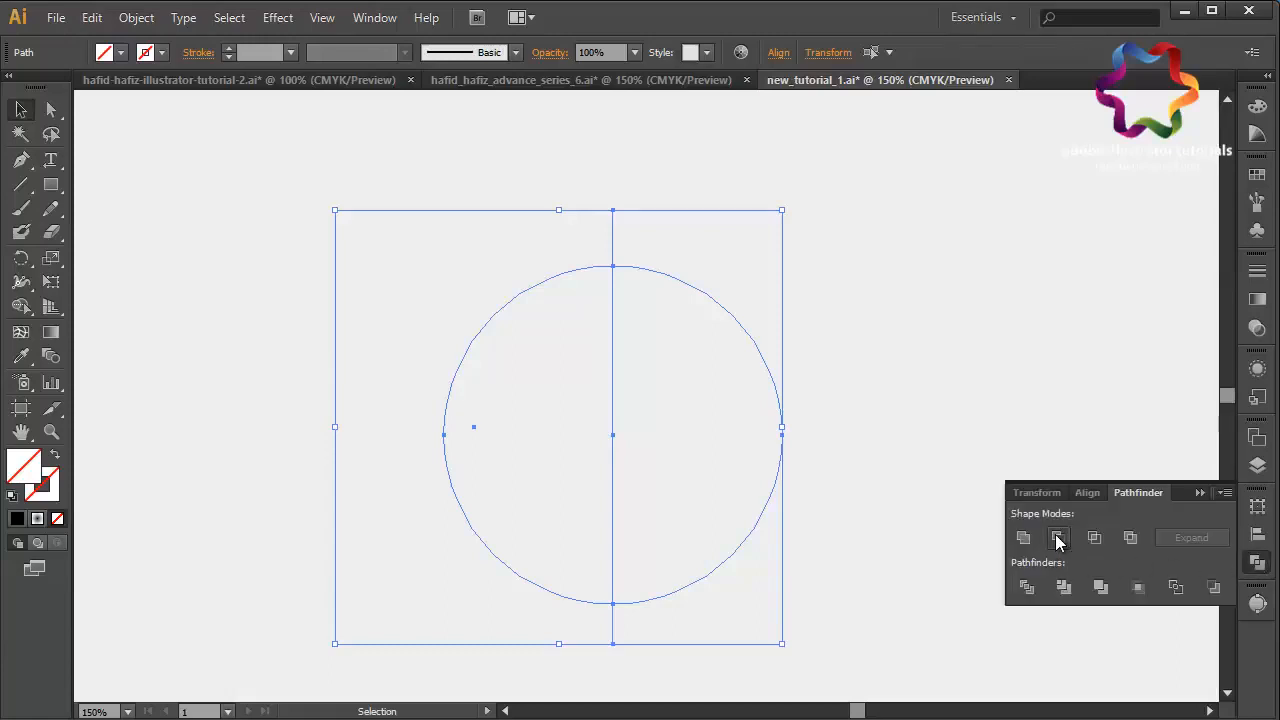
{"action": "left_click", "coordinate": [1057, 537]}
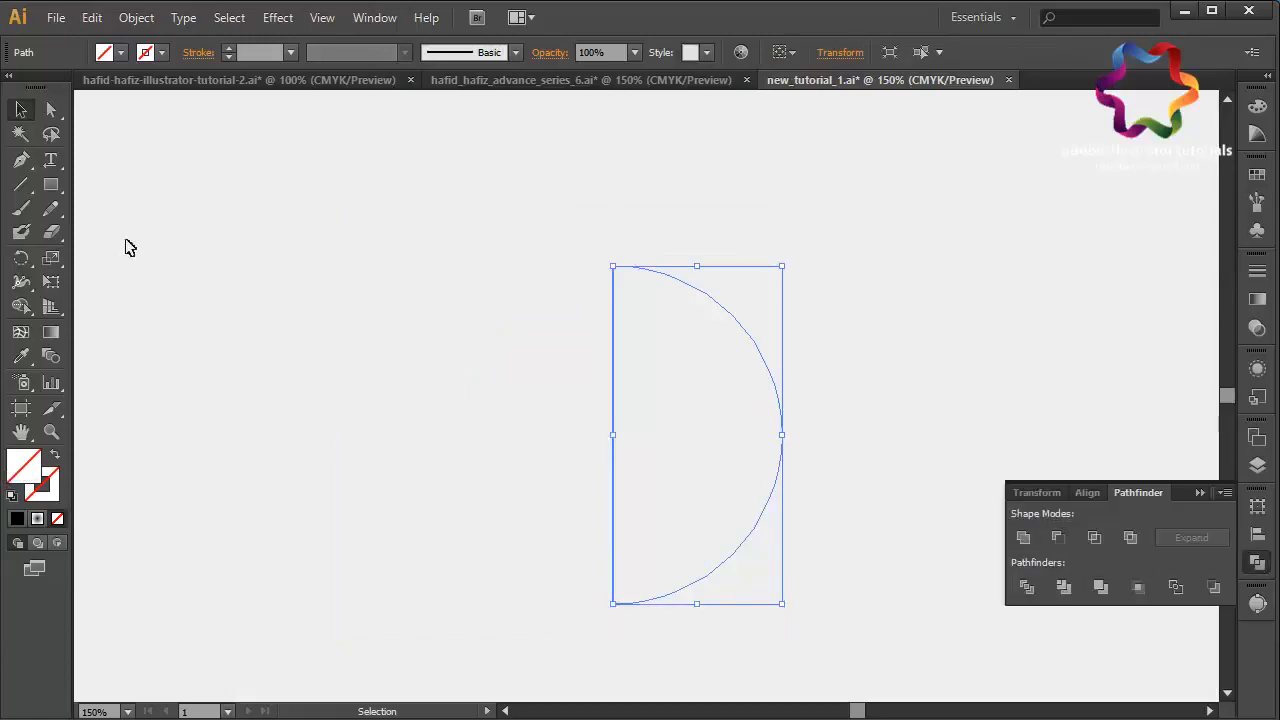
{"action": "left_click", "coordinate": [277, 18]}
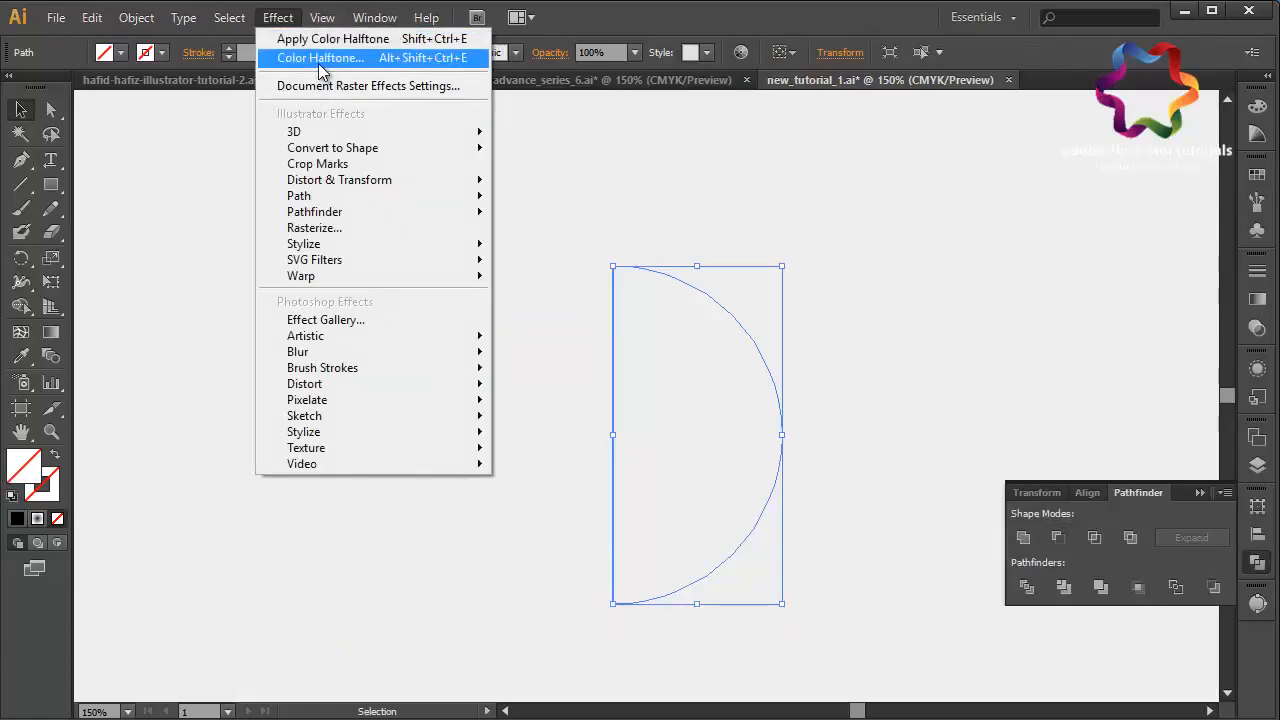
{"action": "mouse_move", "coordinate": [300, 131]}
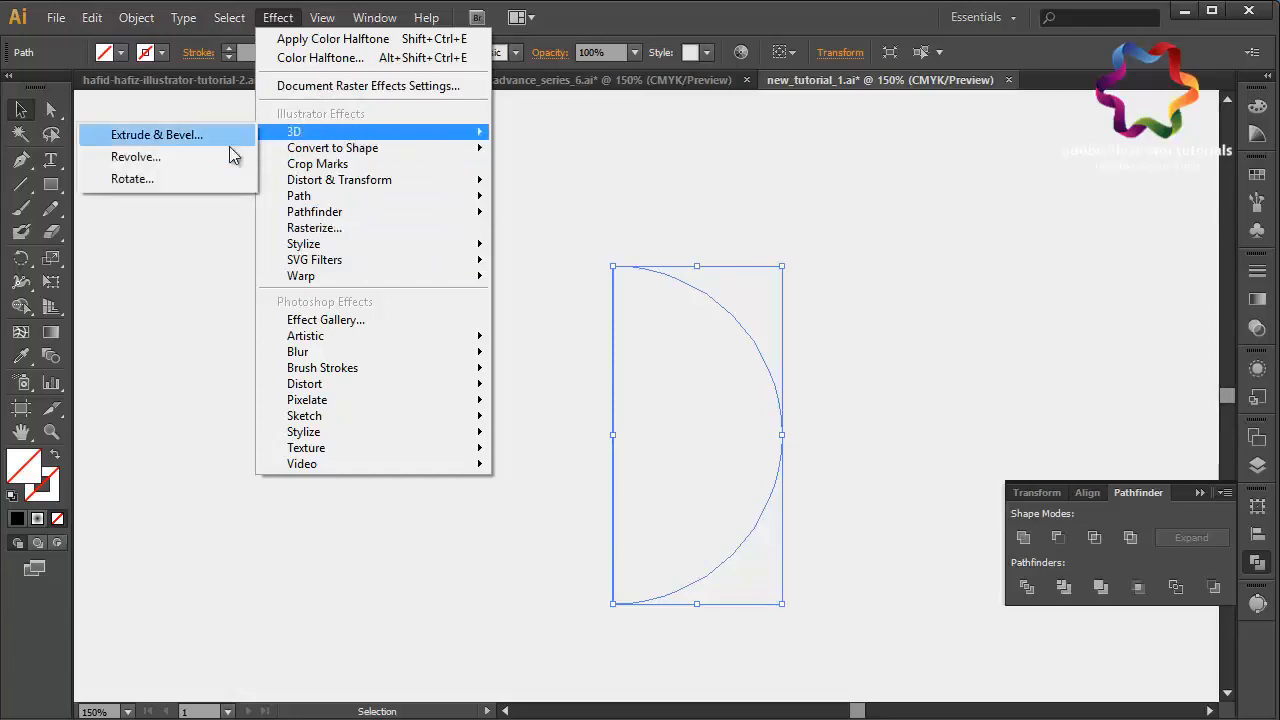
{"action": "left_click", "coordinate": [202, 161]}
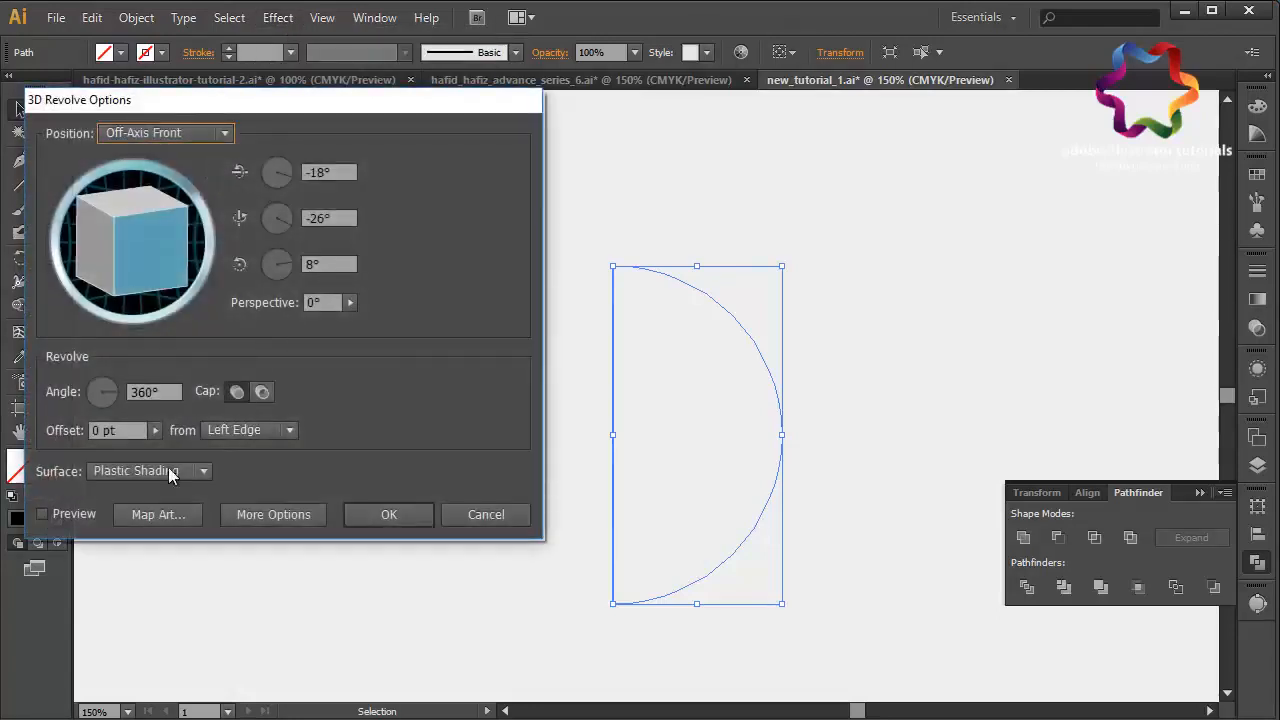
{"action": "left_click", "coordinate": [75, 514]}
{"action": "left_click", "coordinate": [157, 514]}
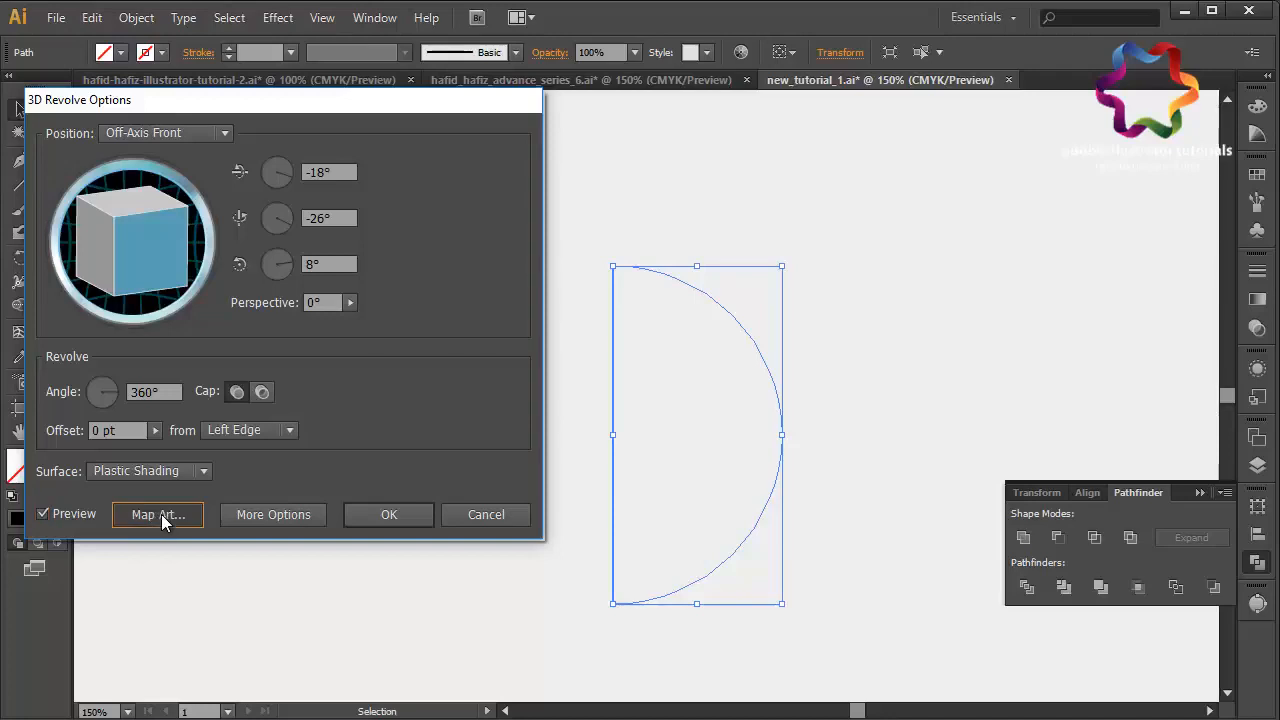
{"action": "left_click", "coordinate": [412, 349]}
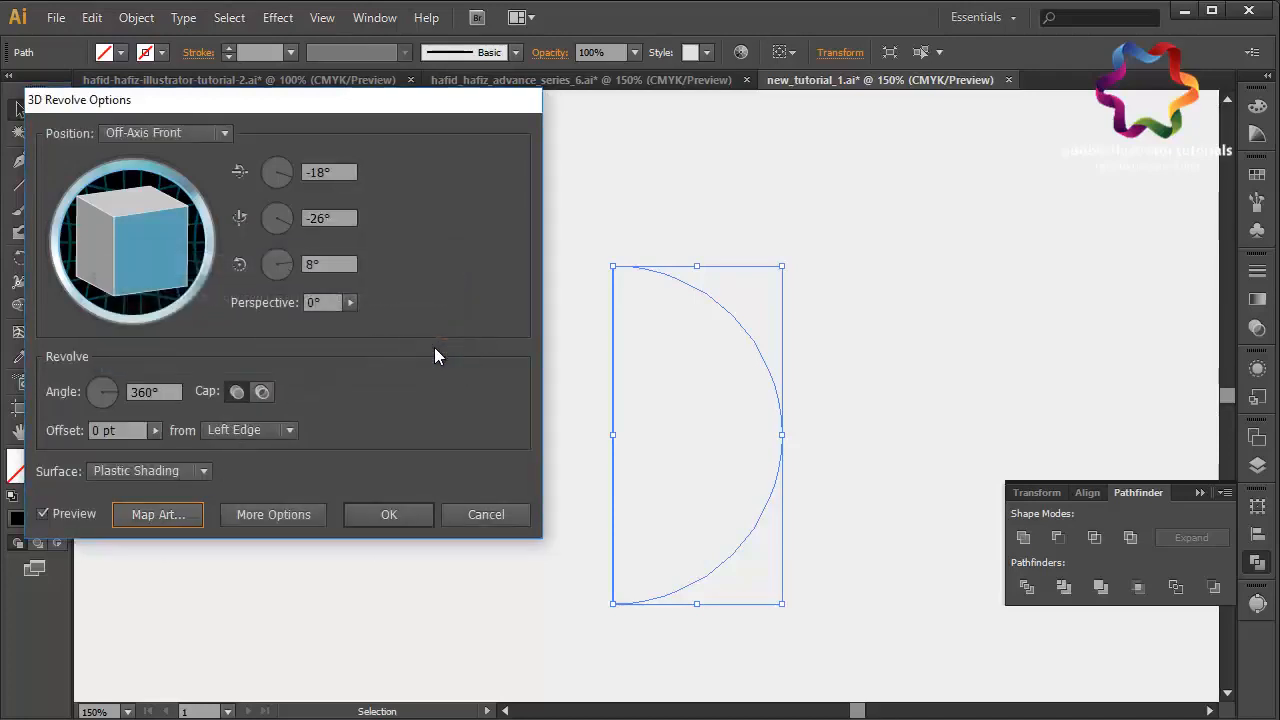
{"action": "left_click", "coordinate": [452, 514]}
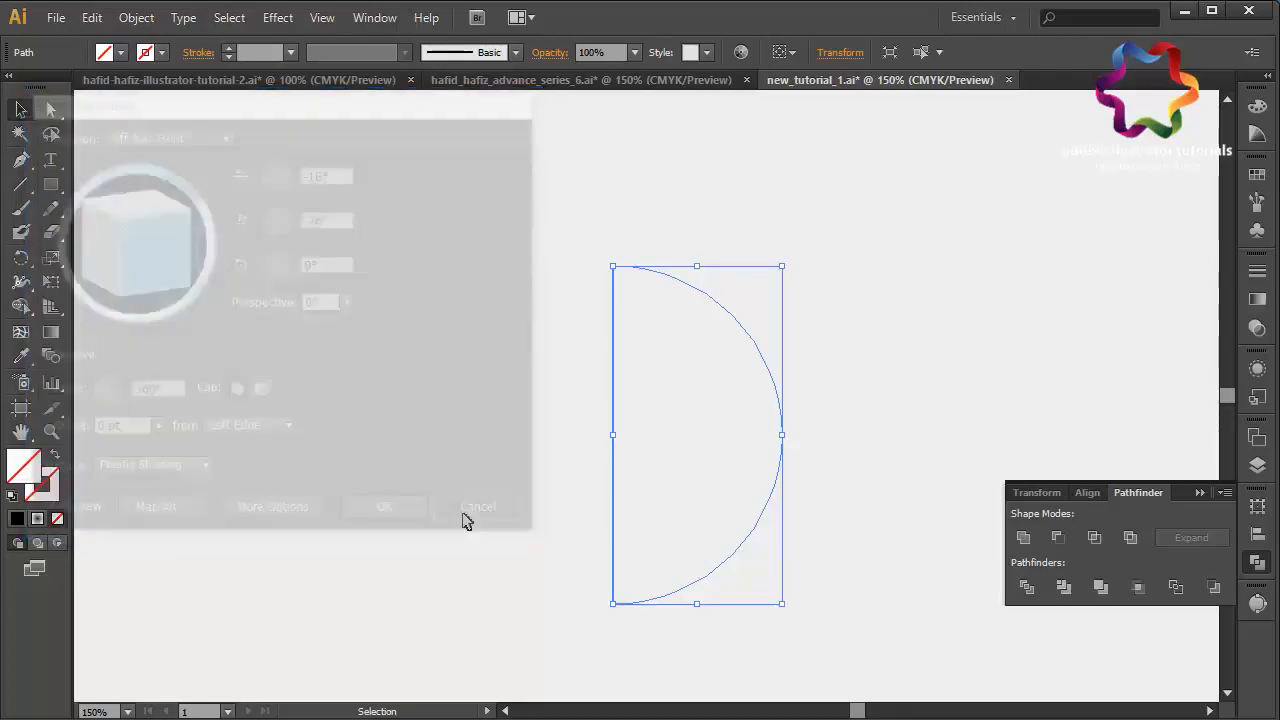
- Fill the half circle with light grey E8E8E8
{"action": "double_click", "coordinate": [30, 476]}
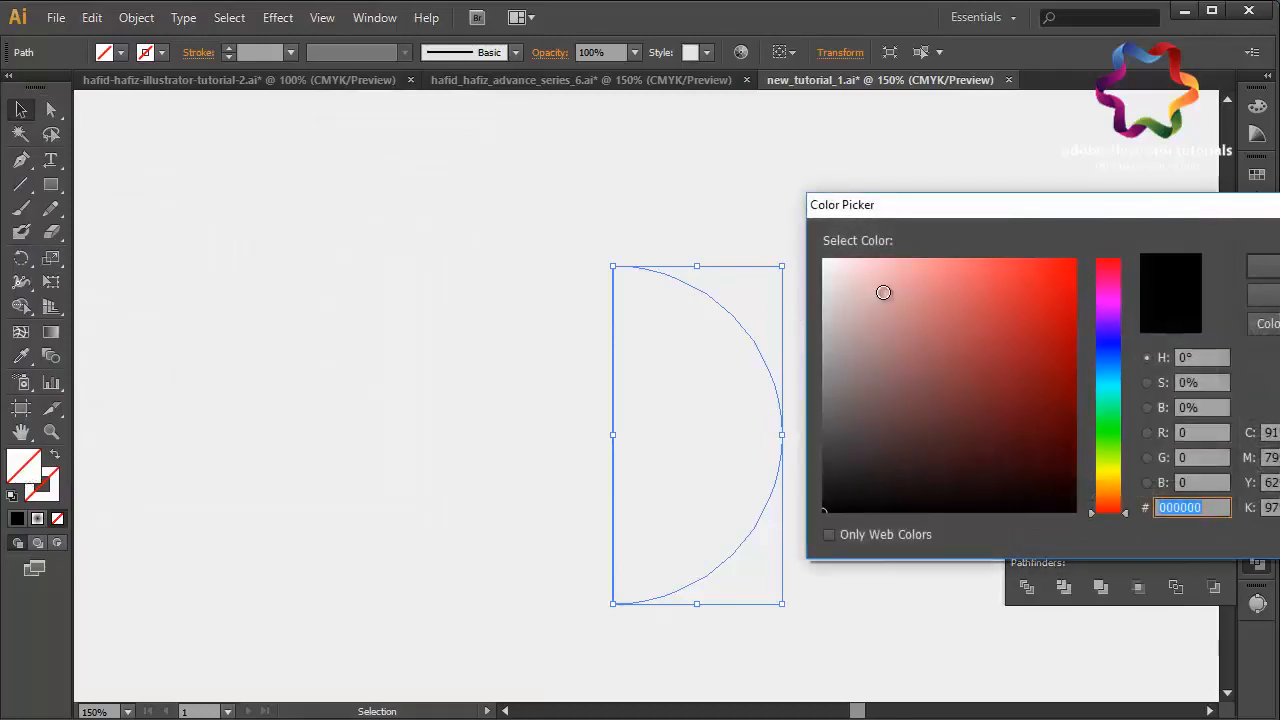
{"action": "left_click_drag", "start_coordinate": [836, 280], "coordinate": [825, 283]}
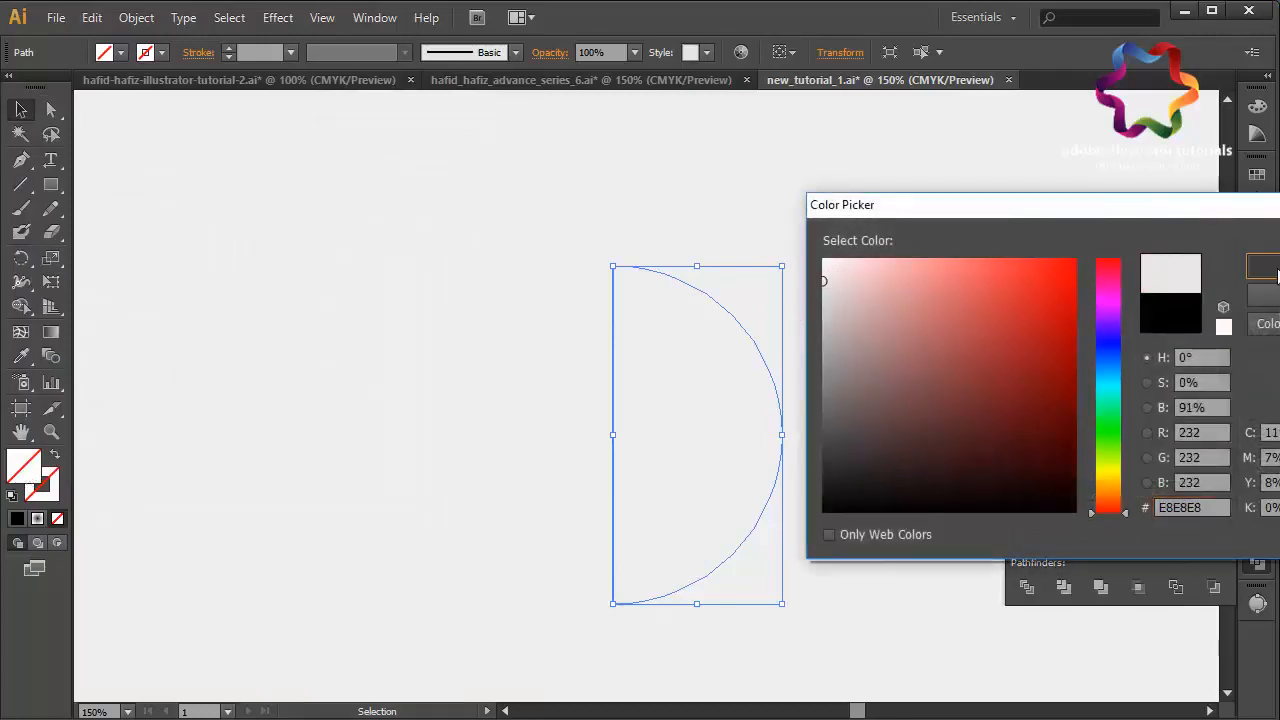
{"action": "left_click", "coordinate": [1258, 266]}
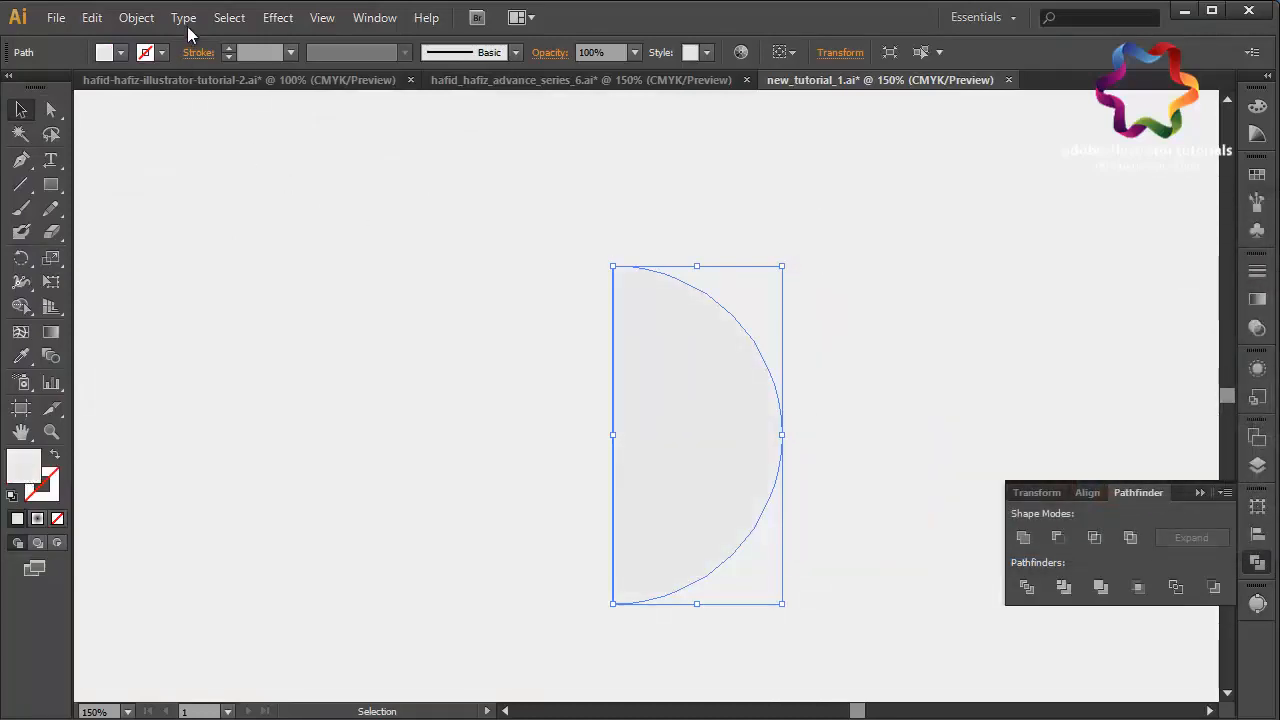
{"action": "left_click", "coordinate": [277, 18]}
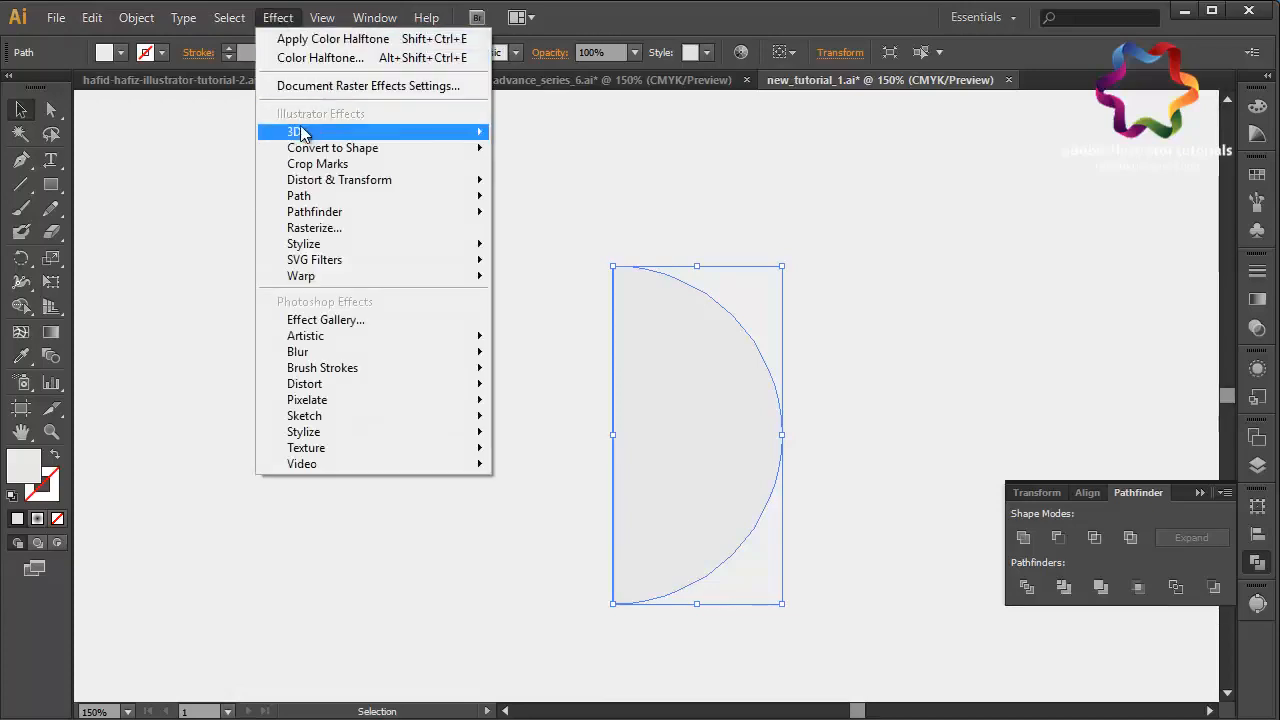
{"action": "mouse_move", "coordinate": [292, 131]}
{"action": "left_click", "coordinate": [233, 158]}
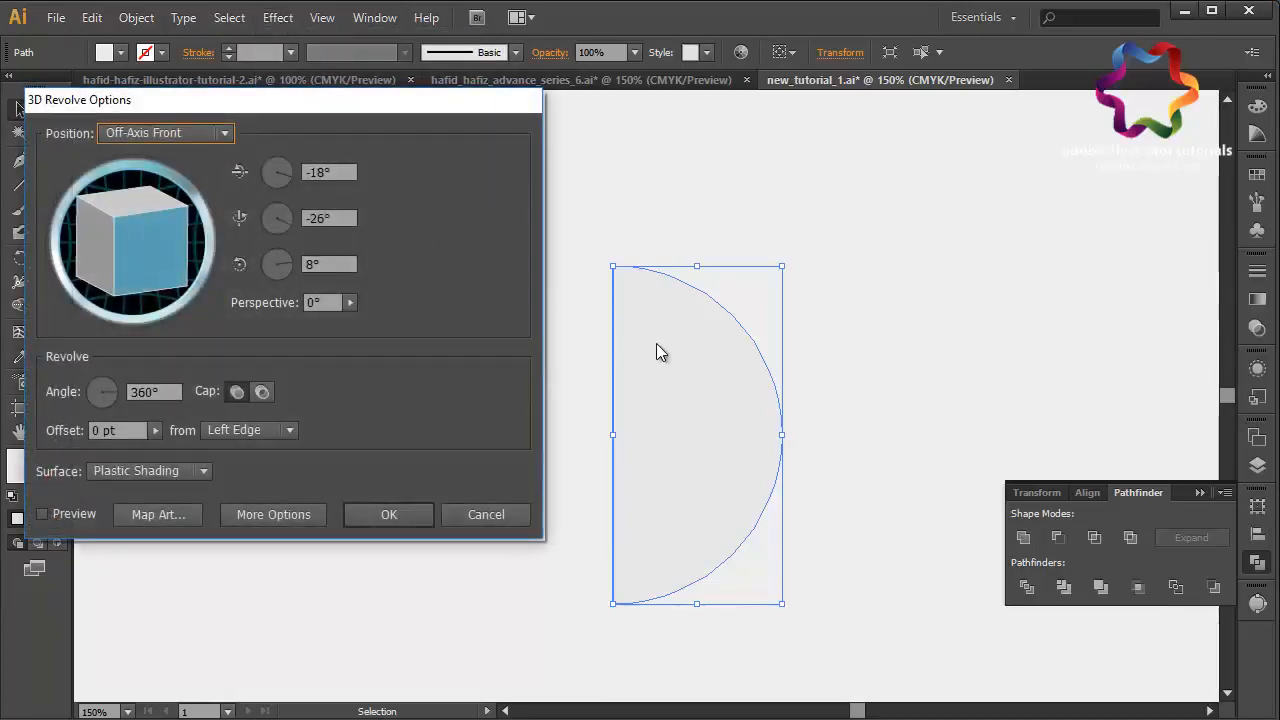
{"action": "left_click", "coordinate": [57, 509]}
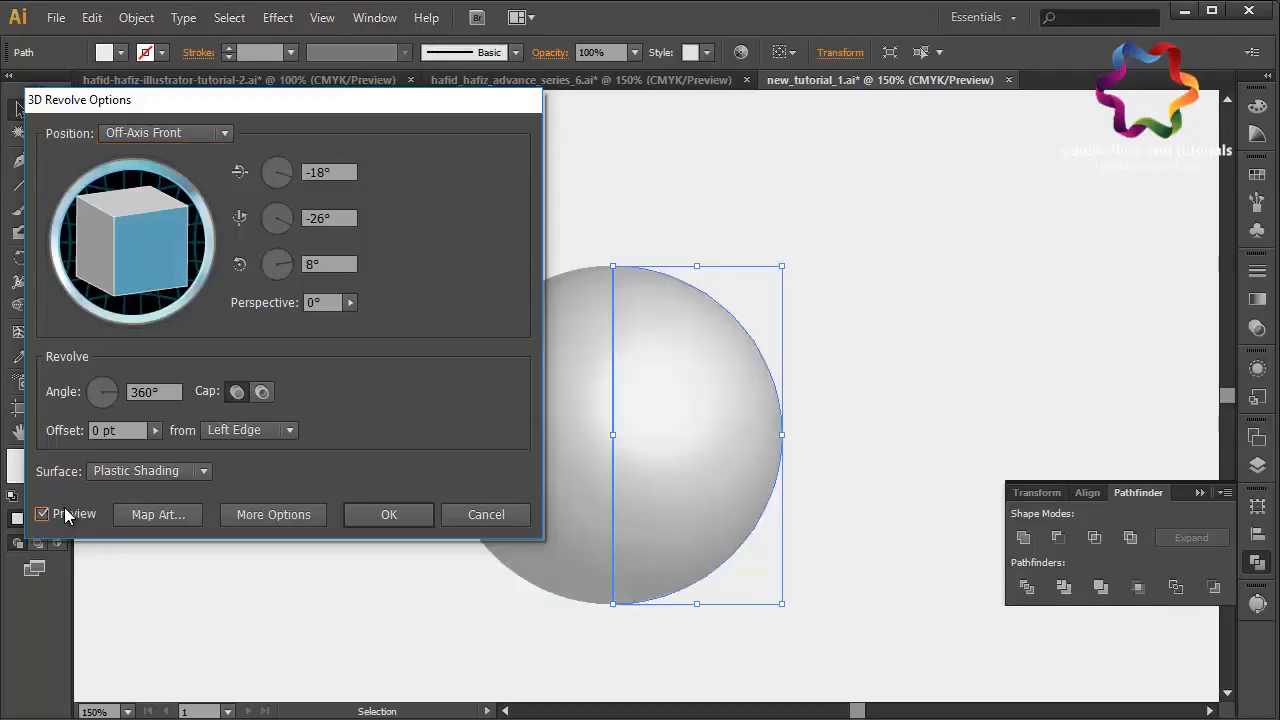
{"action": "left_click", "coordinate": [165, 513]}
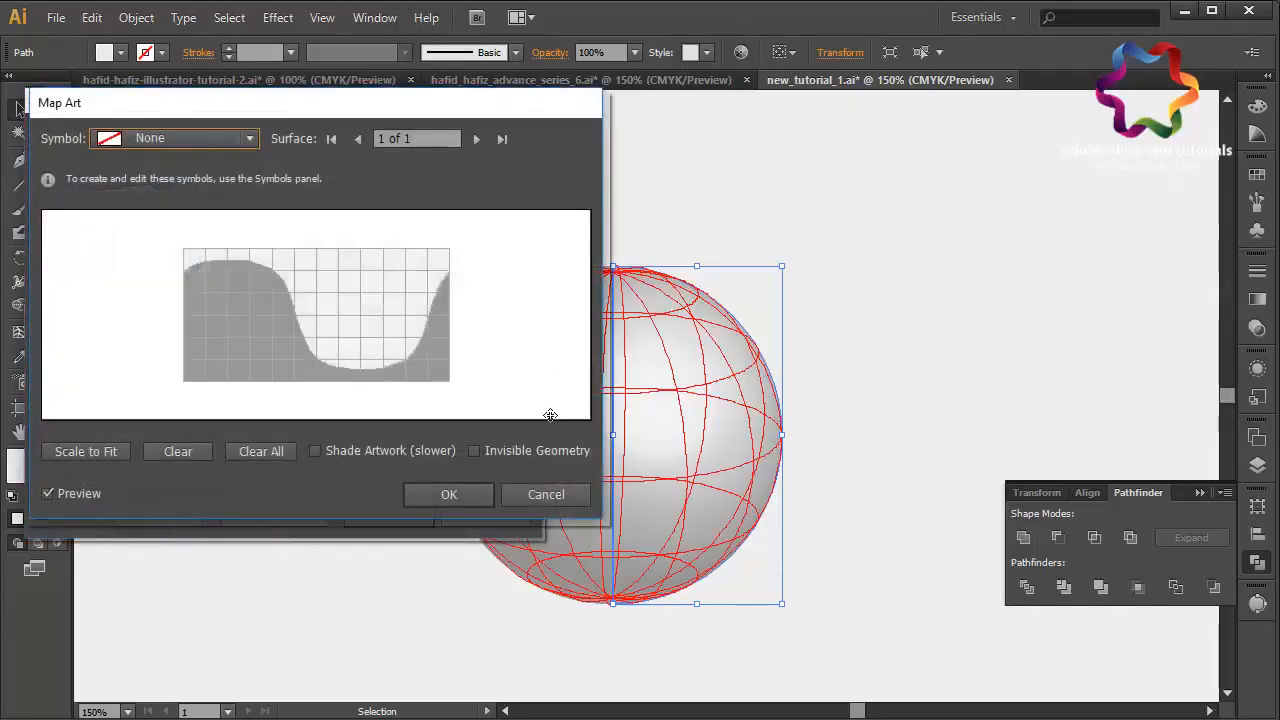
{"action": "left_click", "coordinate": [560, 494]}
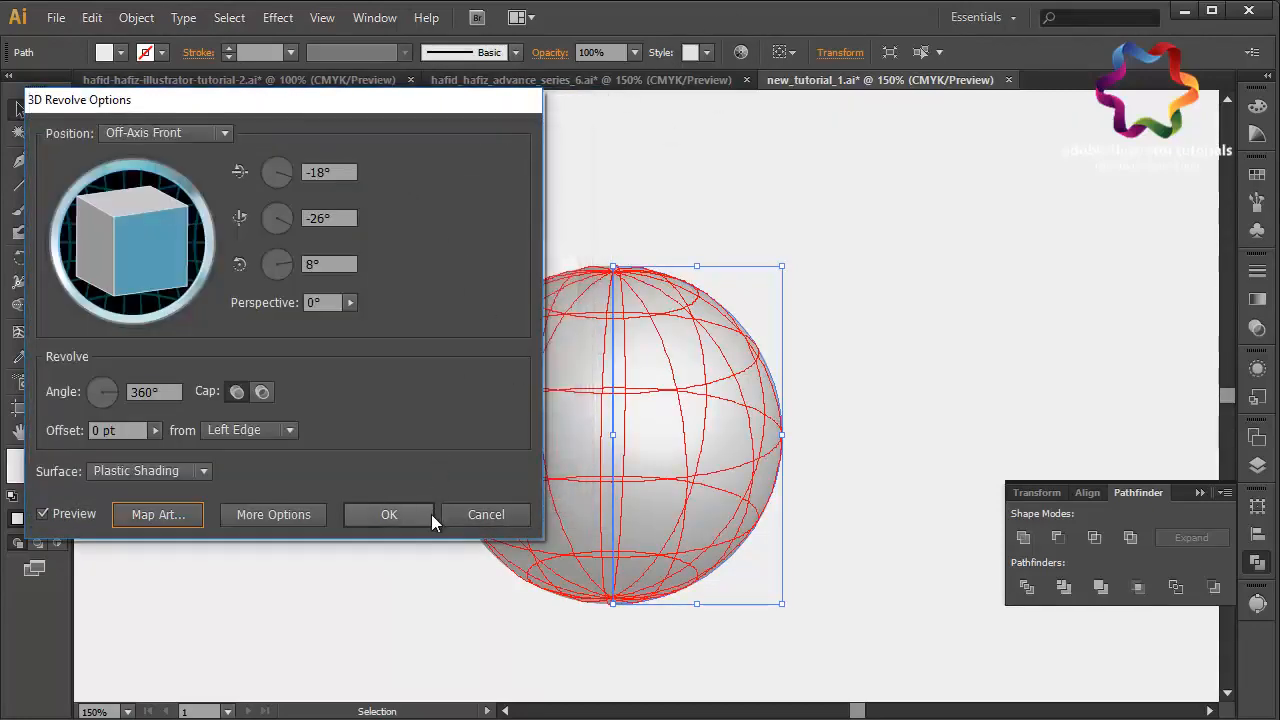
{"action": "left_click", "coordinate": [486, 514]}
- Move the half circle up and to the right, and set up a previewed 3D Revolve of 360° from its left edge
{"action": "left_click_drag", "start_coordinate": [615, 464], "coordinate": [828, 361]}
{"action": "left_click", "coordinate": [274, 18]}
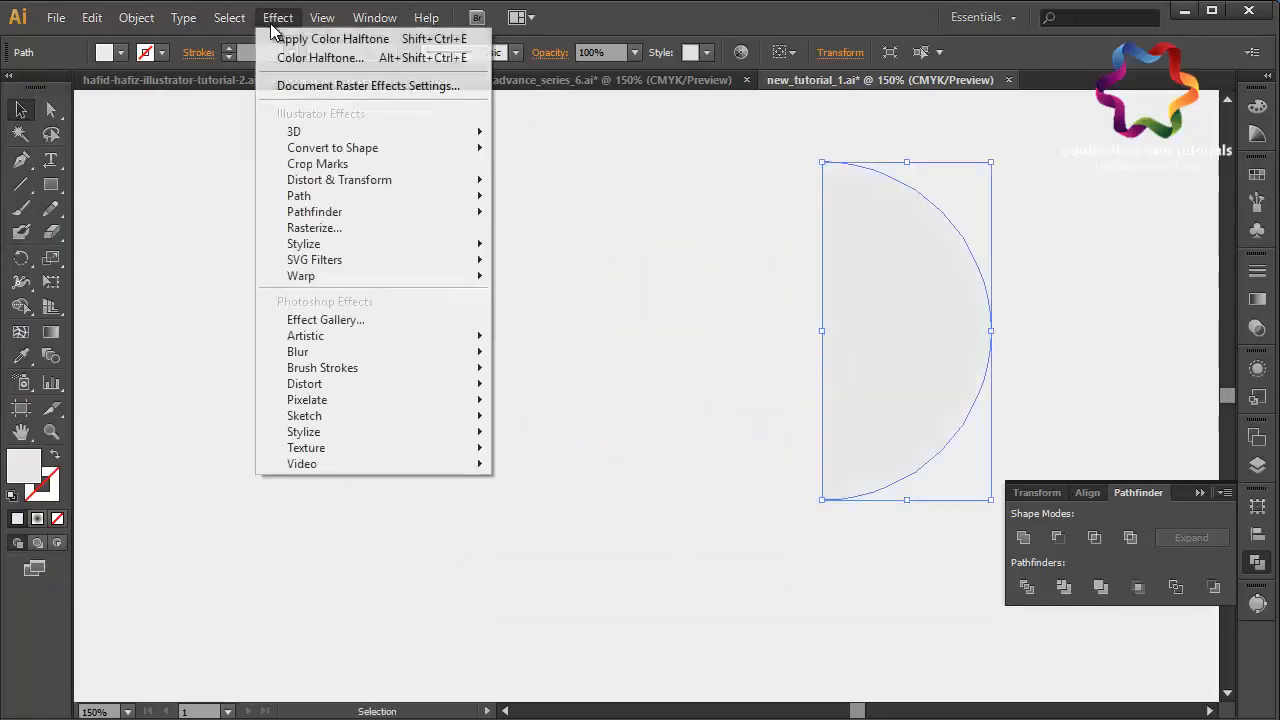
{"action": "mouse_move", "coordinate": [298, 135]}
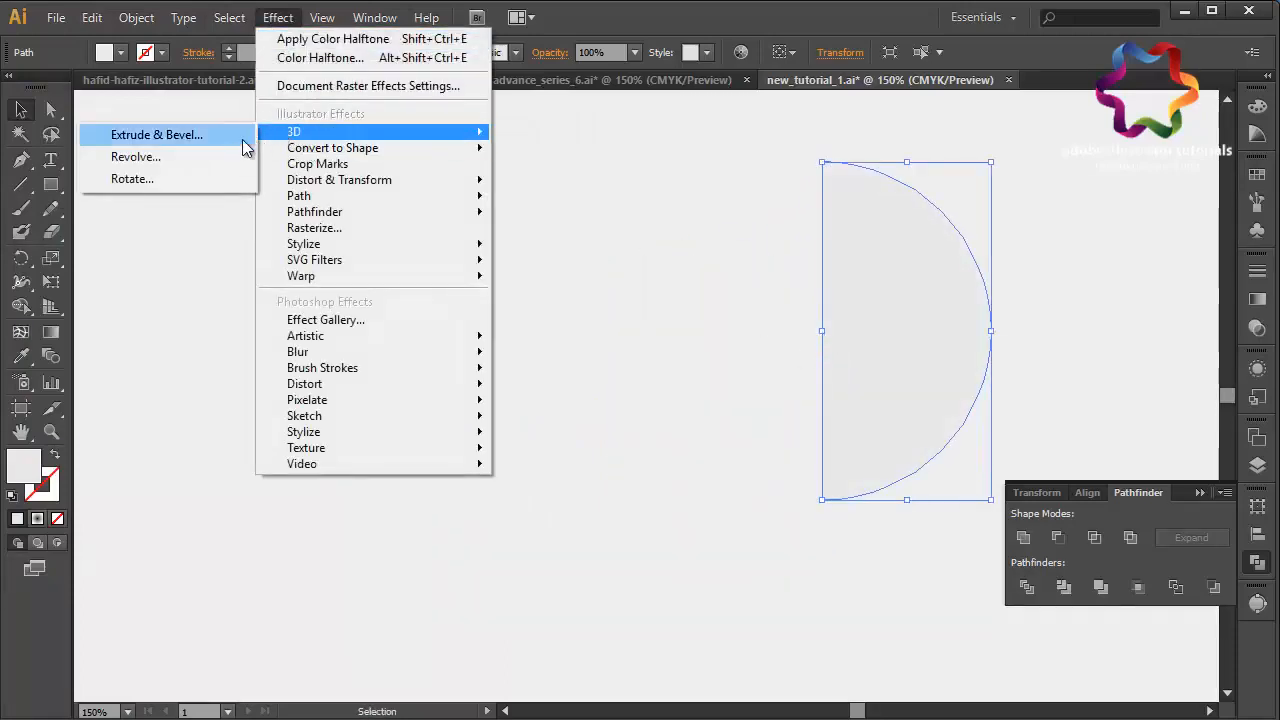
{"action": "left_click", "coordinate": [134, 157]}
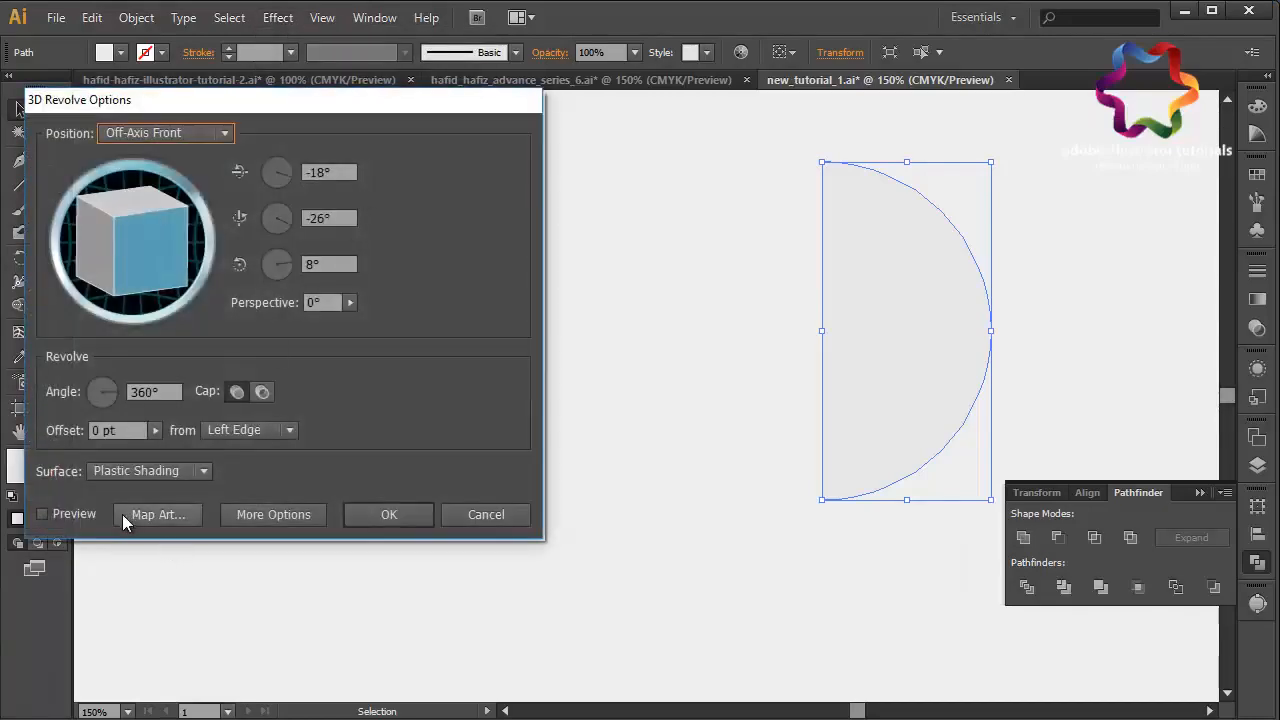
{"action": "left_click", "coordinate": [42, 514]}
- Map the halftone symbol New Symbol 1 onto the revolved sphere's surface
{"action": "left_click", "coordinate": [186, 516]}
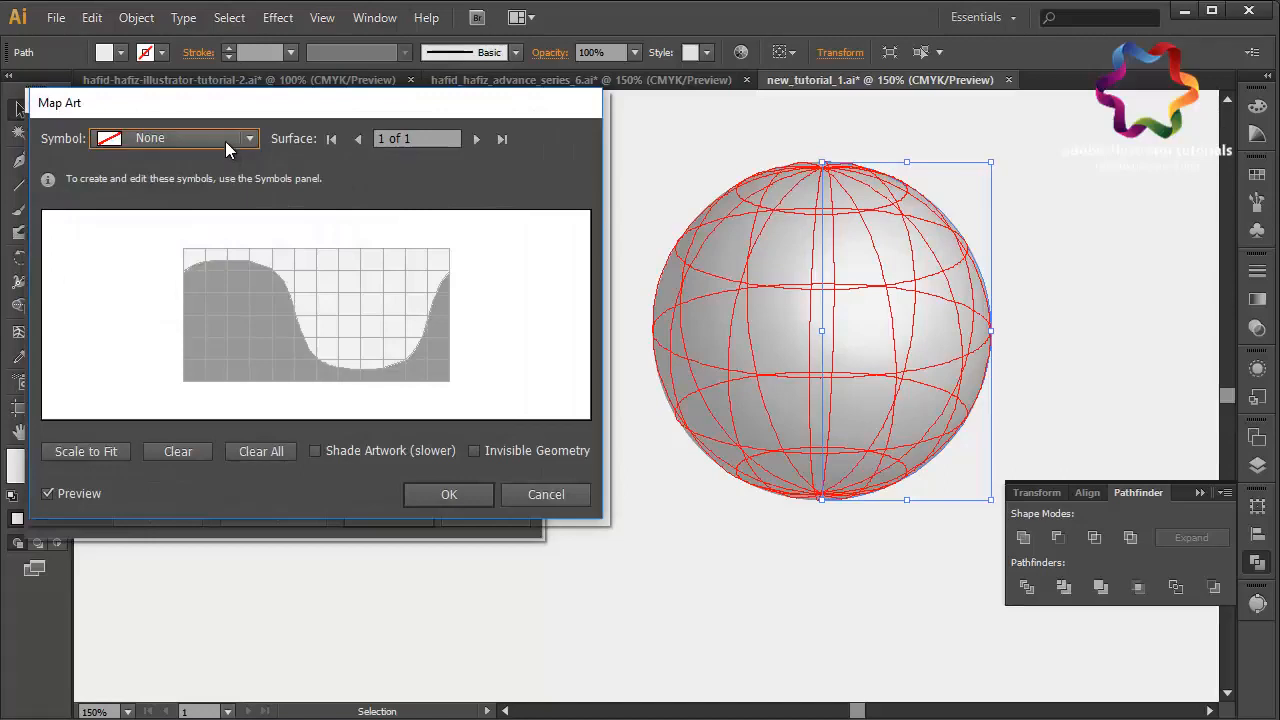
{"action": "left_click", "coordinate": [217, 140]}
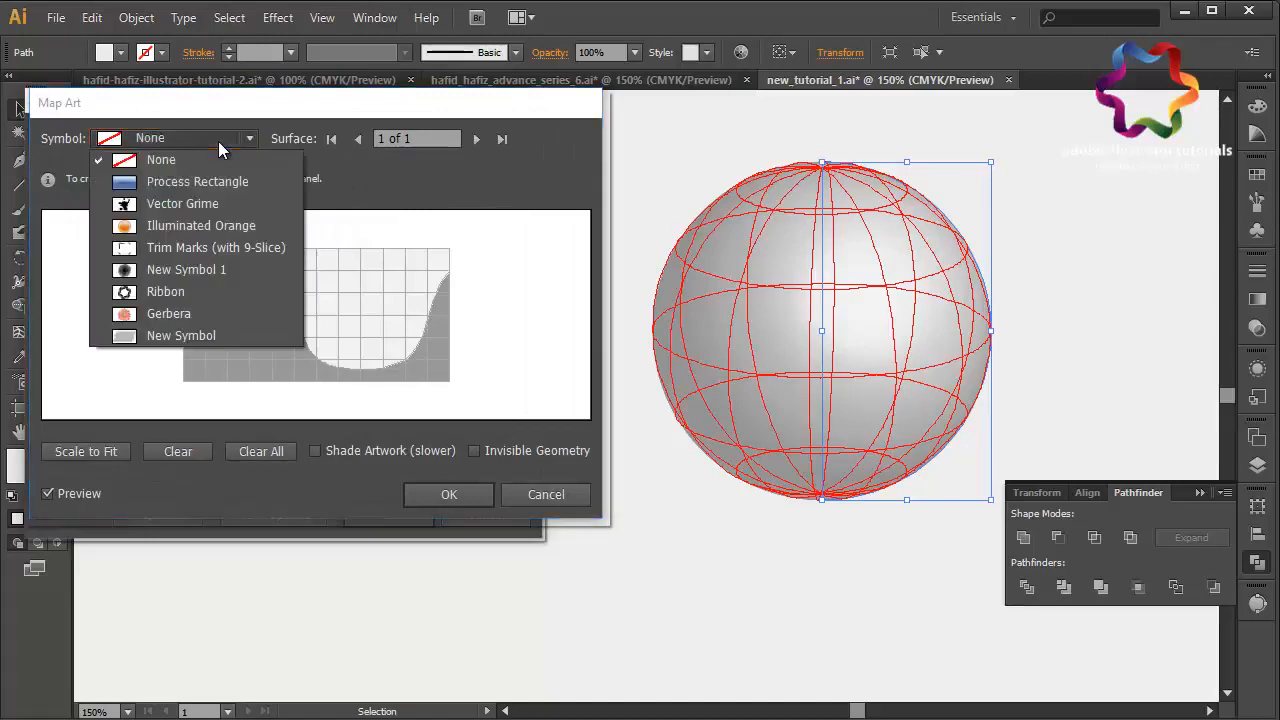
{"action": "left_click", "coordinate": [226, 270]}
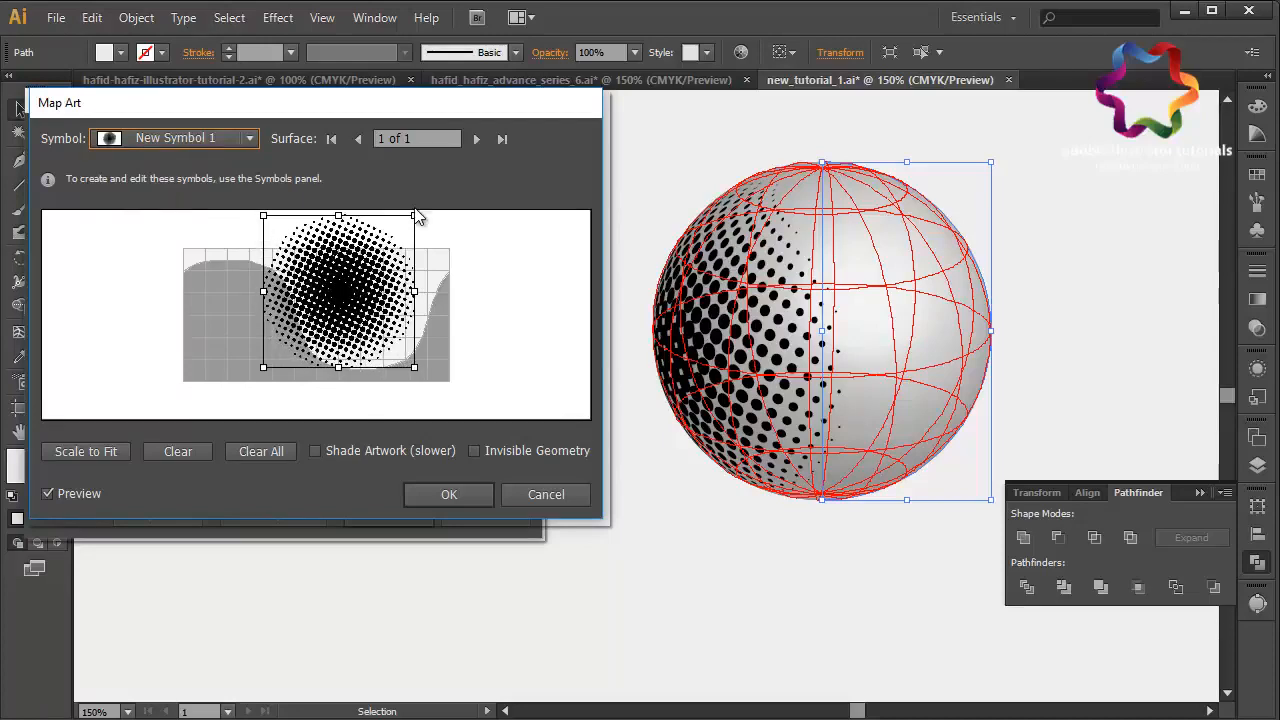
- Try to enlarge the halftone symbol and position it over the sphere's visible light area on the mapping grid
{"action": "mouse_move", "coordinate": [418, 216]}
{"action": "left_mouse_down"}
{"action": "mouse_move", "coordinate": [376, 285]}
{"action": "mouse_move", "coordinate": [407, 235]}
{"action": "left_mouse_up"}
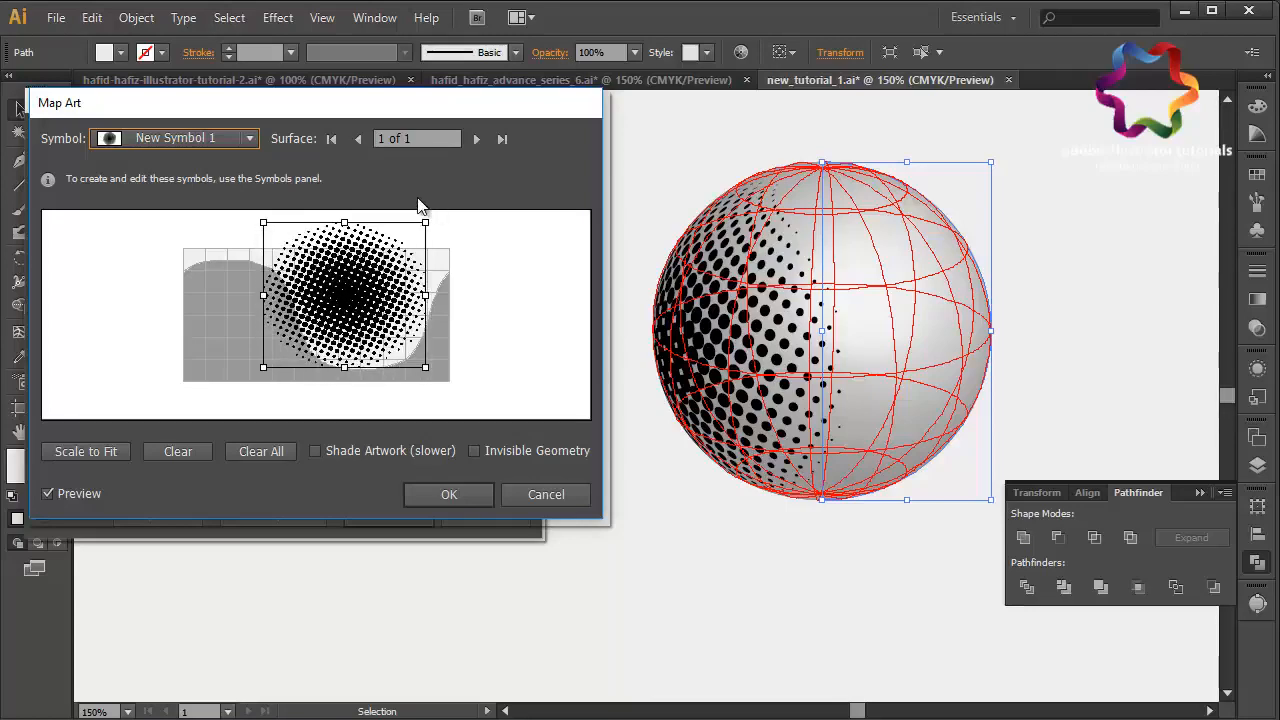
{"action": "left_click_drag", "start_coordinate": [429, 228], "coordinate": [420, 215]}
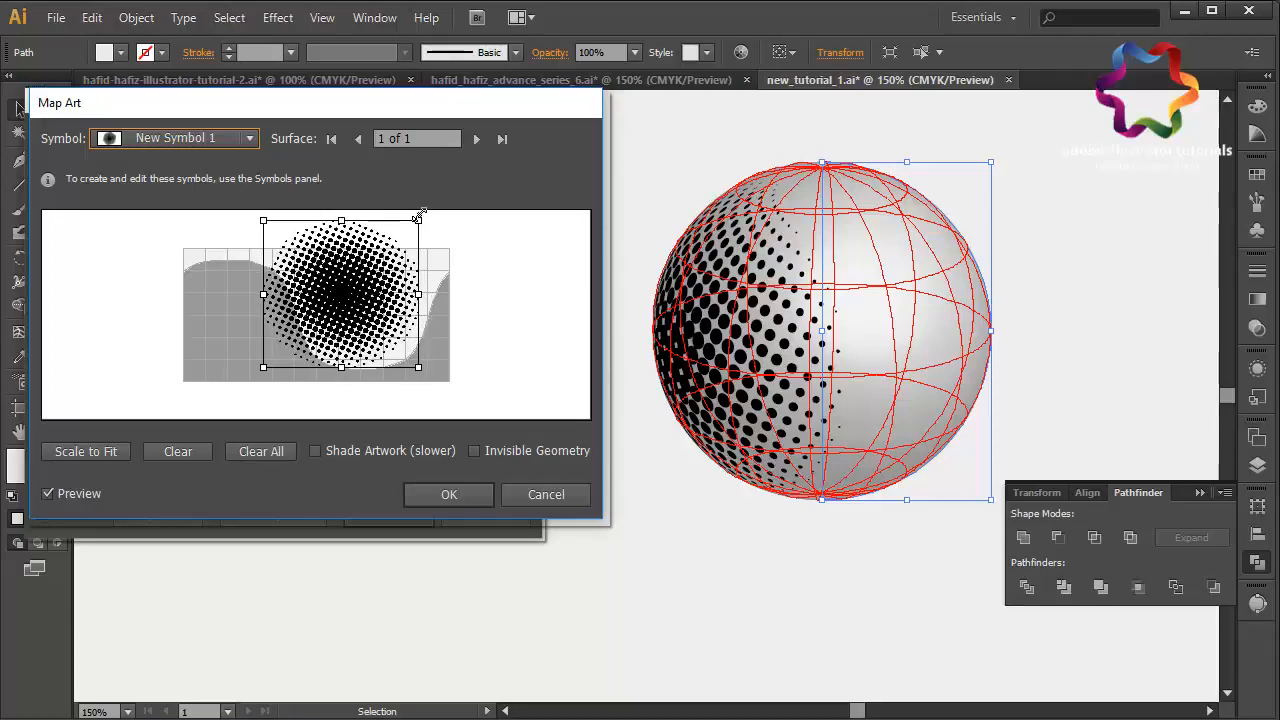
{"action": "left_click_drag", "start_coordinate": [372, 305], "coordinate": [430, 322]}
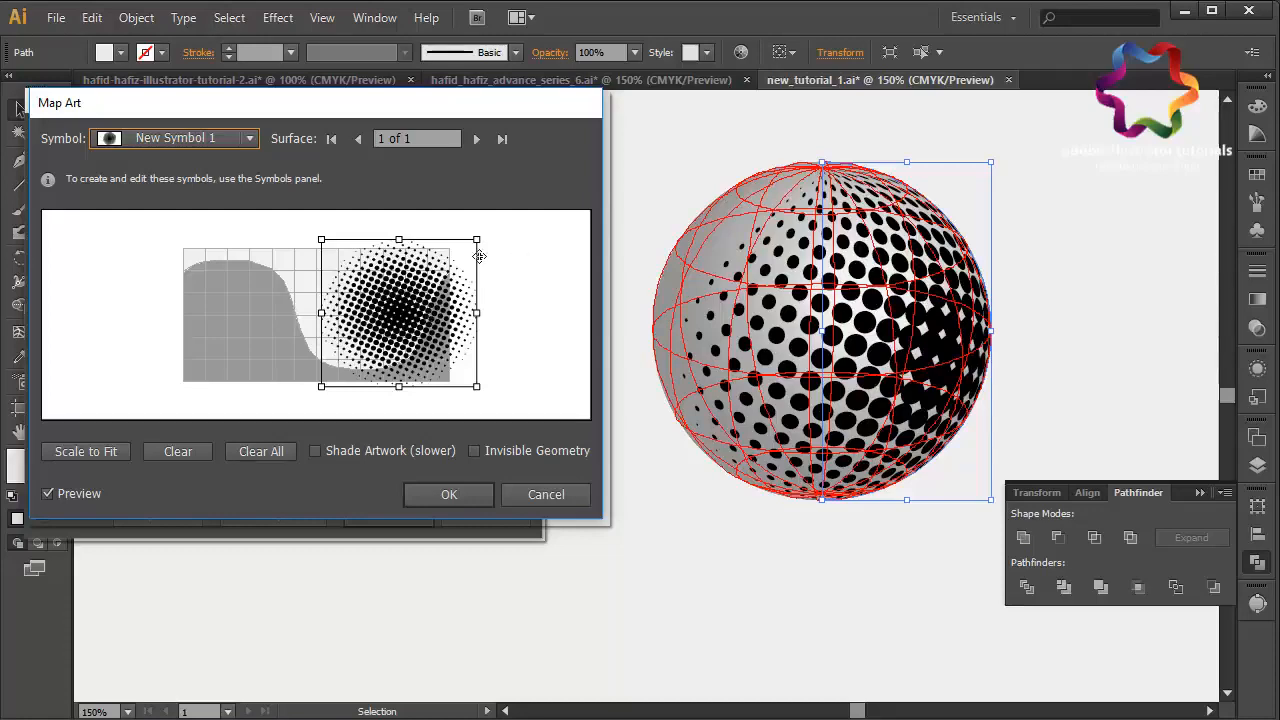
{"action": "left_click_drag", "start_coordinate": [478, 240], "coordinate": [457, 256]}
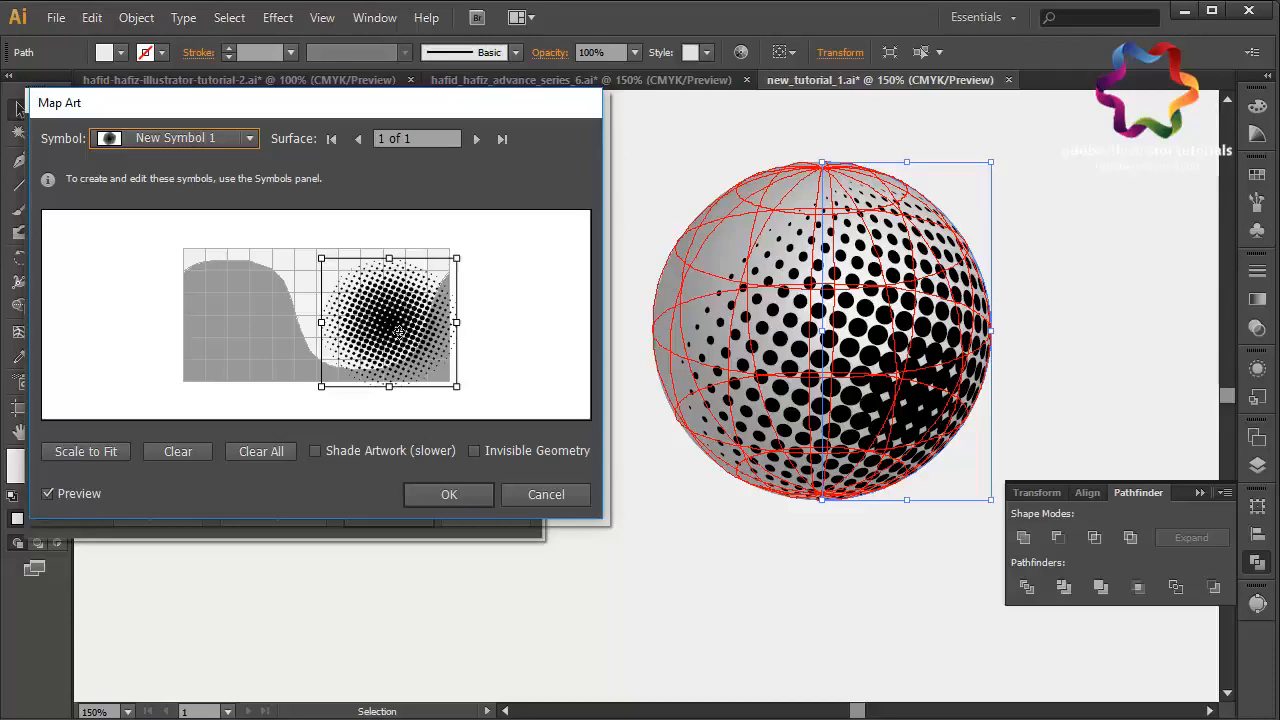
{"action": "left_click_drag", "start_coordinate": [398, 332], "coordinate": [383, 325]}
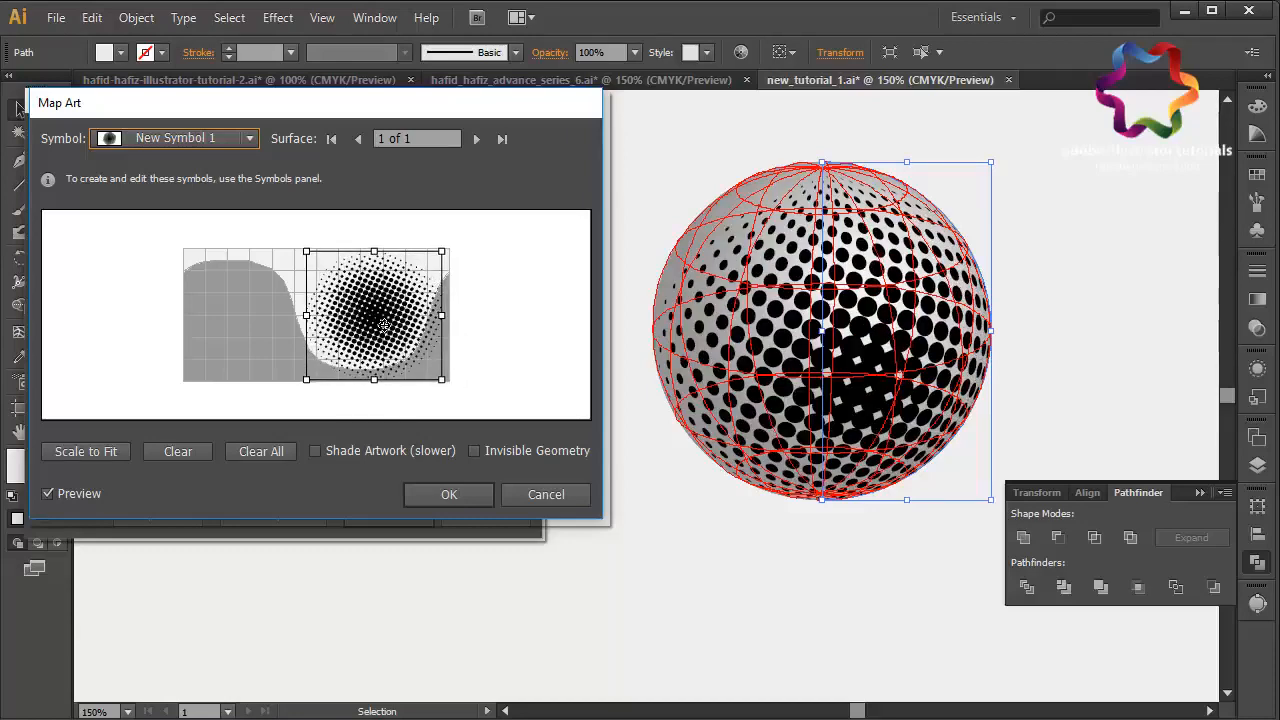
{"action": "left_click_drag", "start_coordinate": [383, 325], "coordinate": [413, 324]}
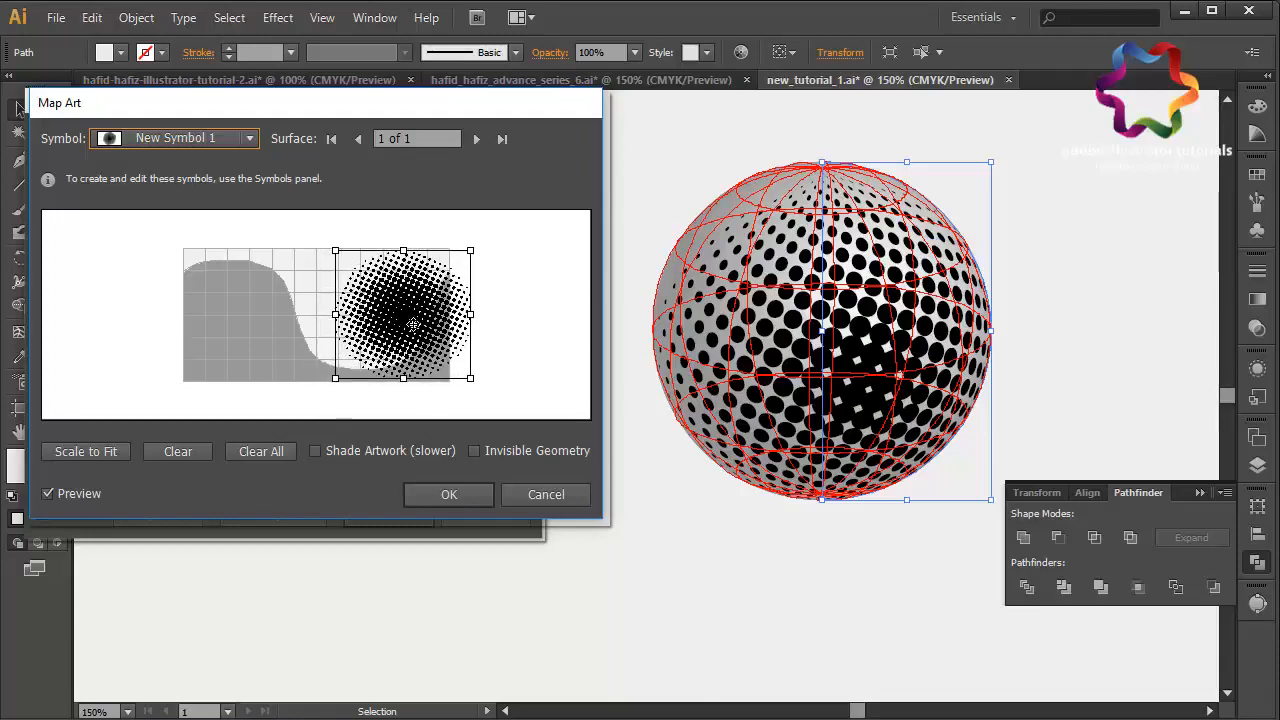
{"action": "key", "text": "Up"}
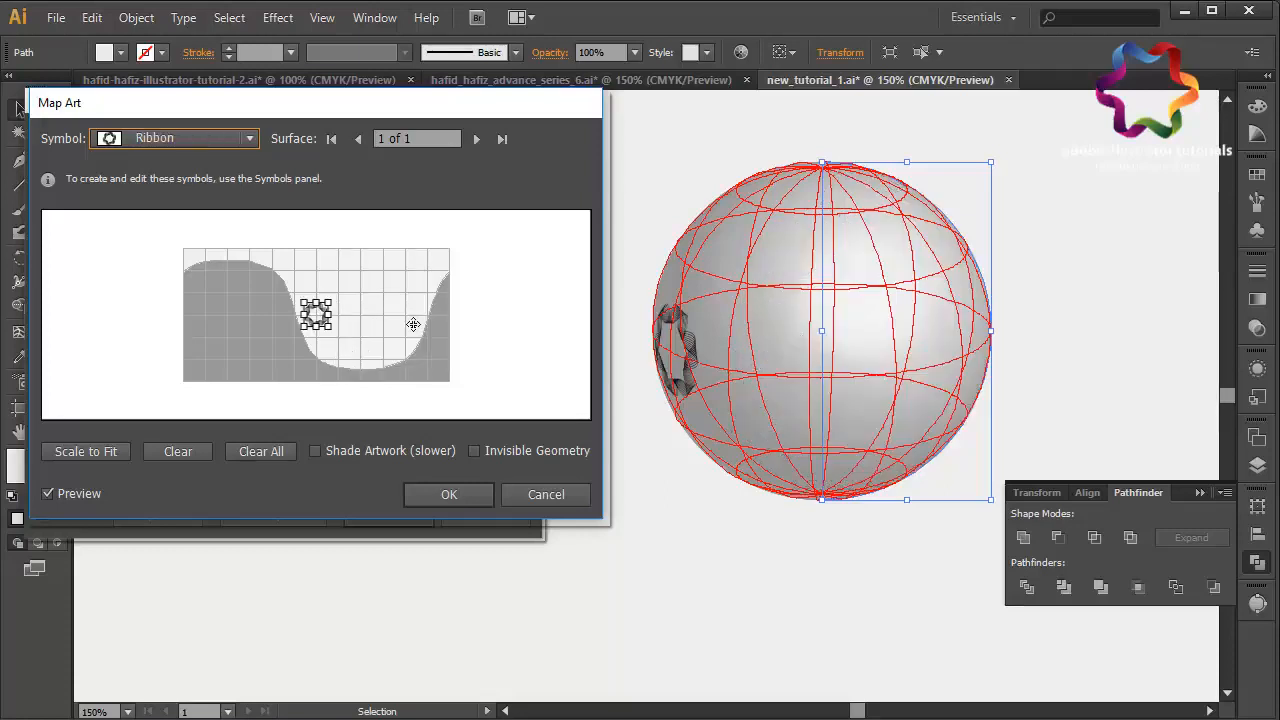
- Choose New Symbol 1 again as the mapped artwork and enlarge it proportionally to cover most of the sphere's visible area
{"action": "left_click", "coordinate": [235, 136]}
{"action": "left_click", "coordinate": [229, 290]}
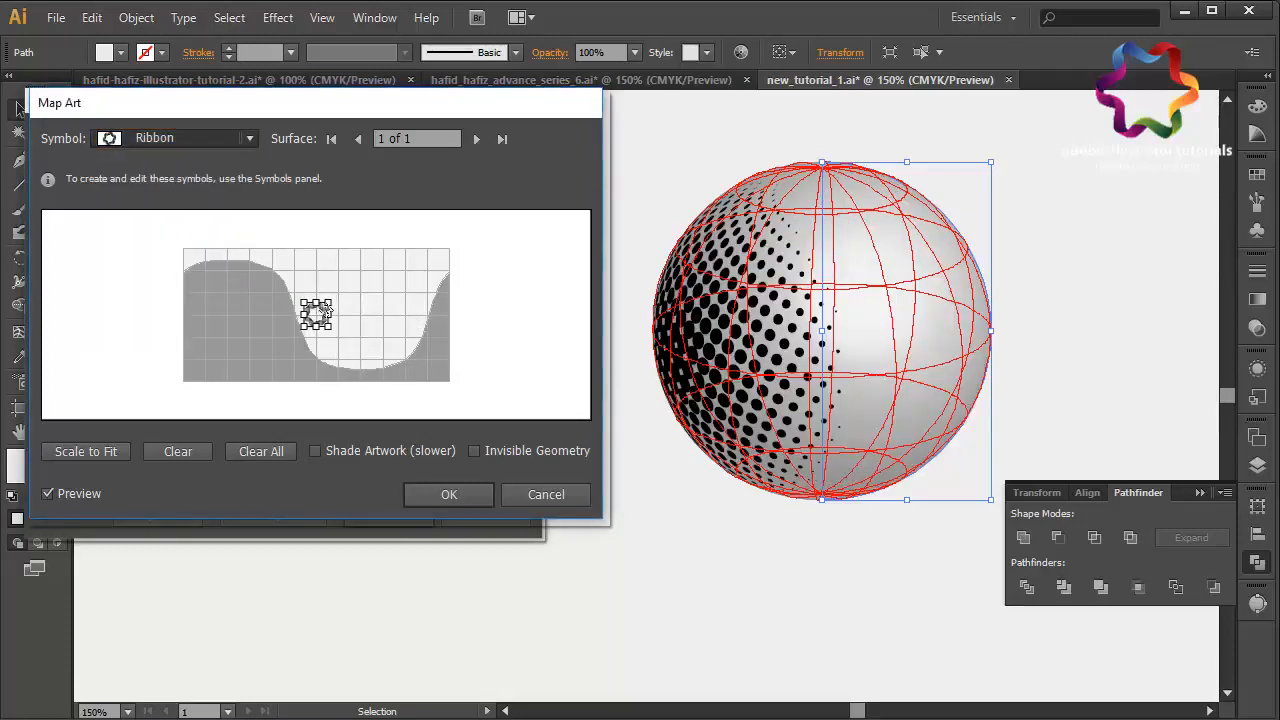
{"action": "key", "text": "Down"}
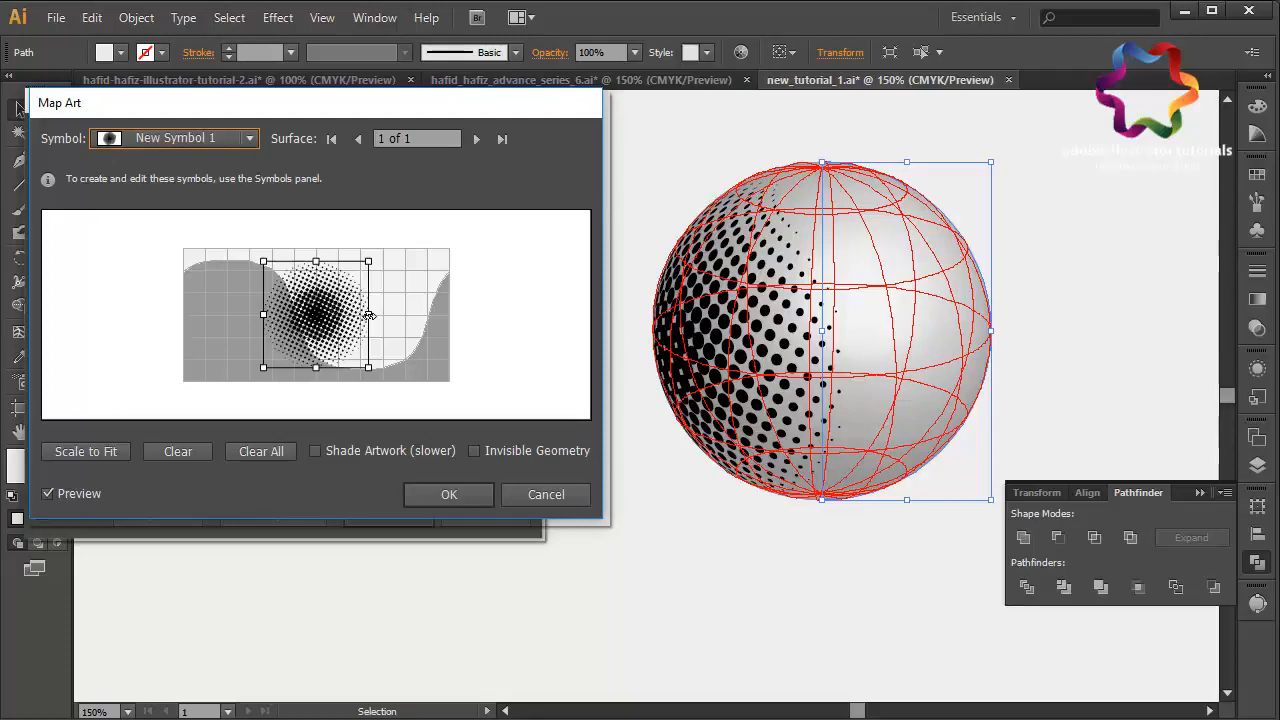
{"action": "left_click_drag", "start_coordinate": [369, 315], "coordinate": [401, 315]}
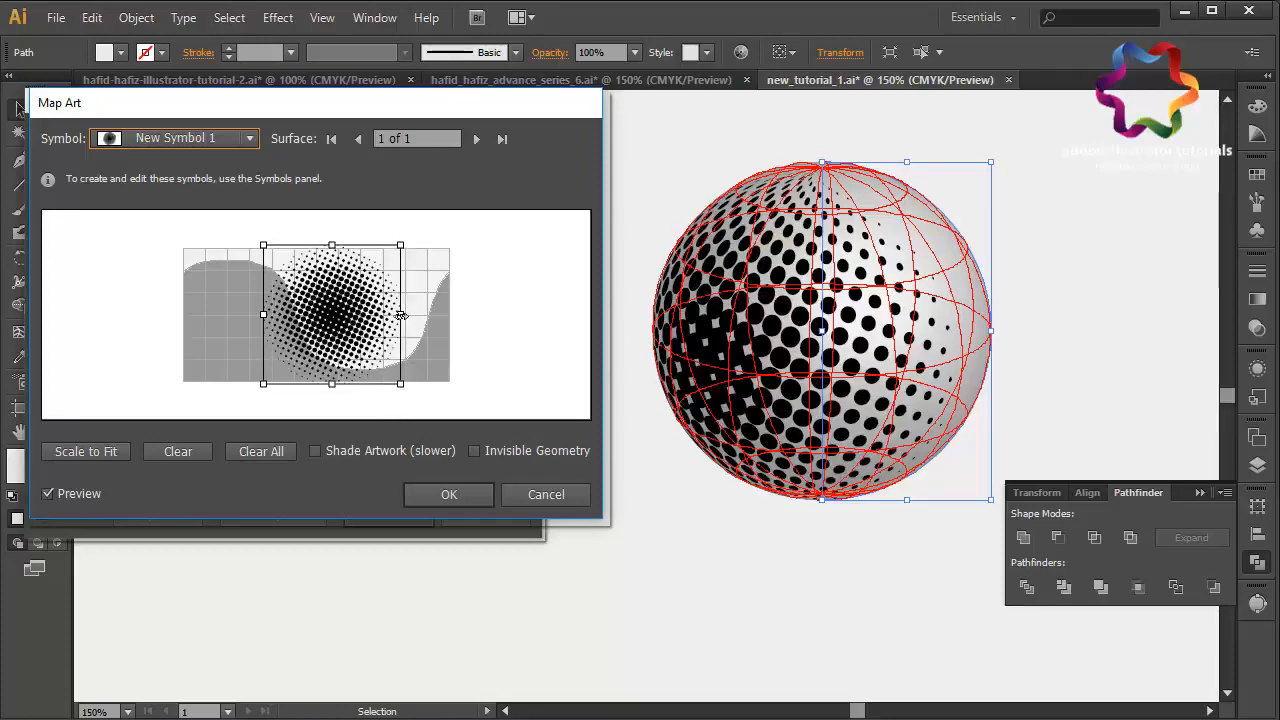
{"action": "left_click_drag", "start_coordinate": [401, 315], "coordinate": [431, 308]}
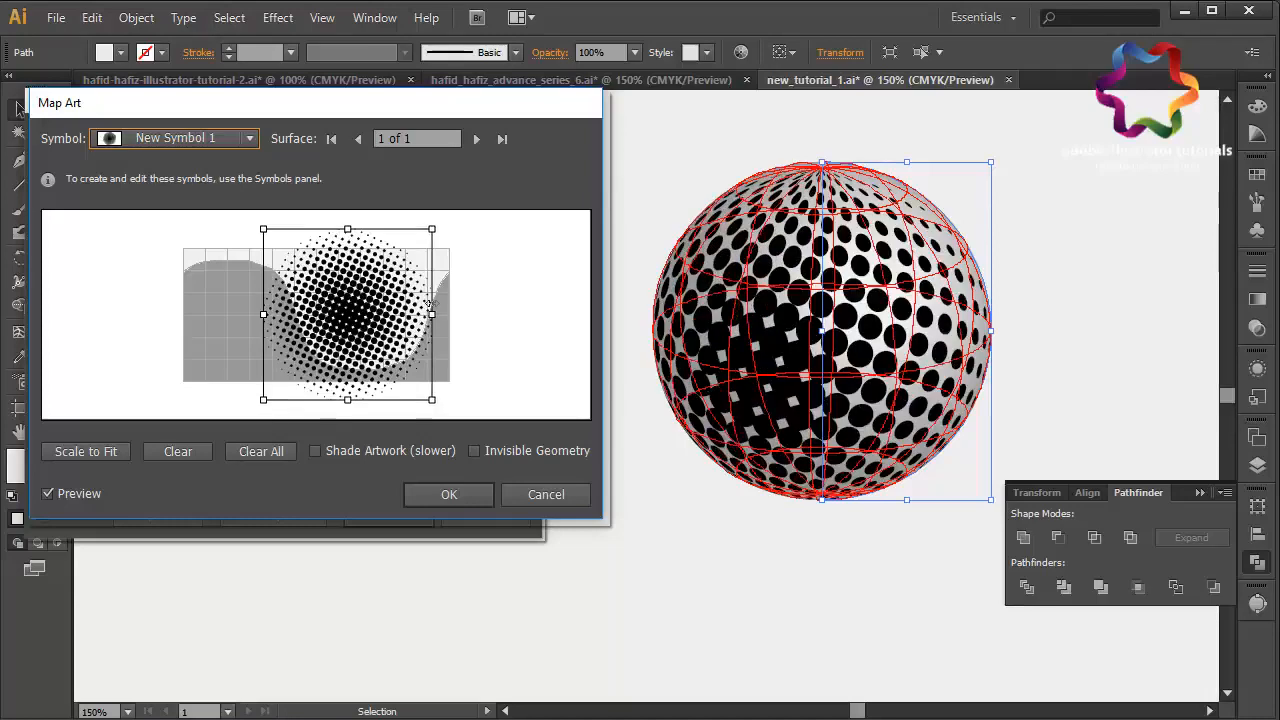
- Shift the mapped halftone symbol down and right so the densest dots sit on the sphere's lower right
{"action": "left_click_drag", "start_coordinate": [429, 304], "coordinate": [418, 309]}
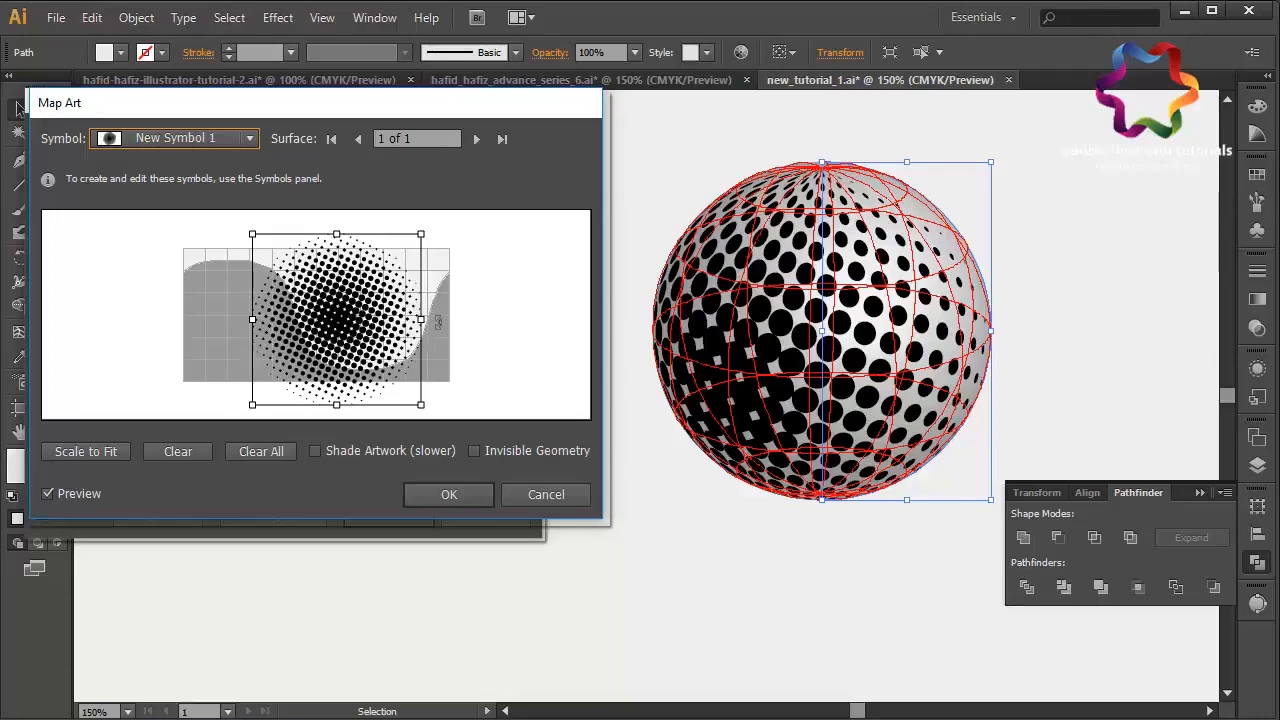
{"action": "left_click_drag", "start_coordinate": [412, 314], "coordinate": [400, 350]}
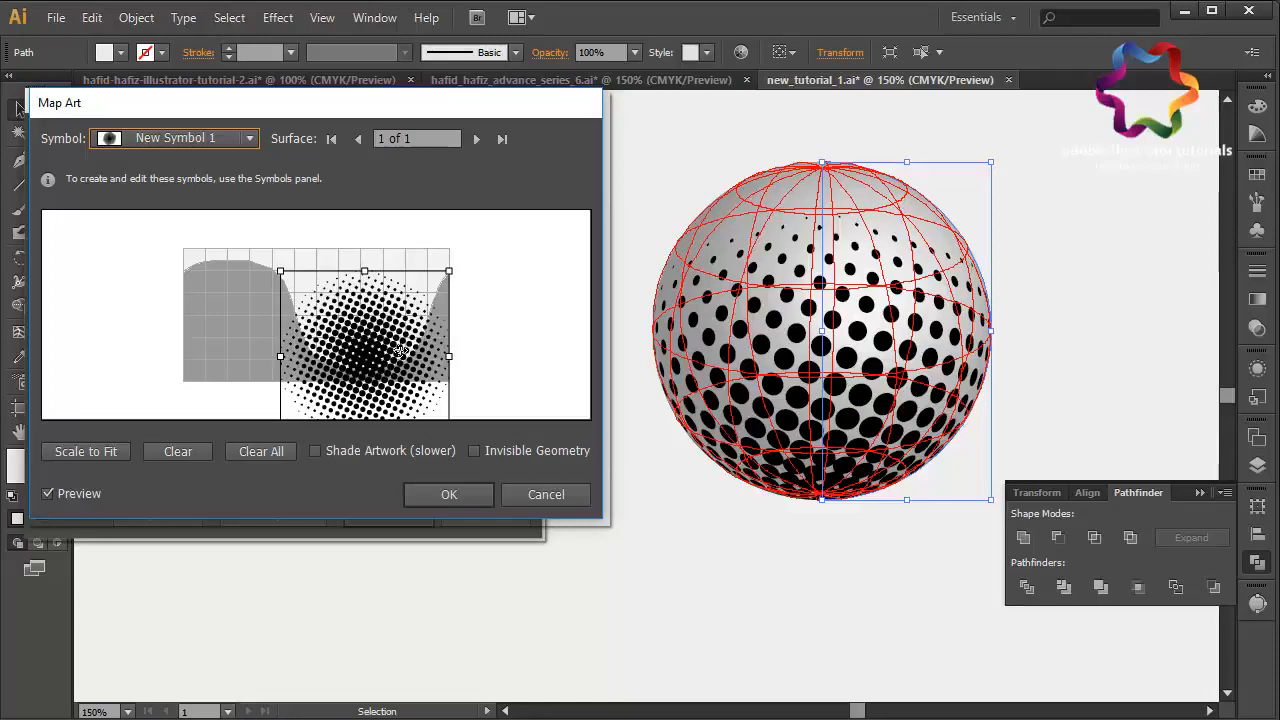
{"action": "left_click_drag", "start_coordinate": [400, 350], "coordinate": [398, 343]}
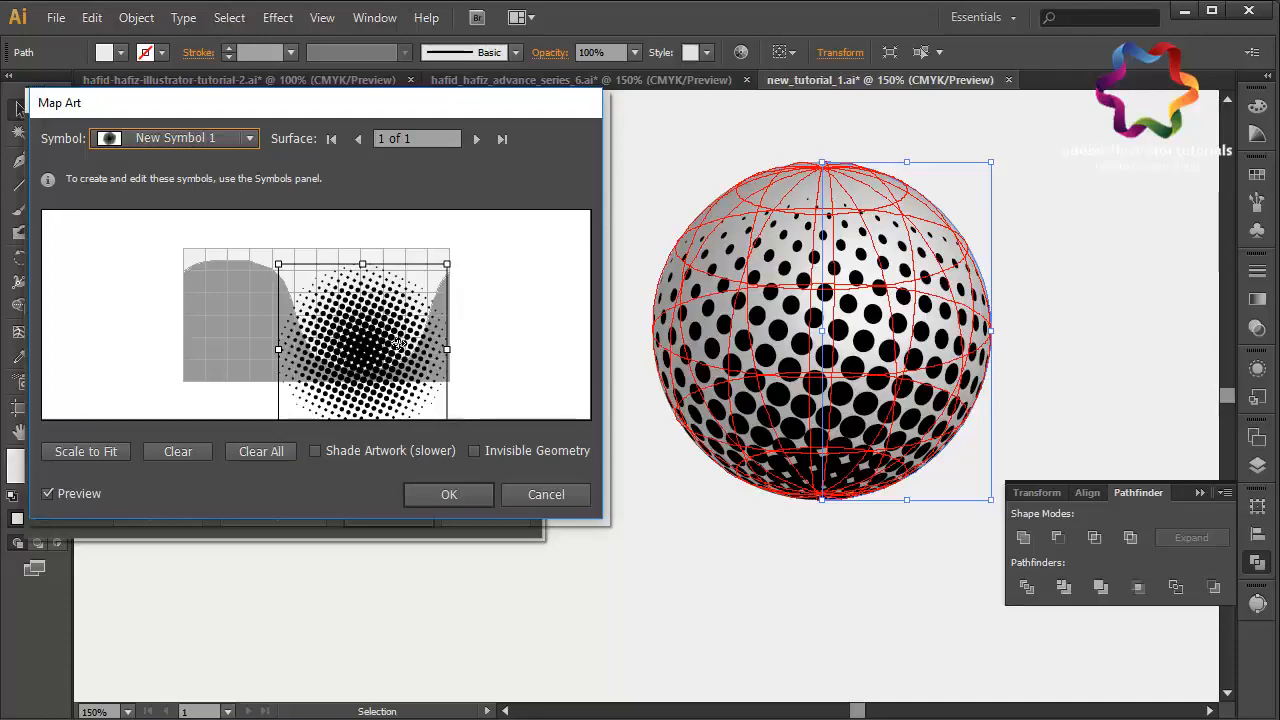
{"action": "left_click_drag", "start_coordinate": [398, 343], "coordinate": [414, 340]}
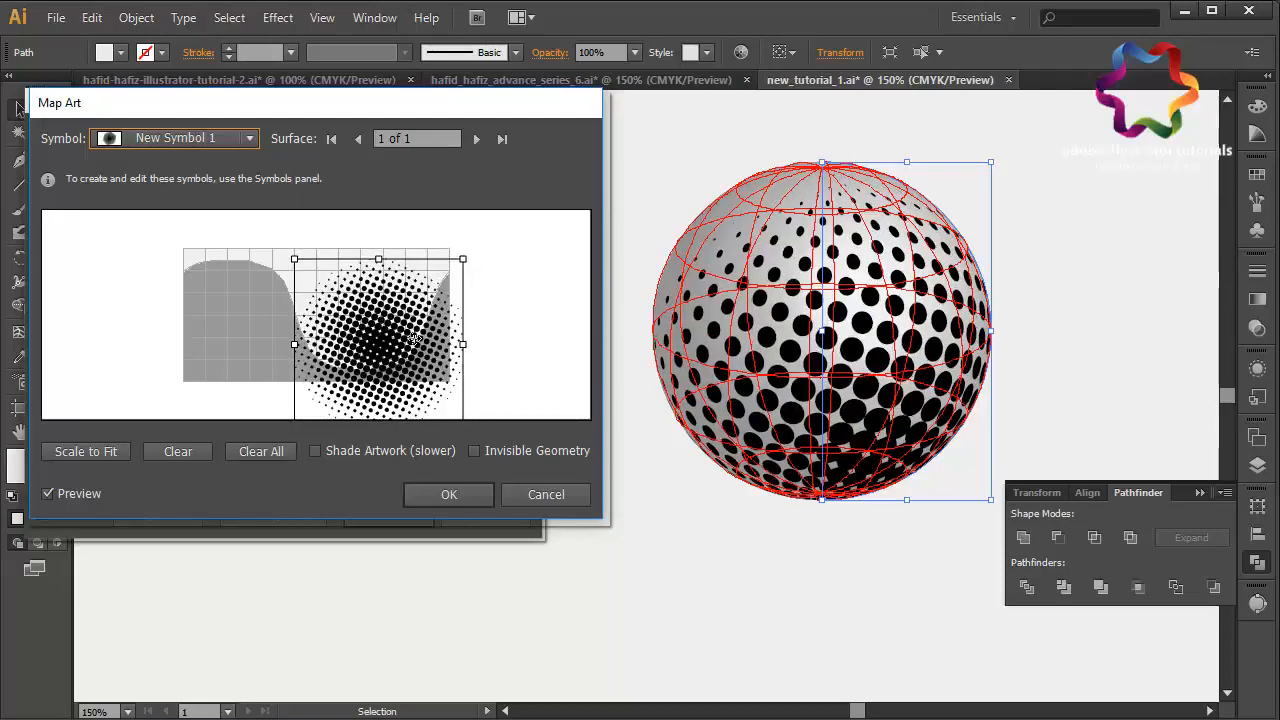
- Turn on Invisible Geometry for the mapped art and apply the 3D Revolve effect
{"action": "left_click", "coordinate": [472, 452]}
{"action": "left_click", "coordinate": [461, 493]}
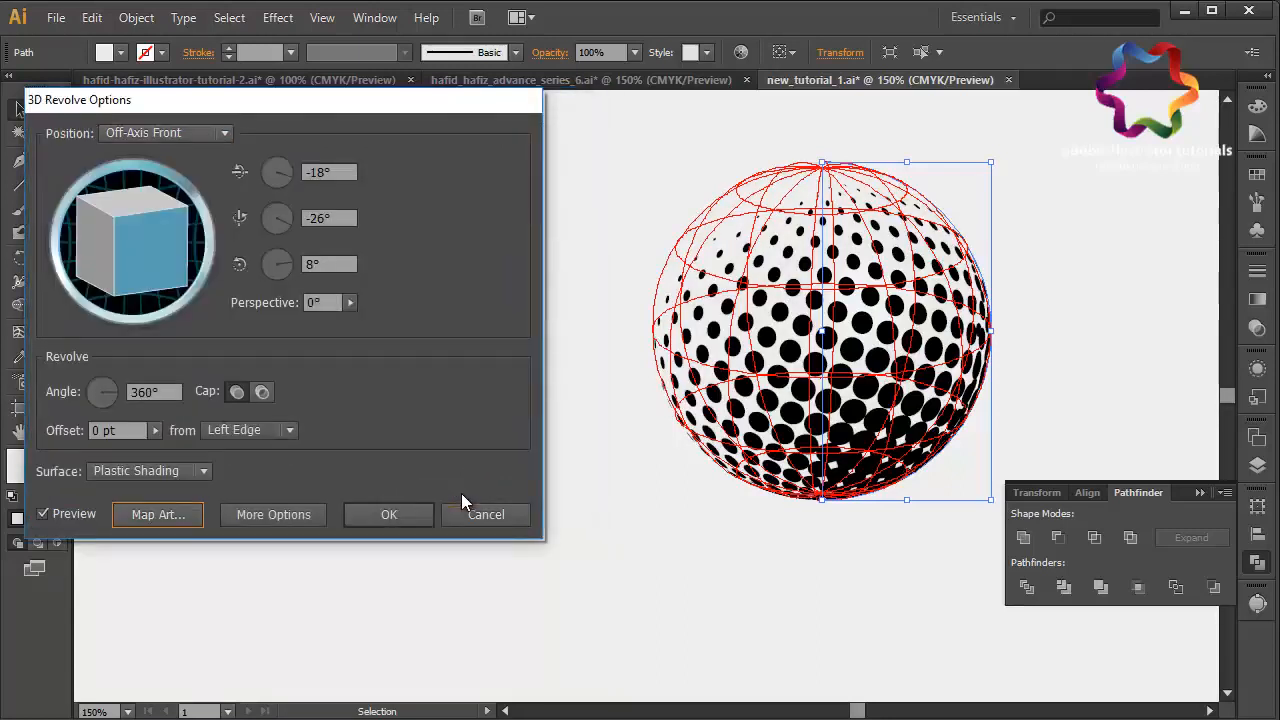
{"action": "left_click", "coordinate": [390, 515]}
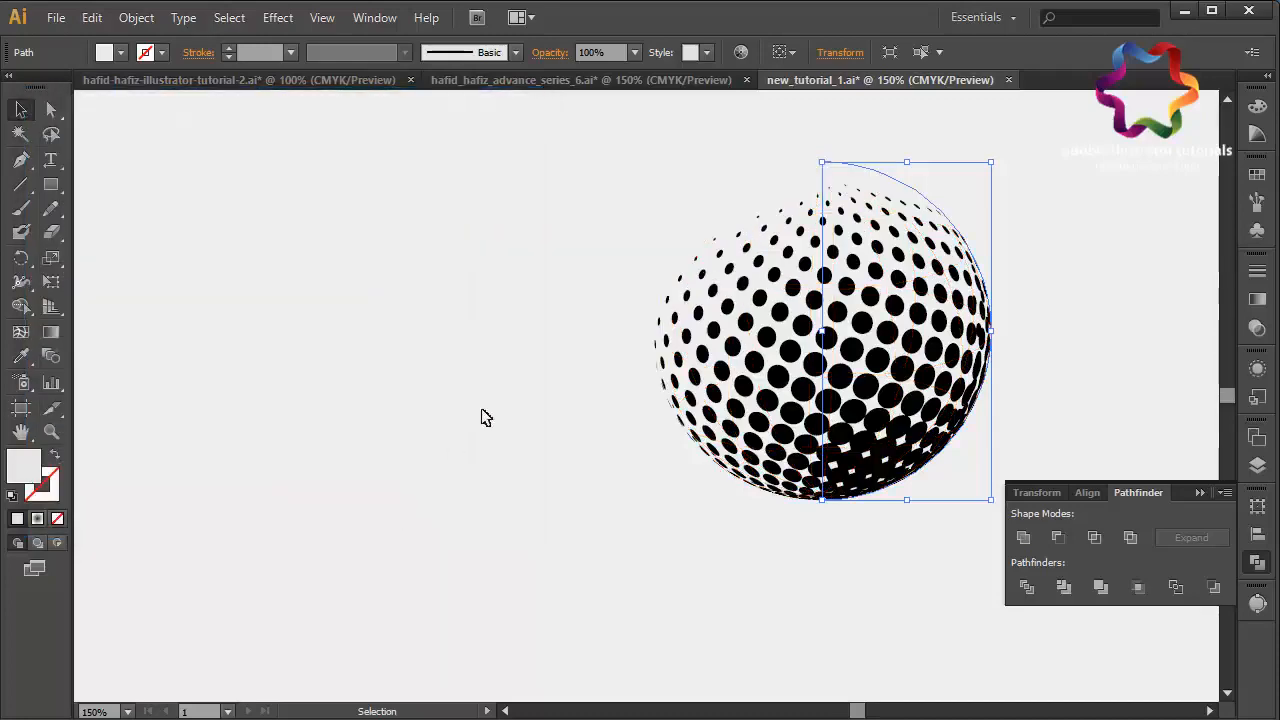
- Expand the appearance of the dotted sphere and ungroup it down to its separate clip groups
{"action": "left_click", "coordinate": [136, 17]}
{"action": "left_click", "coordinate": [197, 253]}
{"action": "right_click", "coordinate": [196, 250]}
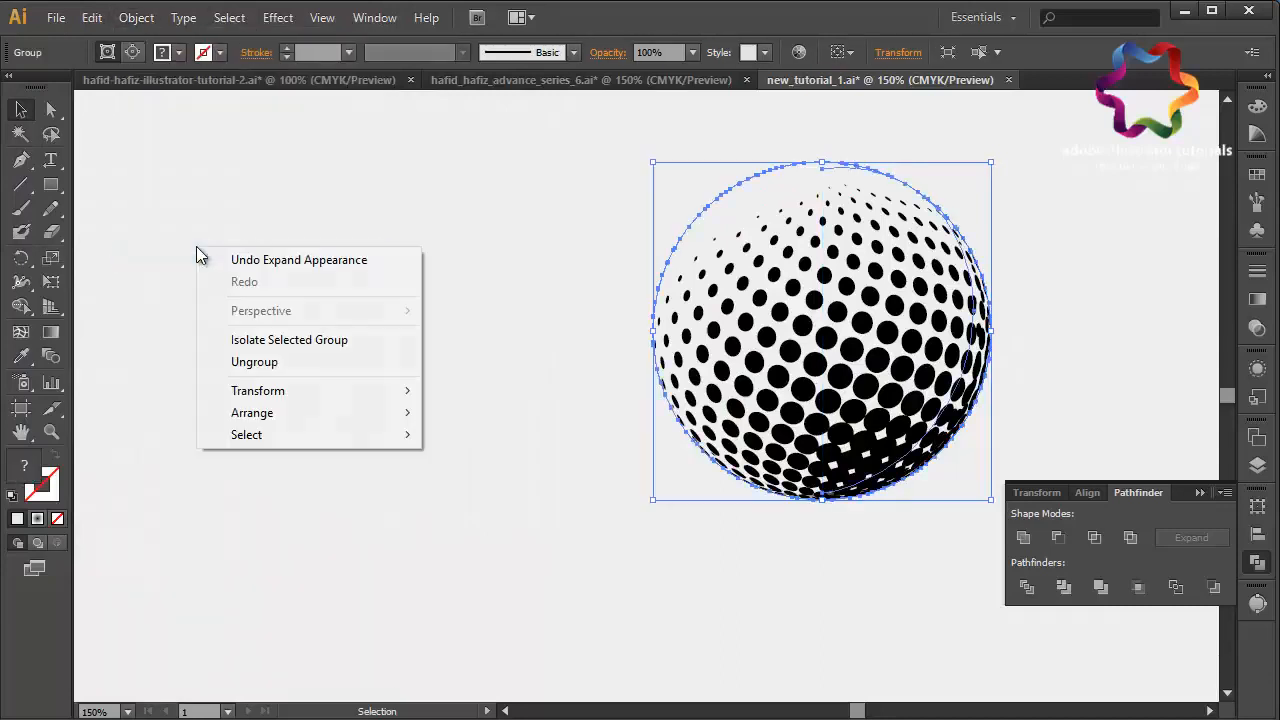
{"action": "left_click", "coordinate": [267, 358]}
{"action": "right_click", "coordinate": [270, 360]}
{"action": "left_click", "coordinate": [350, 474]}
- Try to remove the sphere's unneeded outline, then undo the deletion
{"action": "right_click", "coordinate": [351, 476]}
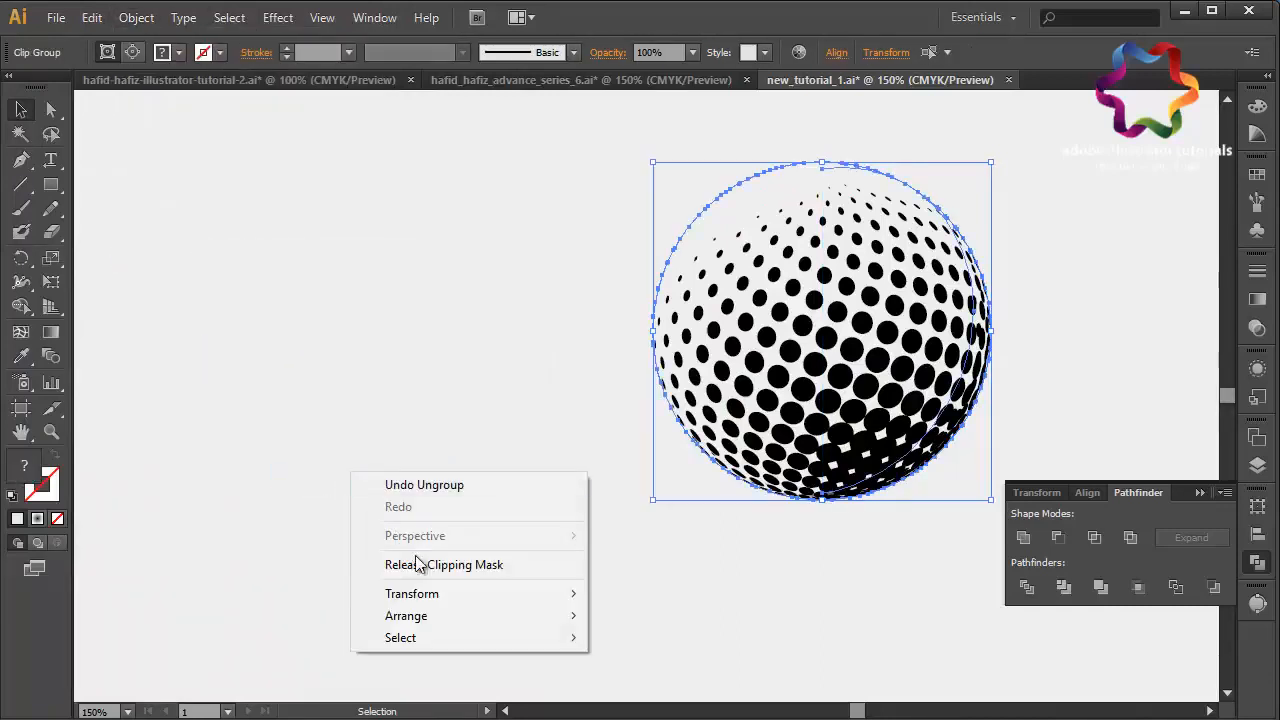
{"action": "left_click", "coordinate": [417, 563]}
{"action": "left_click", "coordinate": [563, 203]}
{"action": "left_click_drag", "start_coordinate": [705, 130], "coordinate": [752, 206]}
{"action": "key", "text": "Delete"}
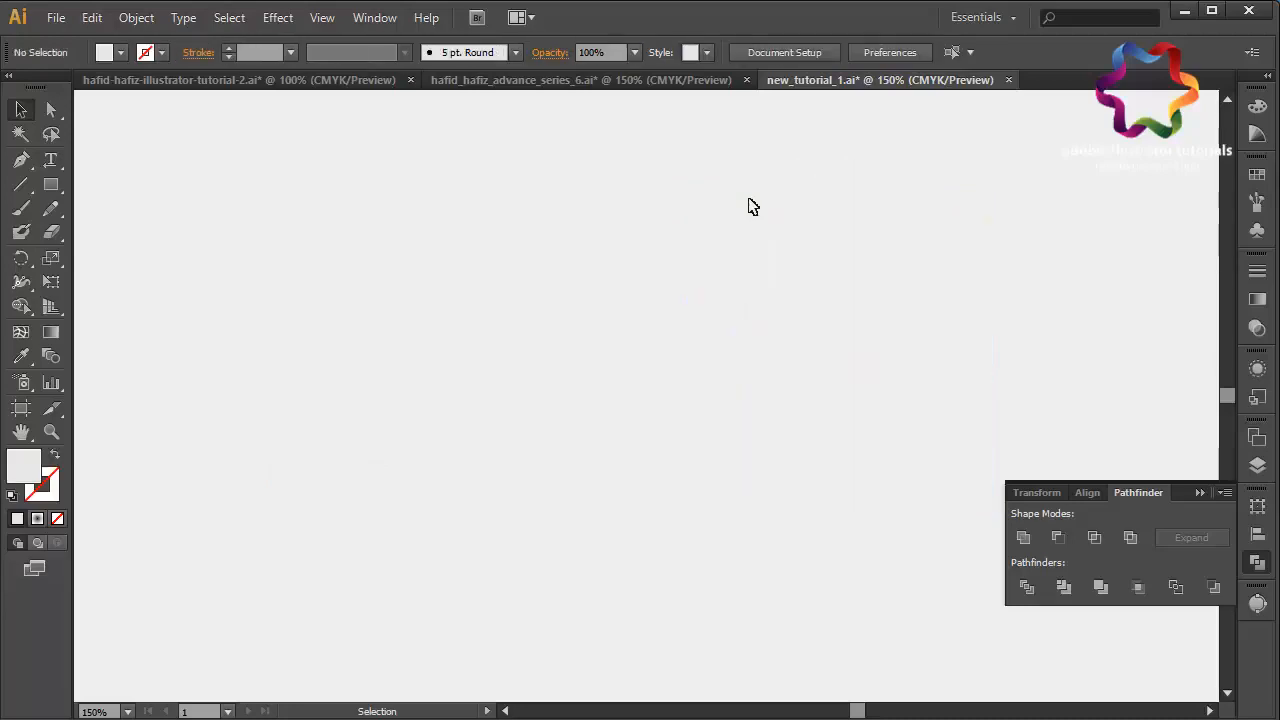
{"action": "left_click", "coordinate": [91, 17]}
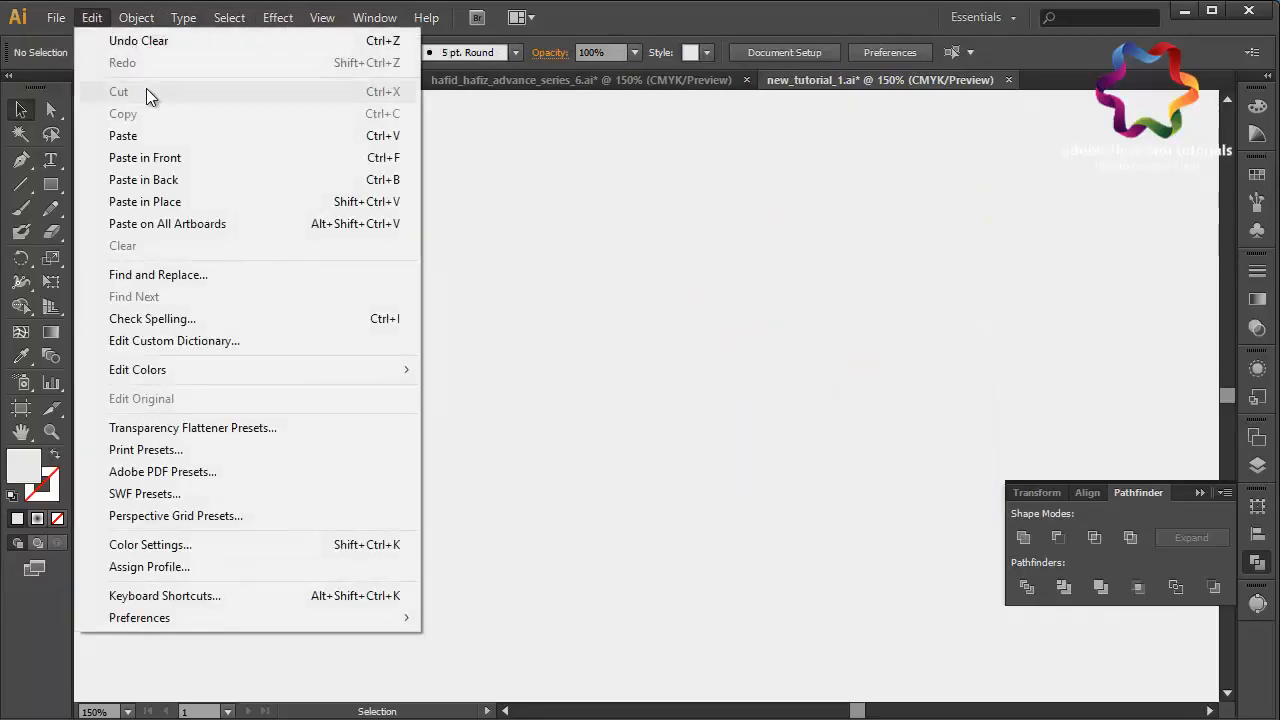
{"action": "left_click", "coordinate": [128, 42]}
- Move the sphere's front-side dots to the empty area on the left and delete the back-side dots left behind
{"action": "right_click", "coordinate": [777, 371]}
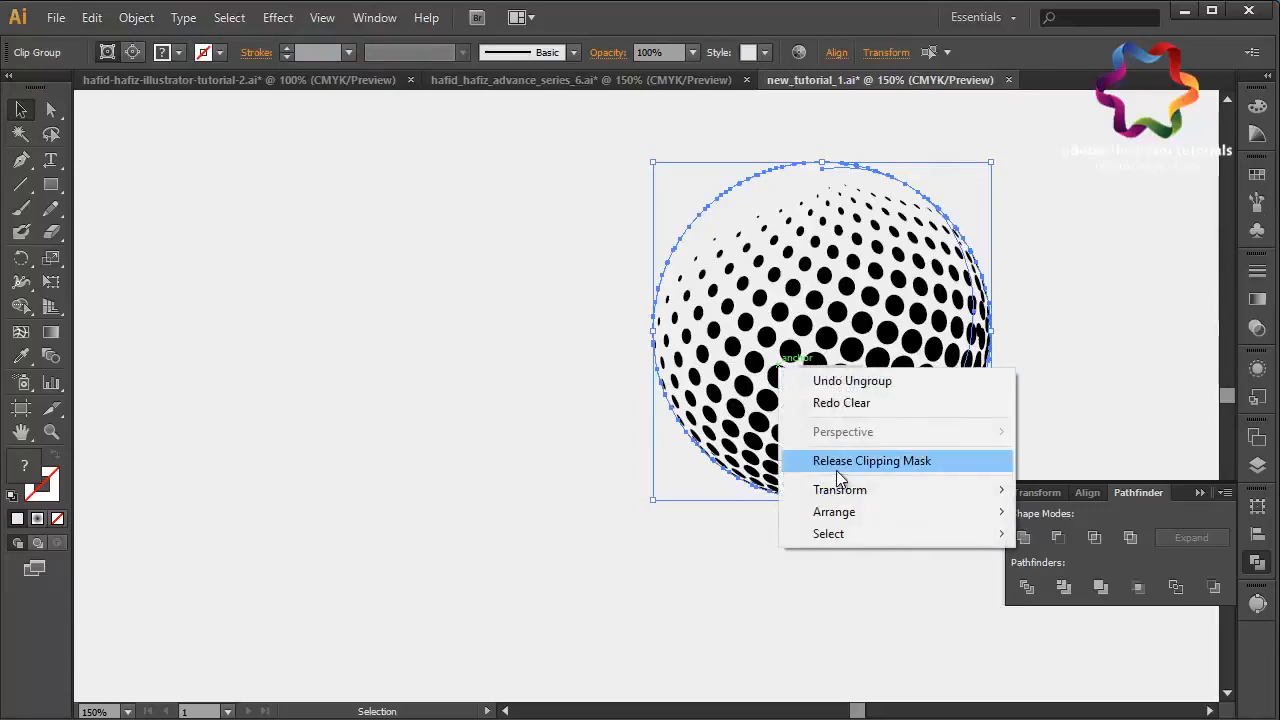
{"action": "left_click", "coordinate": [800, 462]}
{"action": "left_click", "coordinate": [903, 337]}
{"action": "right_click", "coordinate": [902, 340]}
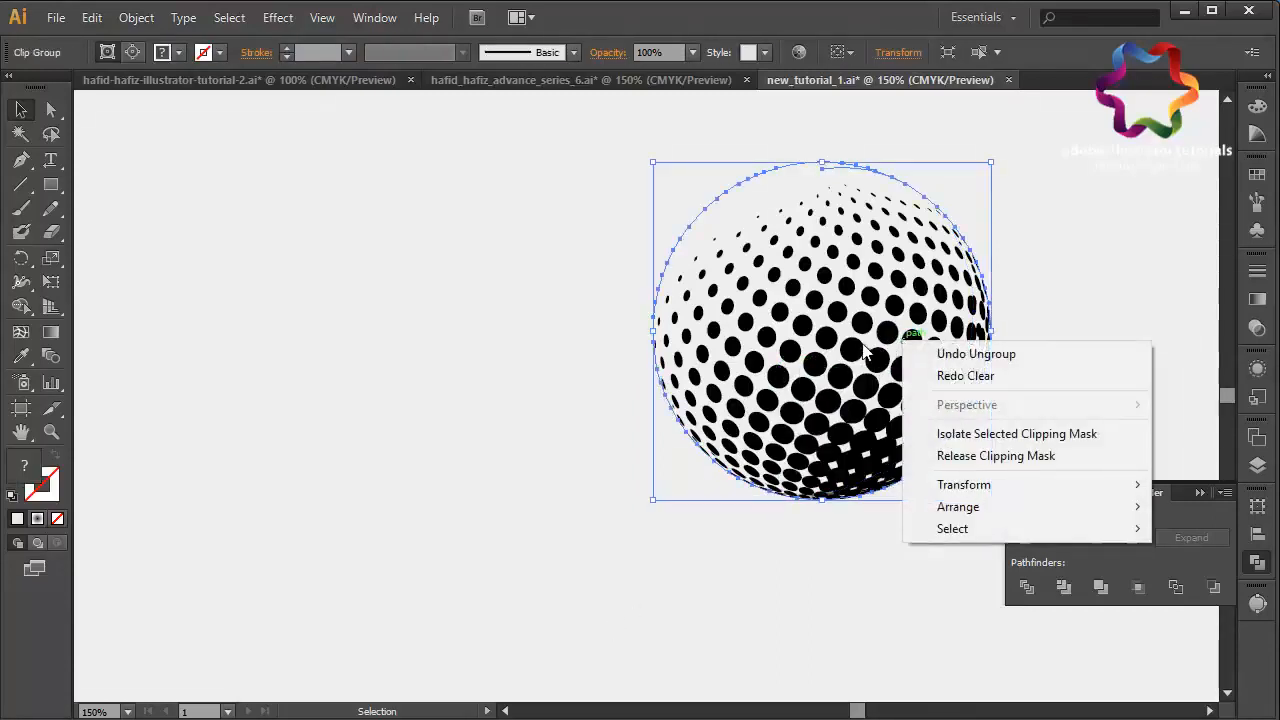
{"action": "left_click", "coordinate": [855, 348]}
{"action": "left_click_drag", "start_coordinate": [855, 348], "coordinate": [399, 374]}
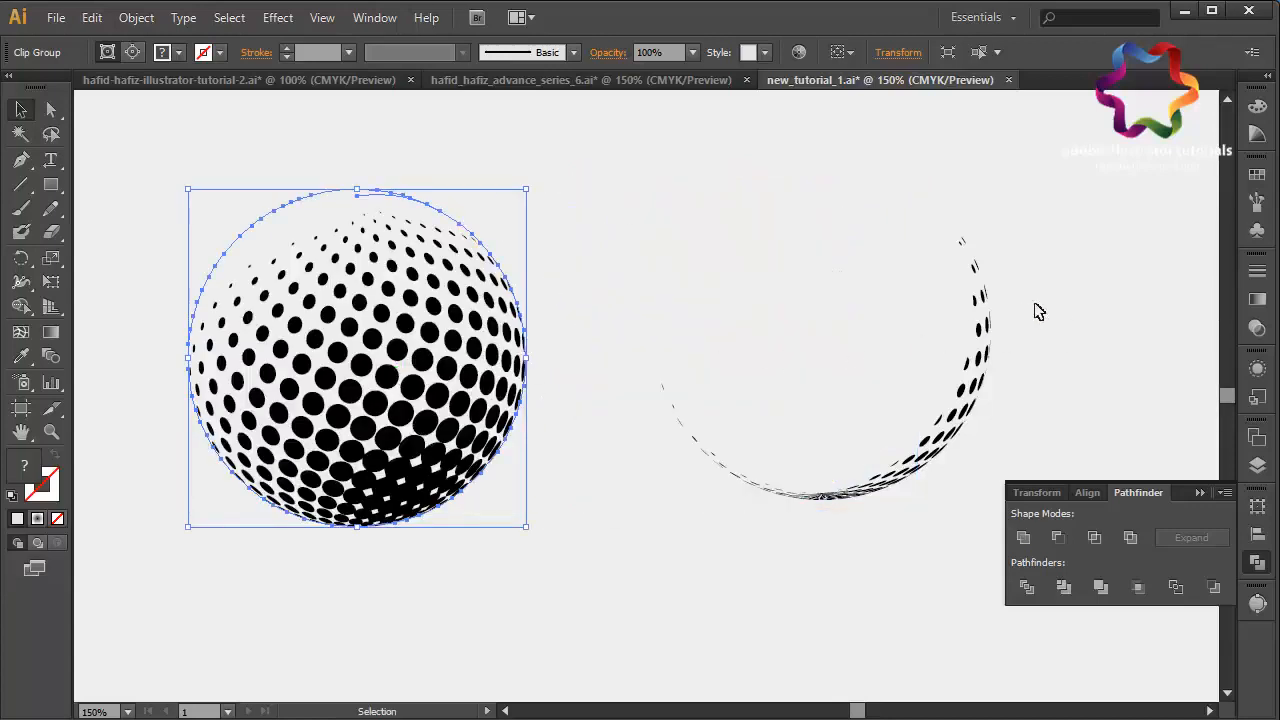
{"action": "left_click_drag", "start_coordinate": [960, 360], "coordinate": [594, 603]}
{"action": "key", "text": "Delete"}
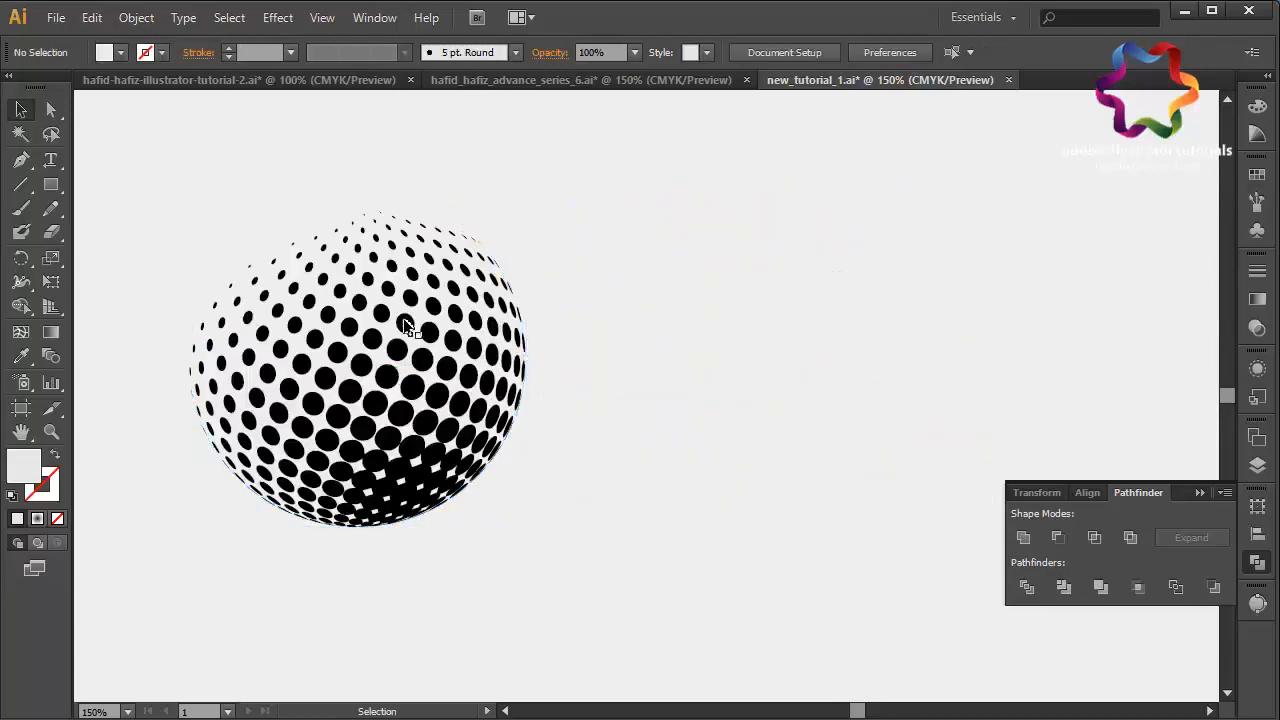
- Release the clipping mask of the front-side dots and delete the empty circular outline
{"action": "left_click", "coordinate": [390, 312]}
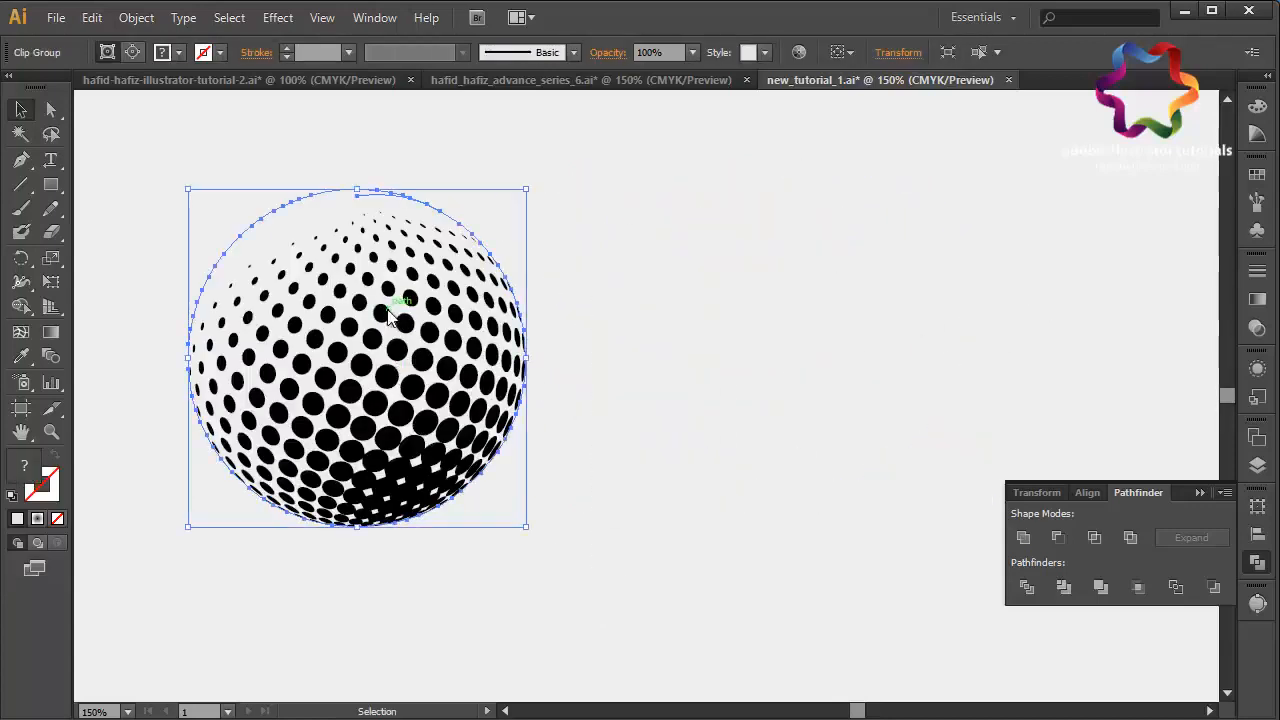
{"action": "right_click", "coordinate": [389, 311]}
{"action": "left_click", "coordinate": [463, 425]}
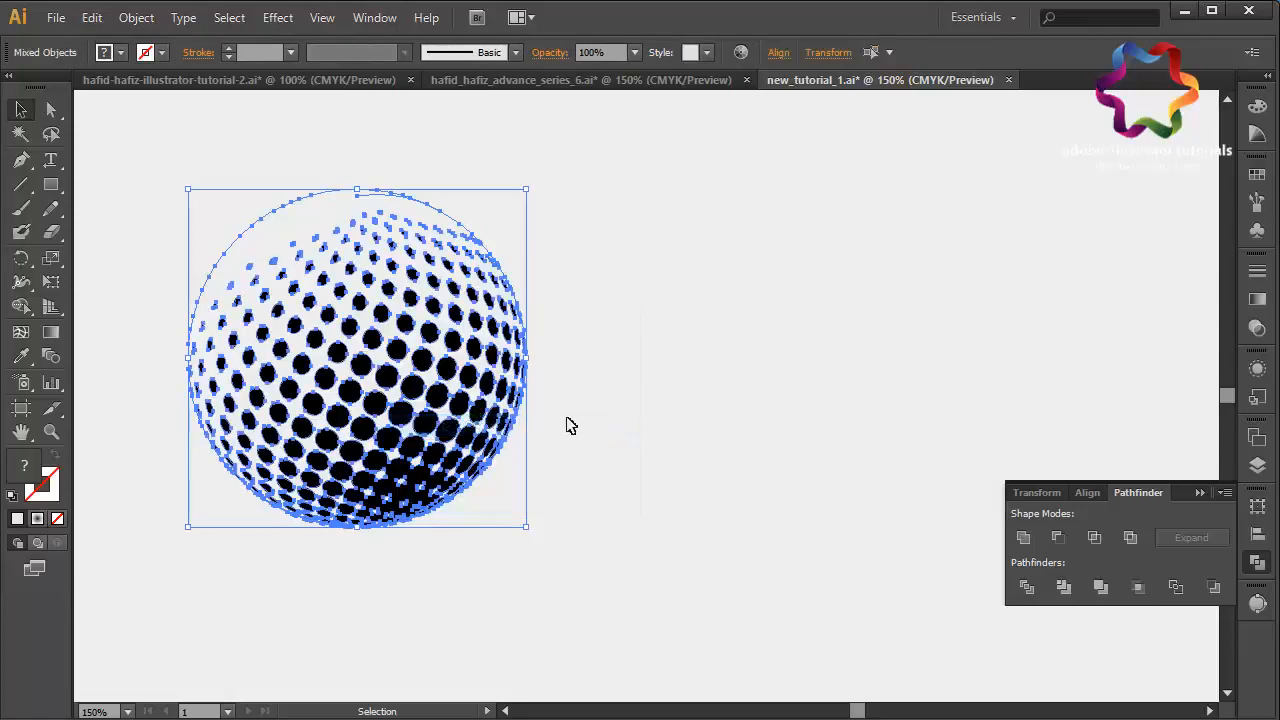
{"action": "left_click", "coordinate": [450, 366], "text": "shift"}
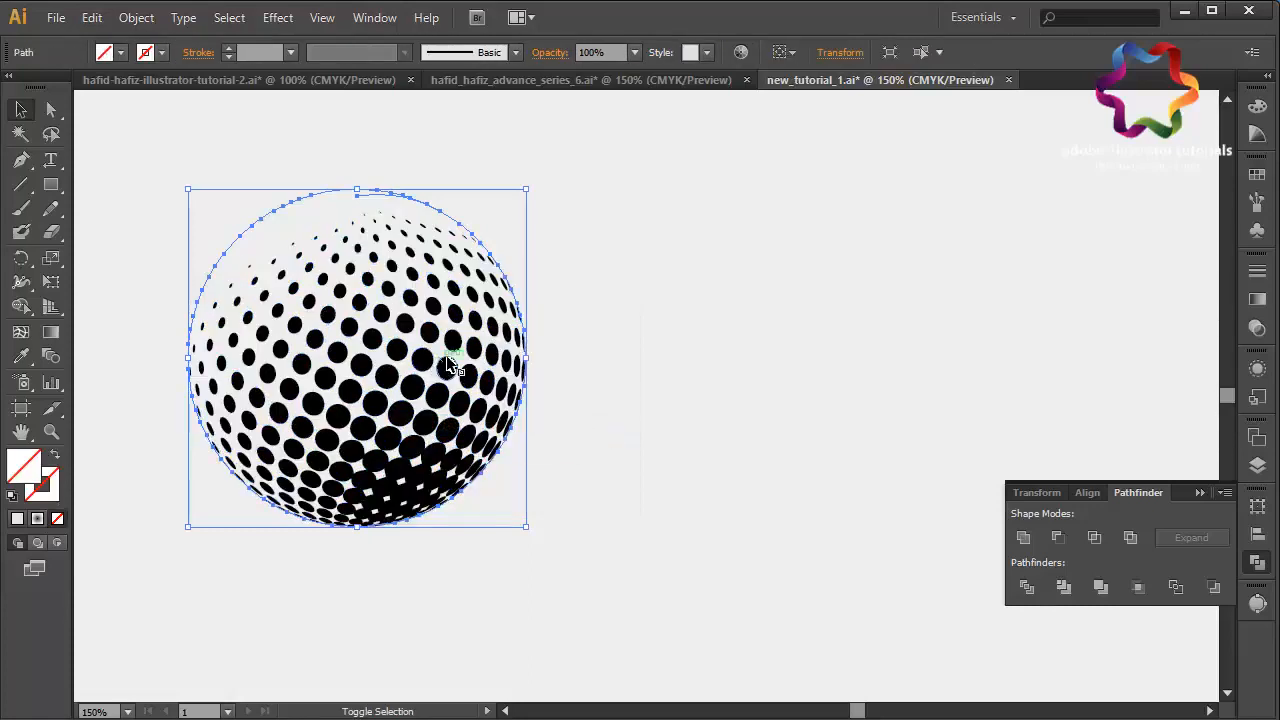
{"action": "key", "text": "Delete"}
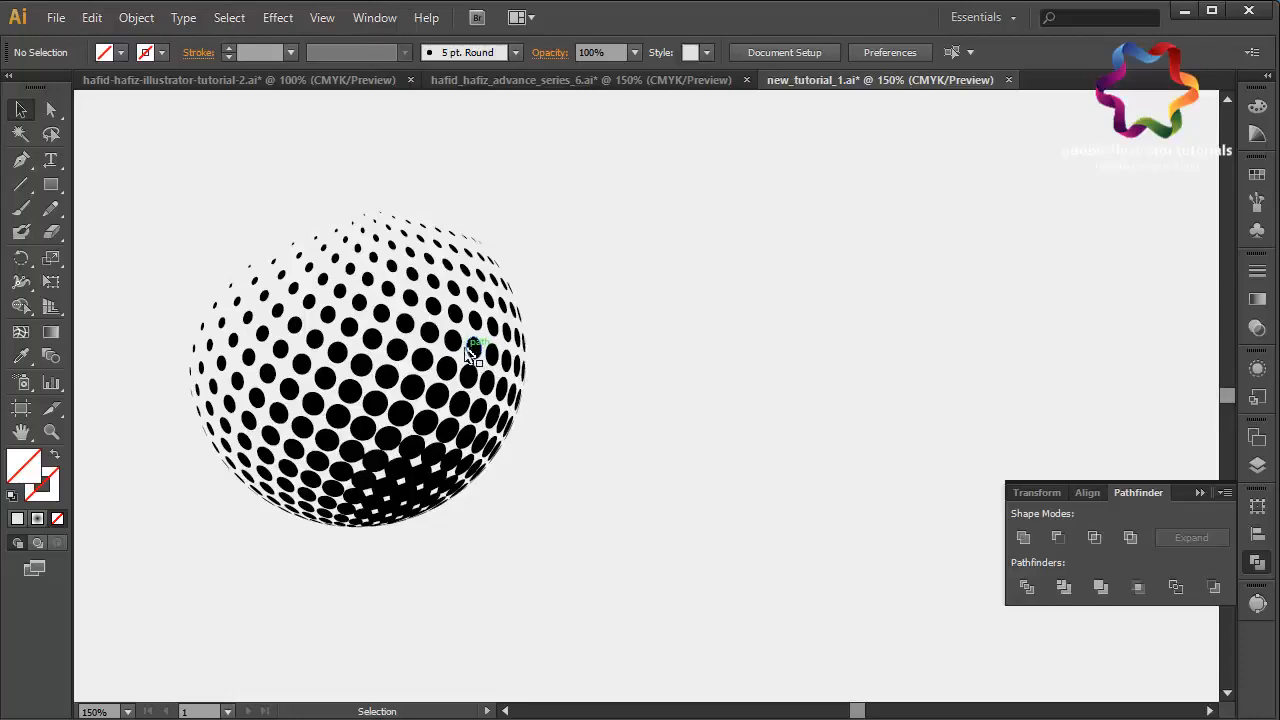
- Move the dotted sphere to the right toward the middle of the canvas and ungroup its dots
{"action": "left_click_drag", "start_coordinate": [471, 357], "coordinate": [634, 356]}
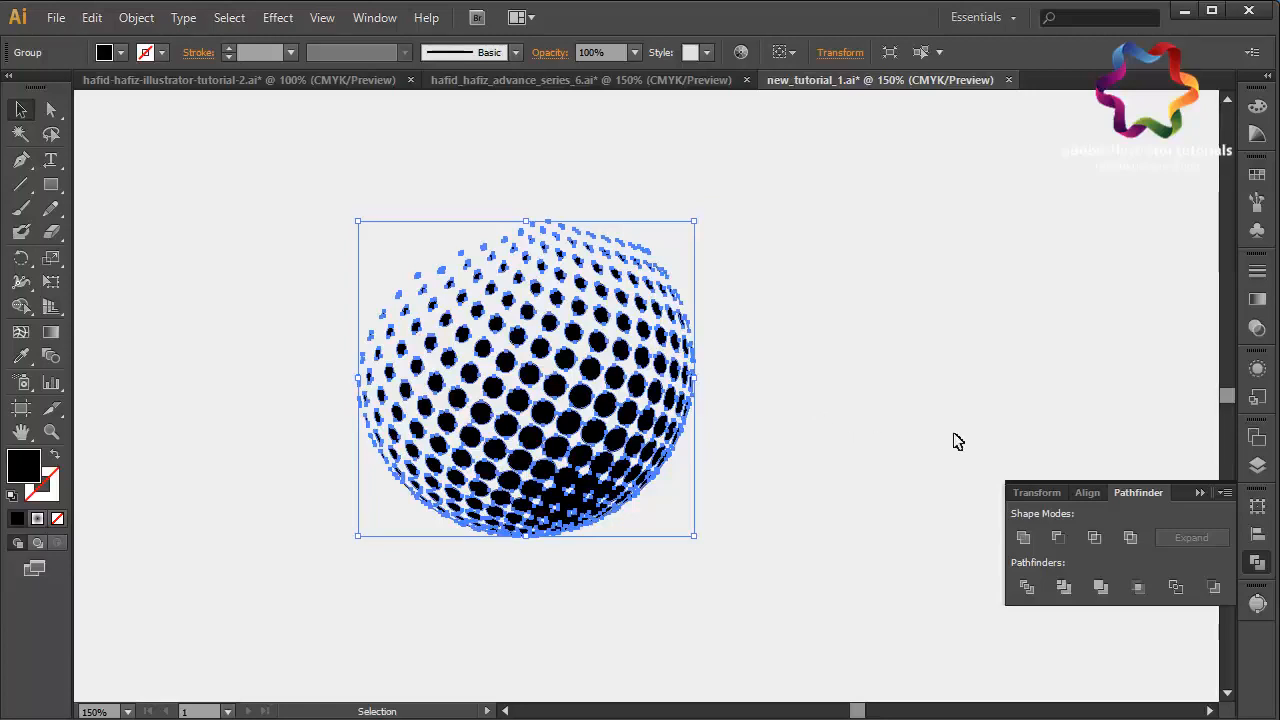
{"action": "right_click", "coordinate": [726, 338]}
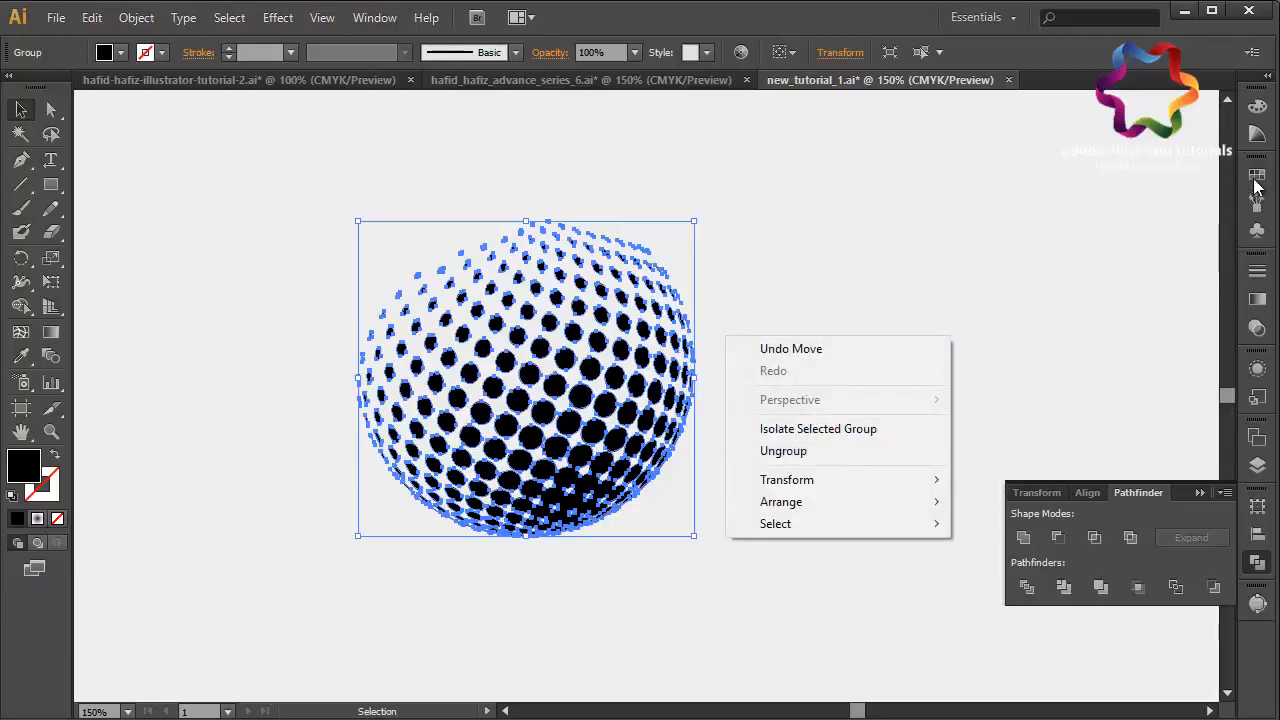
{"action": "left_click", "coordinate": [840, 452]}
{"action": "left_click_drag", "start_coordinate": [825, 164], "coordinate": [490, 270]}
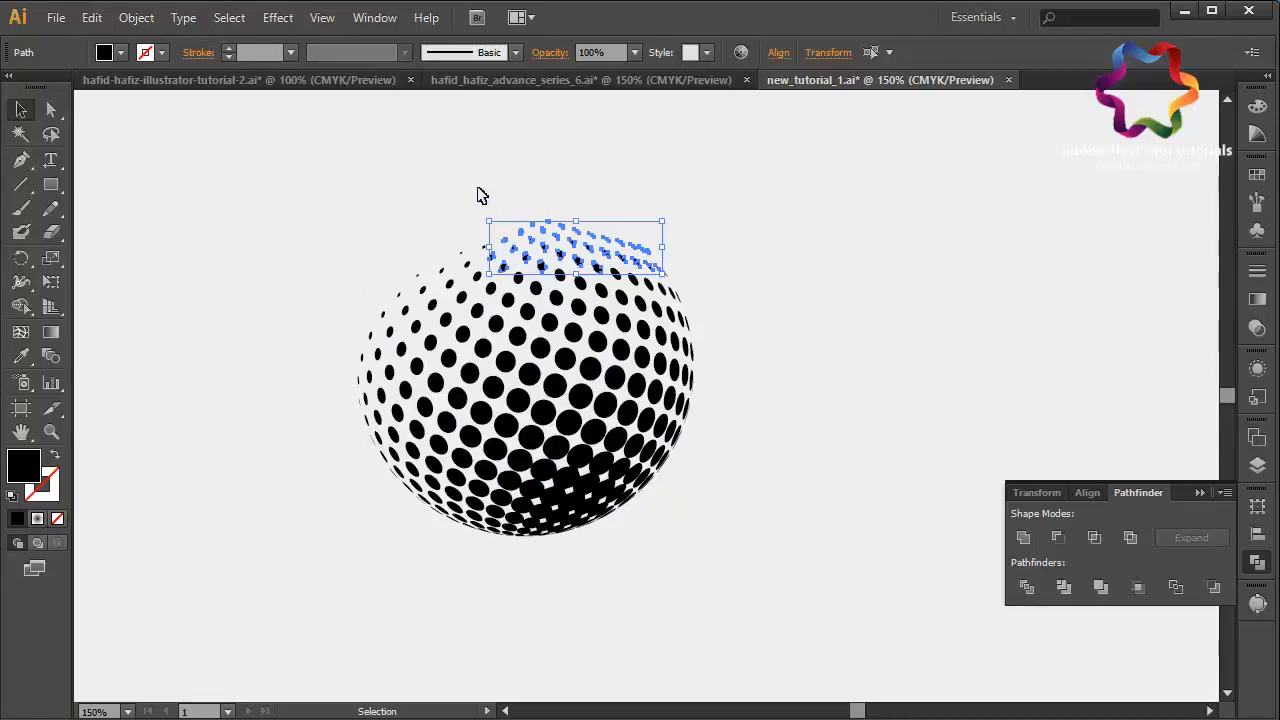
{"action": "left_click_drag", "start_coordinate": [478, 188], "coordinate": [594, 319]}
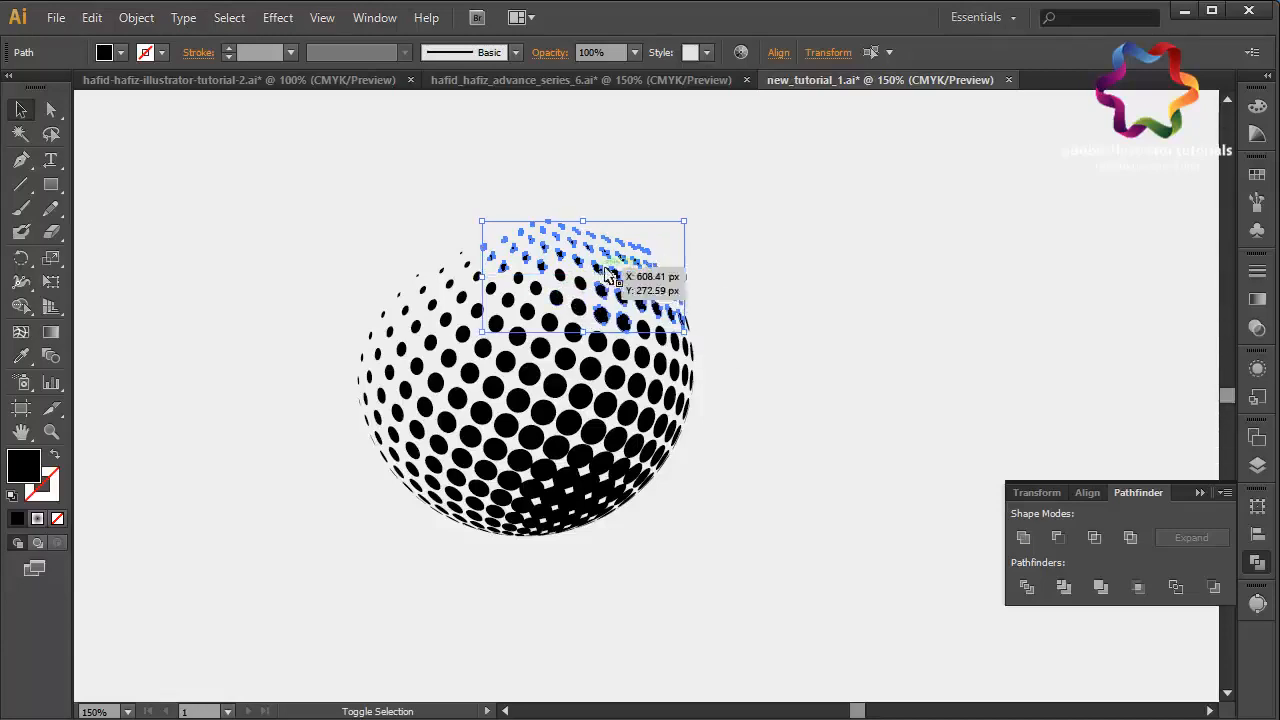
{"action": "left_click", "coordinate": [731, 380]}
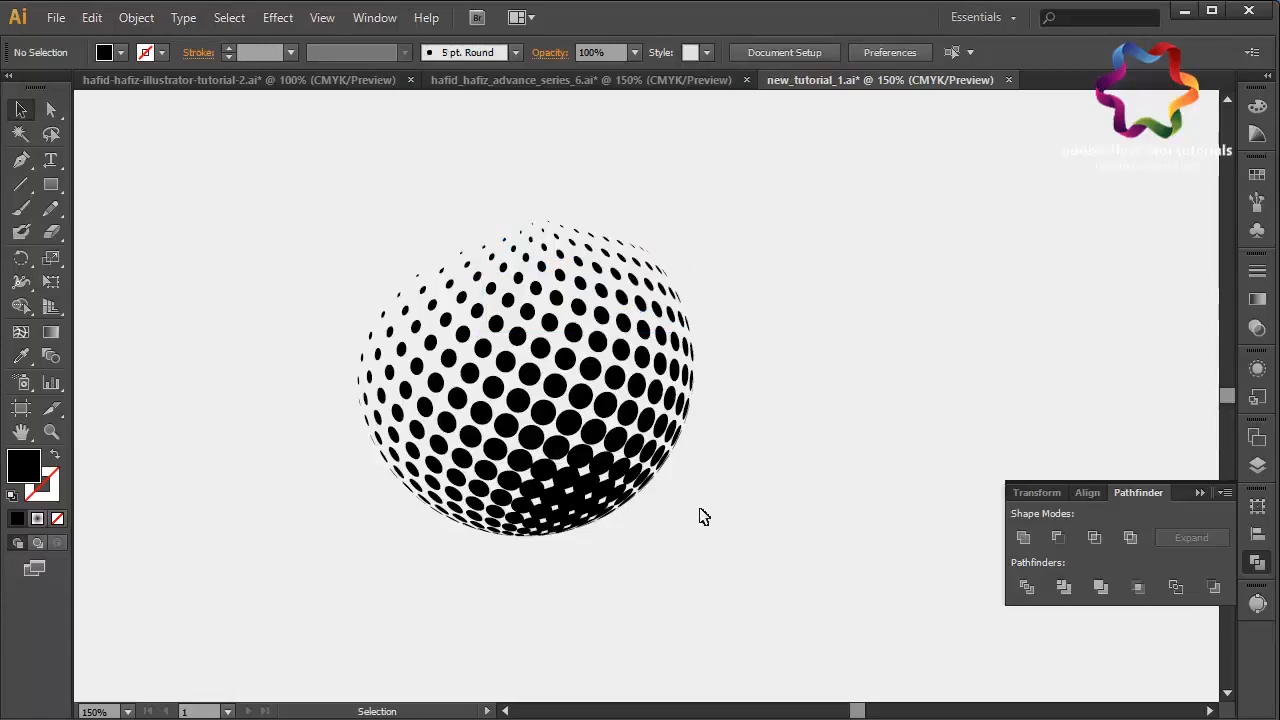
- Try grouping the dots at the sphere's lower right and filling them with blue and purple swatches
{"action": "left_click_drag", "start_coordinate": [703, 515], "coordinate": [526, 571]}
{"action": "left_click_drag", "start_coordinate": [737, 472], "coordinate": [510, 586]}
{"action": "right_click", "coordinate": [836, 353]}
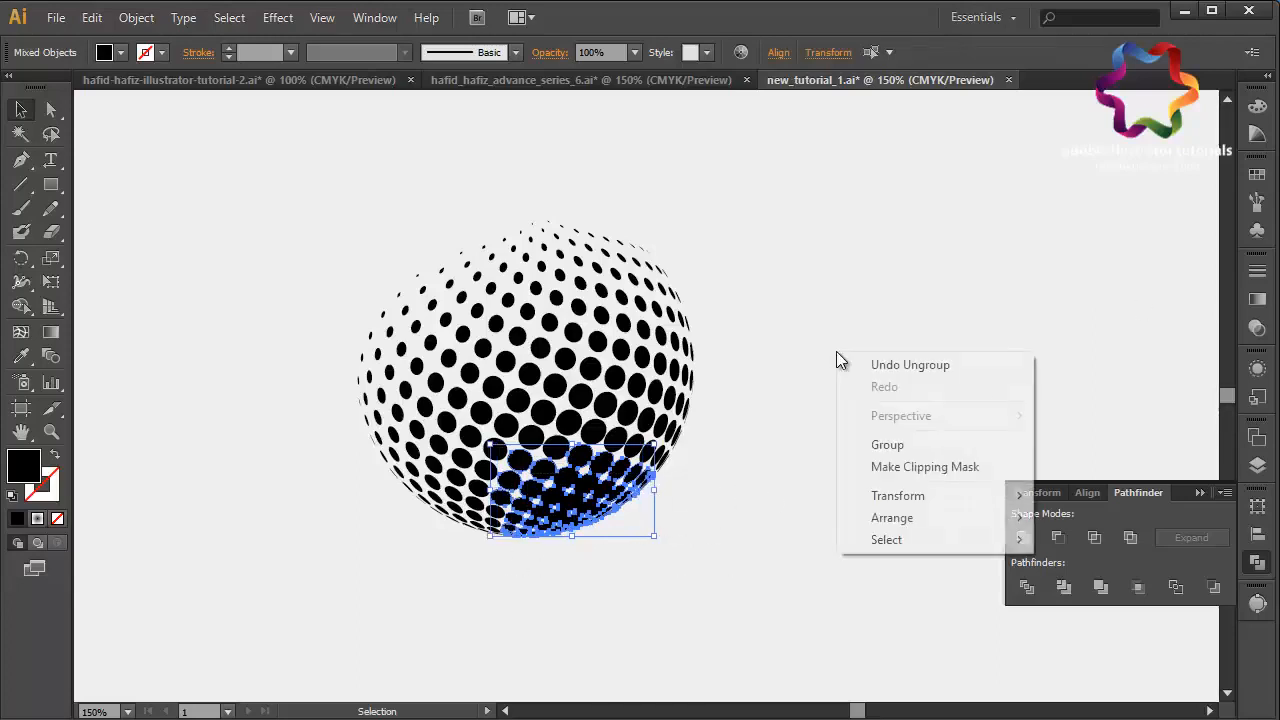
{"action": "left_click", "coordinate": [895, 443]}
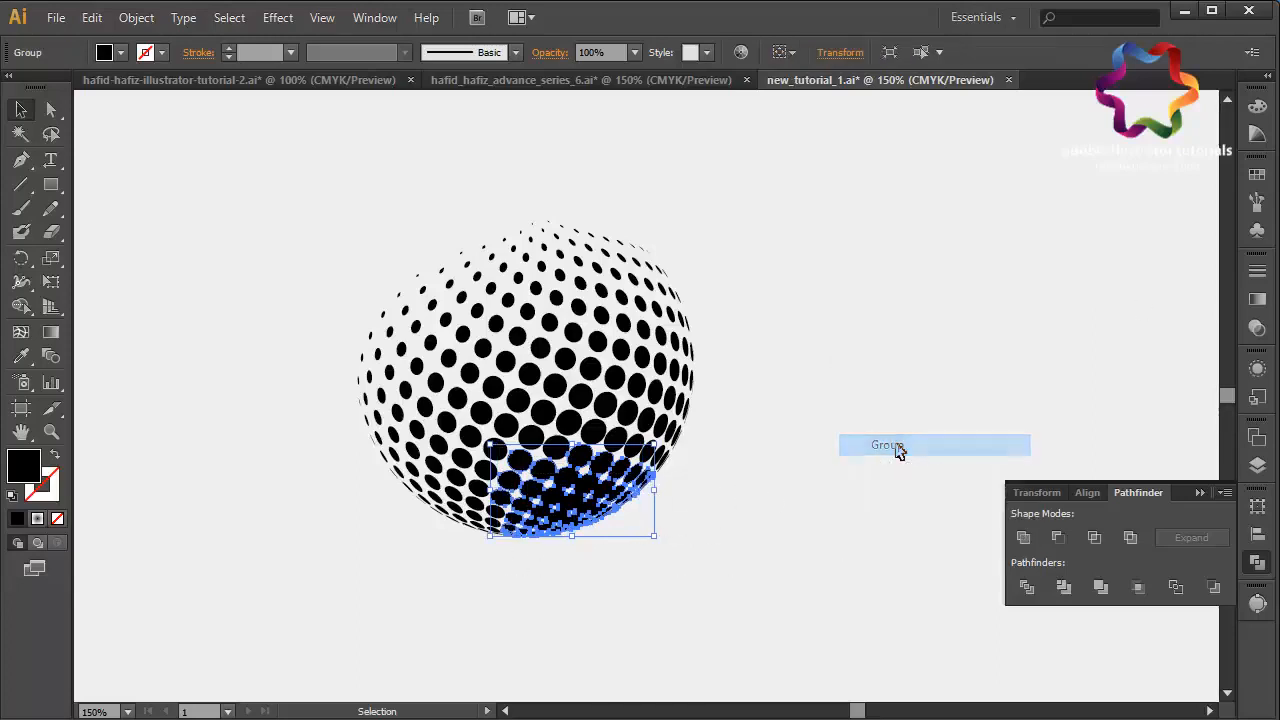
{"action": "left_click", "coordinate": [1257, 176]}
{"action": "left_click", "coordinate": [1148, 240]}
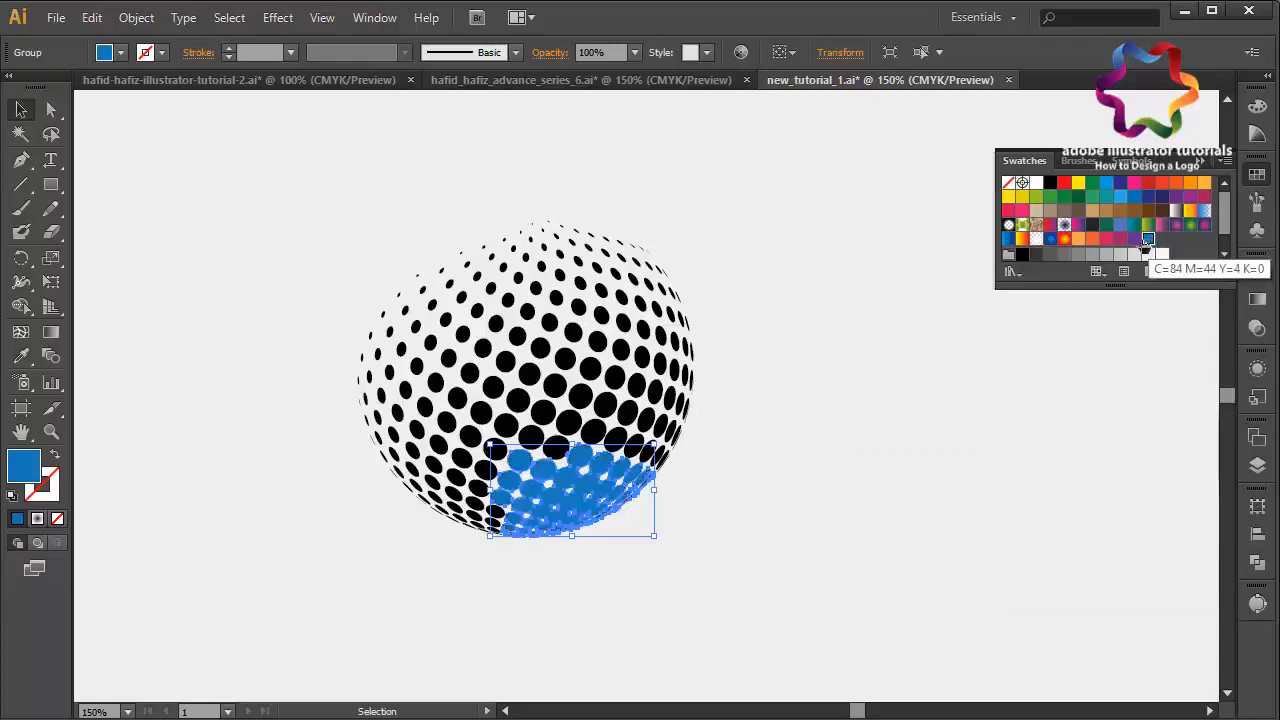
{"action": "left_click", "coordinate": [1134, 239]}
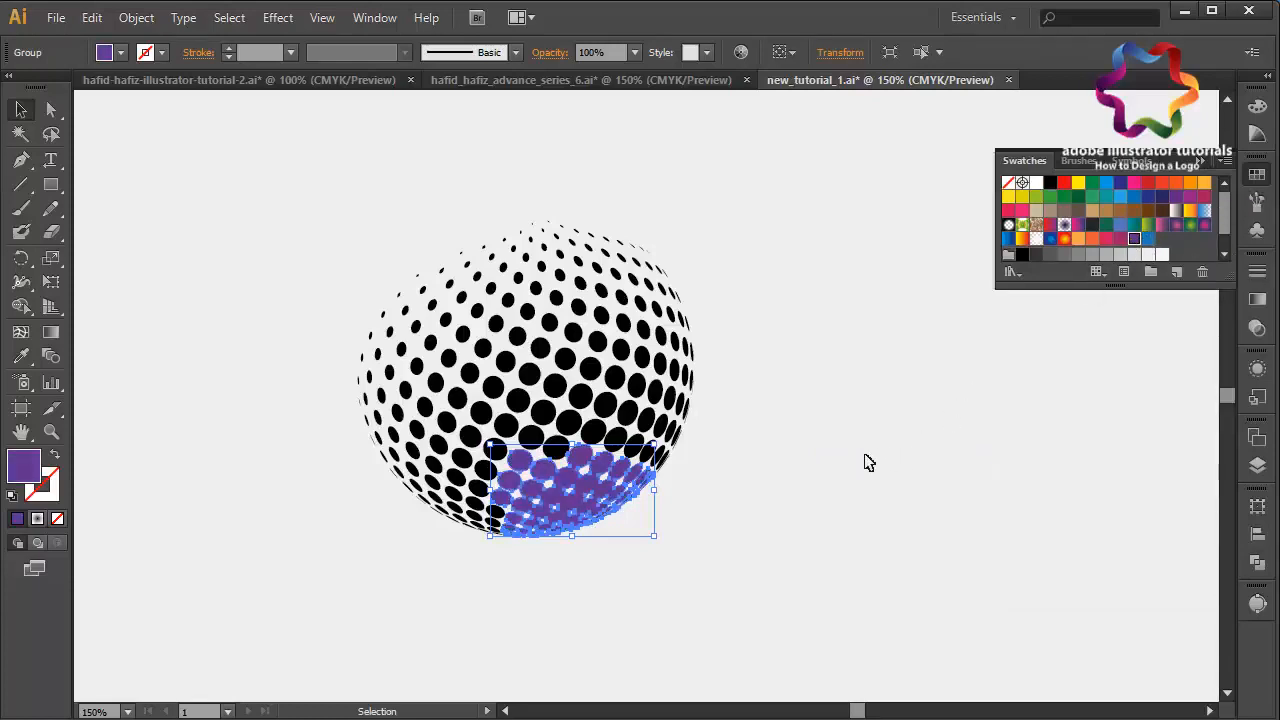
- Try ungrouping the purple dots and regrouping them with more black dots along the sphere's bottom edge
{"action": "right_click", "coordinate": [785, 462]}
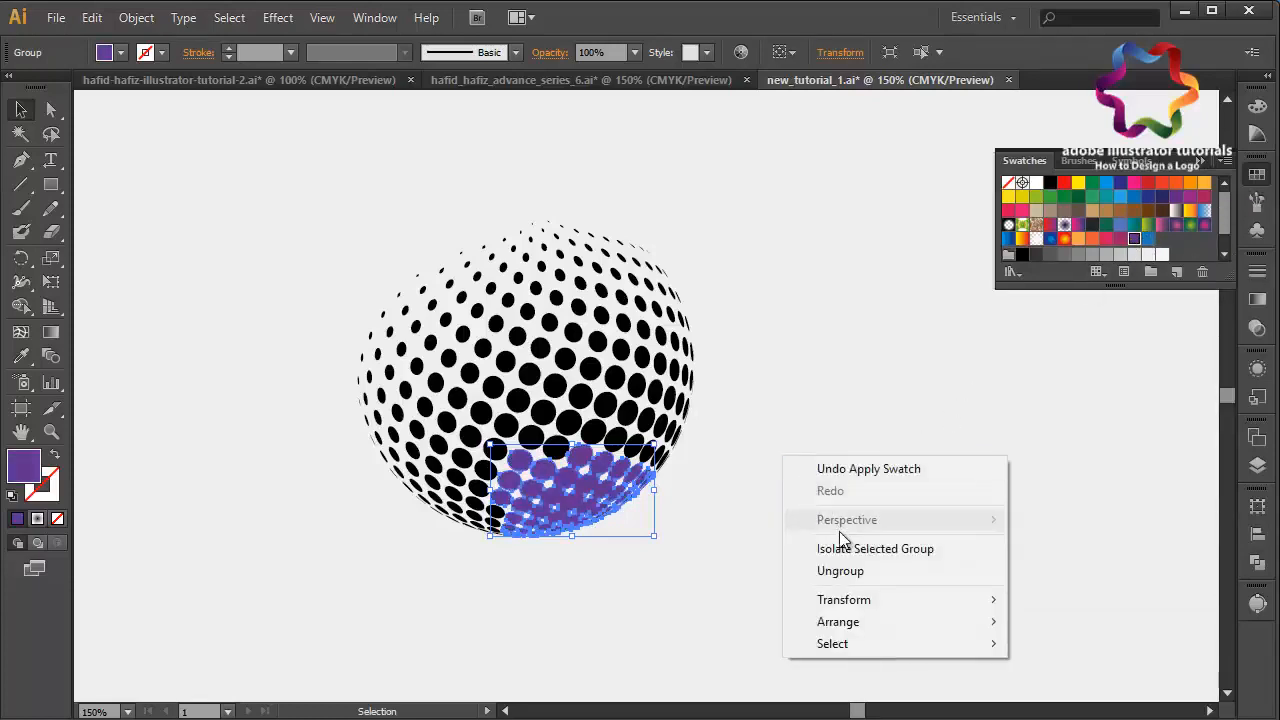
{"action": "left_click", "coordinate": [848, 574]}
{"action": "left_click", "coordinate": [850, 578]}
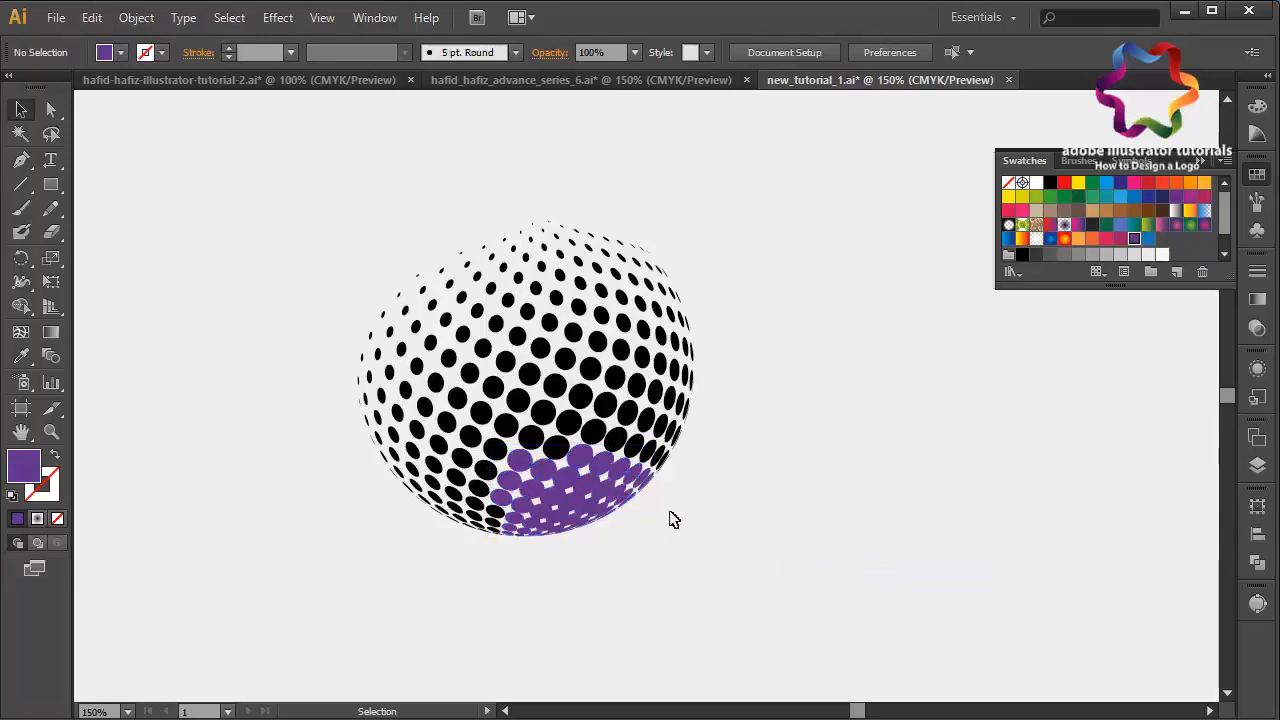
{"action": "left_click_drag", "start_coordinate": [695, 500], "coordinate": [488, 612]}
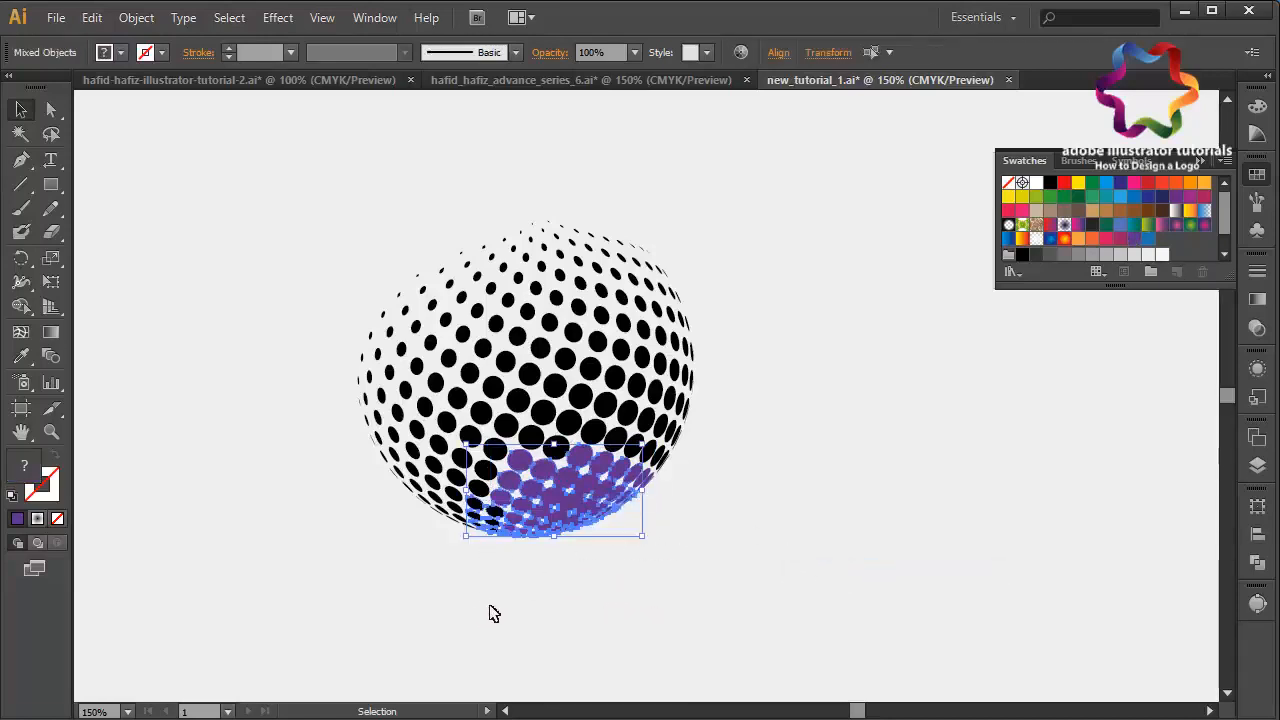
{"action": "left_click", "coordinate": [665, 510]}
{"action": "left_click", "coordinate": [628, 512]}
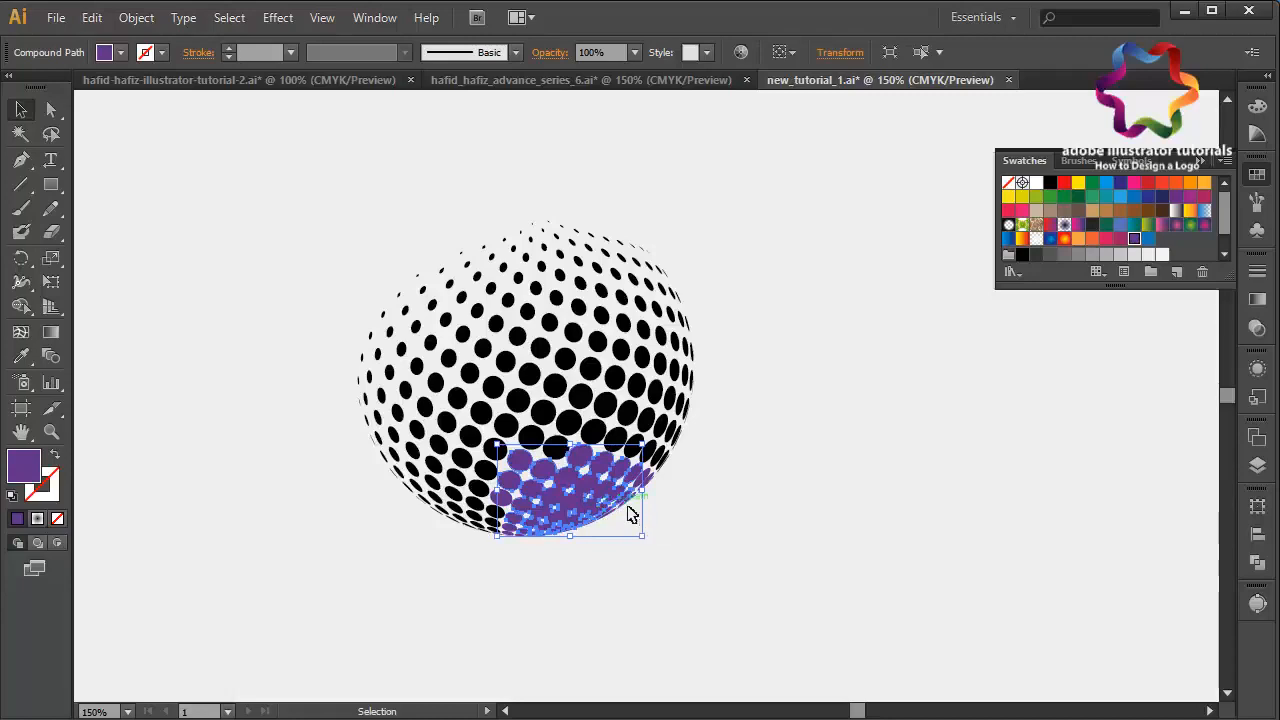
{"action": "right_click", "coordinate": [648, 538]}
{"action": "left_click", "coordinate": [631, 551]}
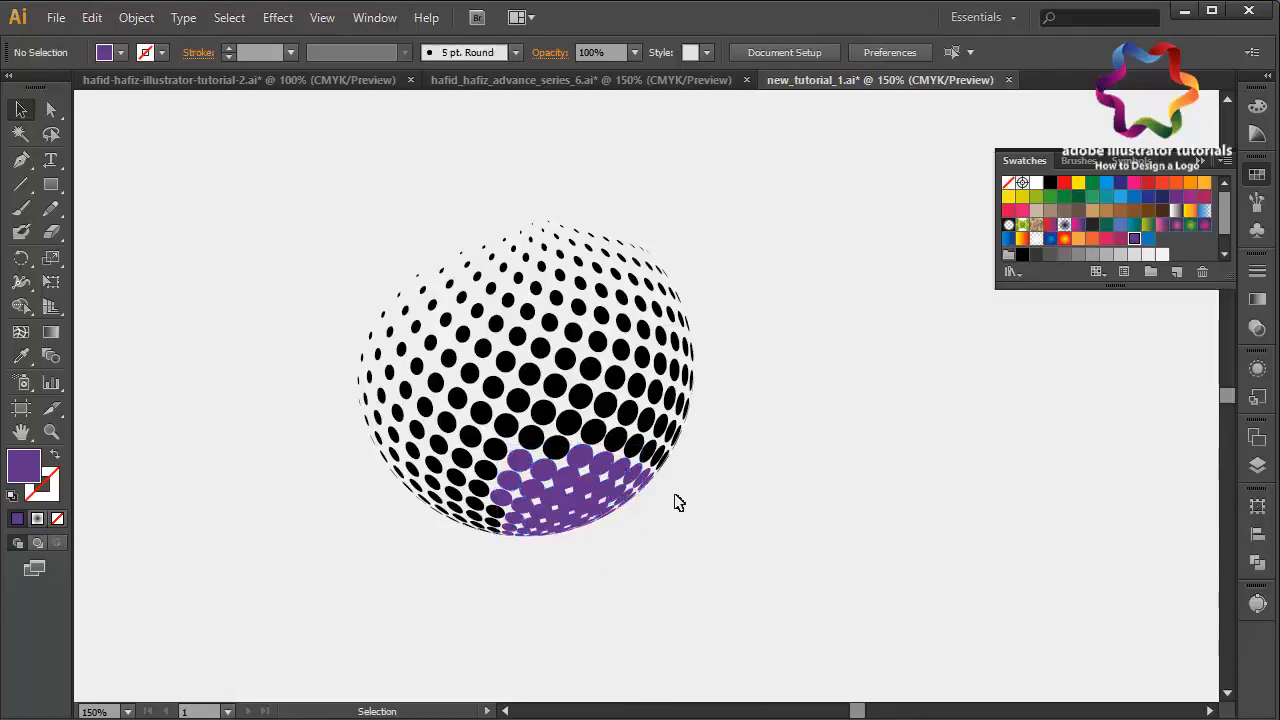
{"action": "left_click_drag", "start_coordinate": [675, 496], "coordinate": [428, 632]}
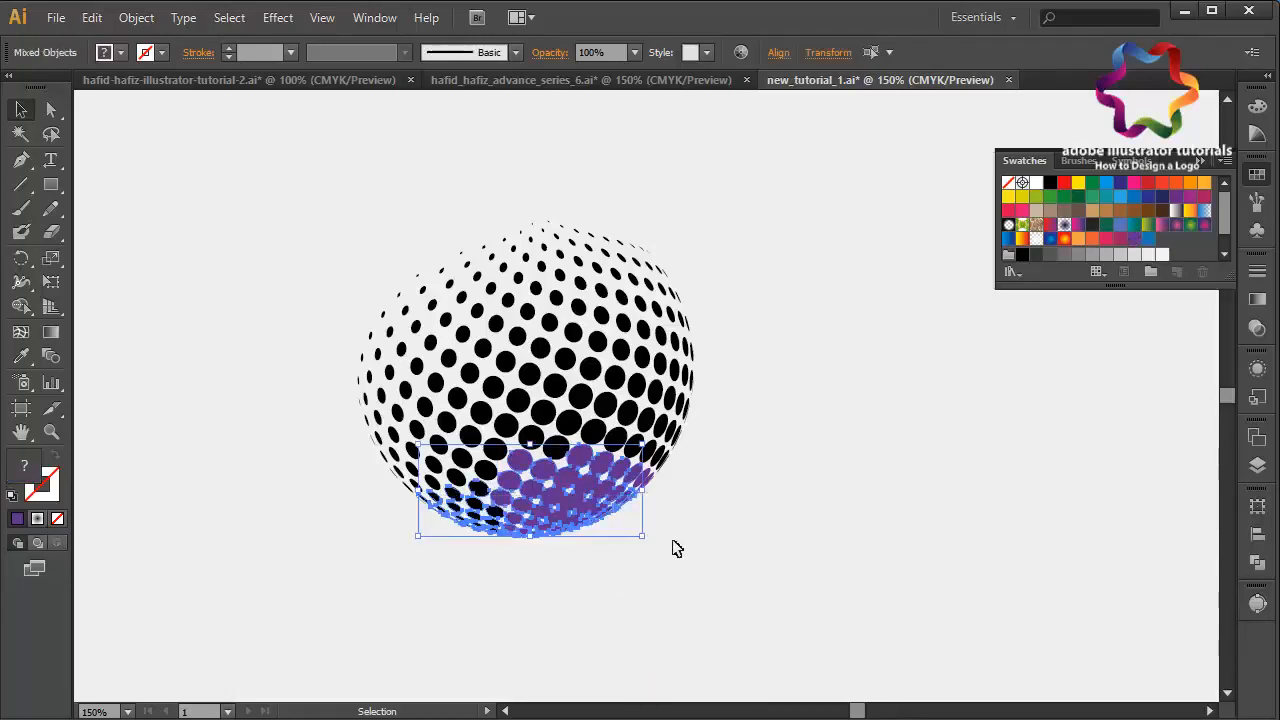
{"action": "right_click", "coordinate": [675, 548]}
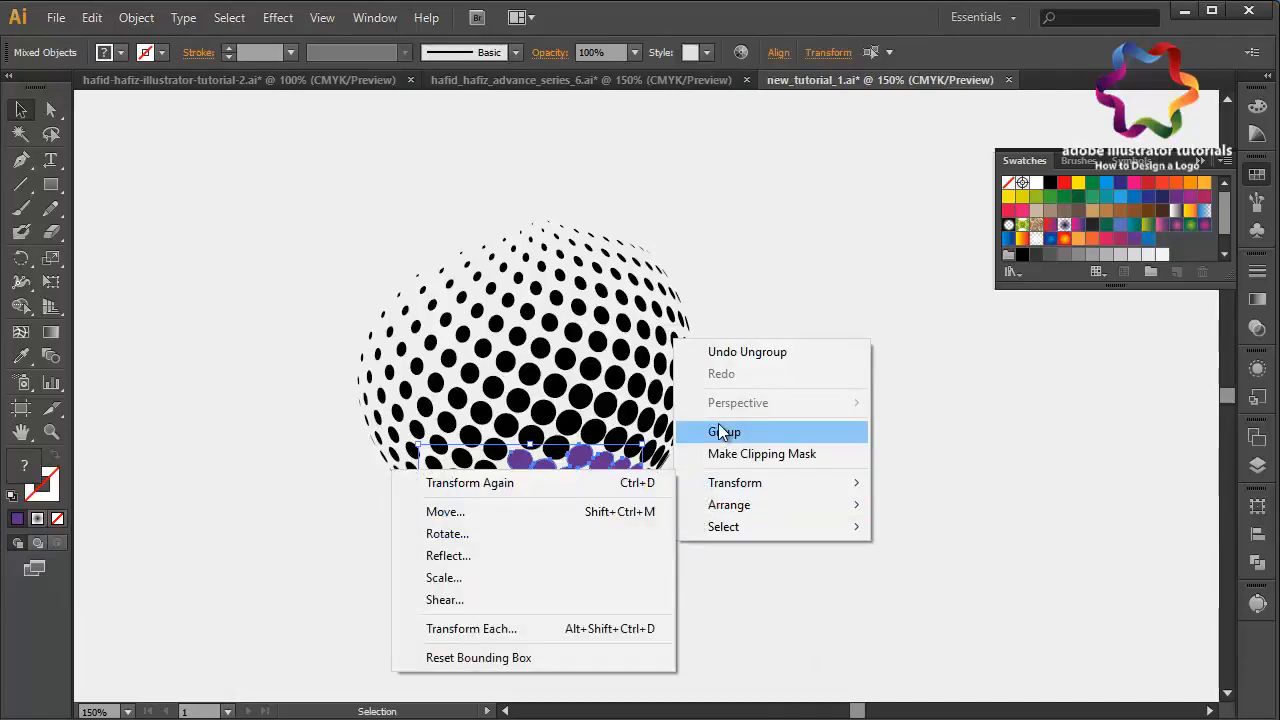
{"action": "key", "text": "ctrl+g"}
- Undo the purple and blue fills and the earlier grouping, back to the black sphere as one group
{"action": "key", "text": "ctrl+z"}
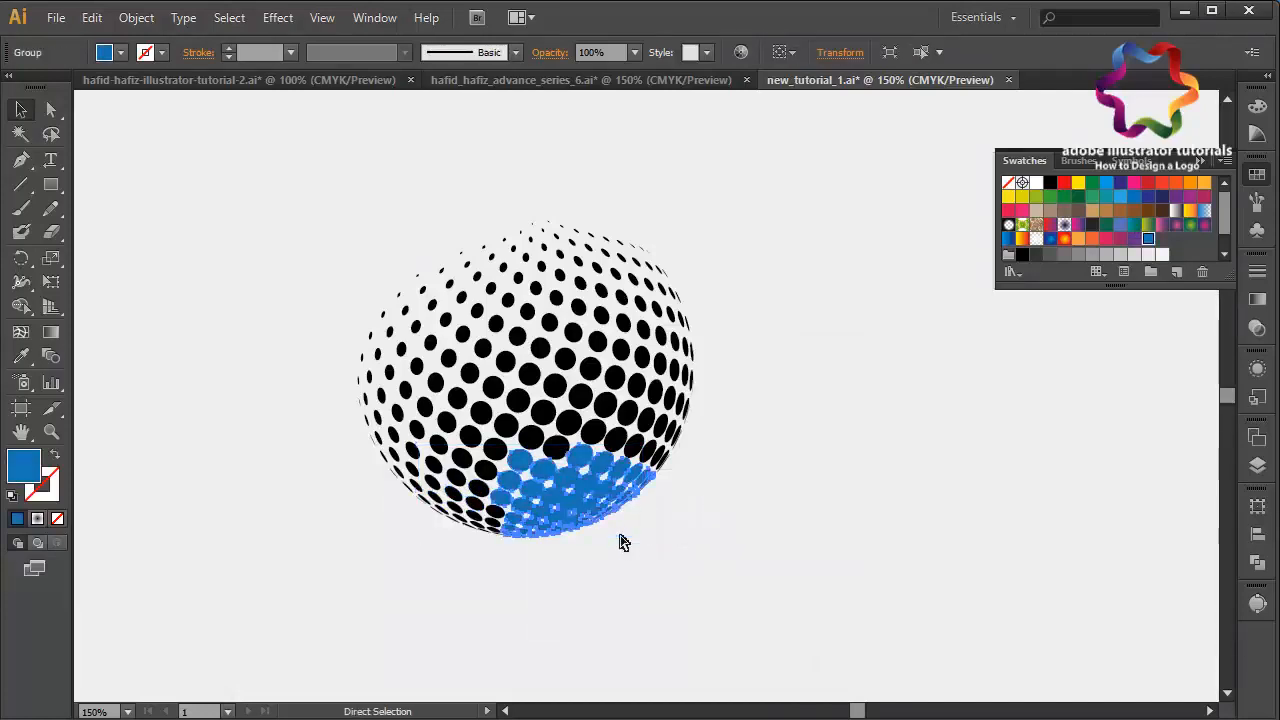
{"action": "key", "text": "ctrl+z"}
{"action": "key", "text": "ctrl+z"}
{"action": "left_click", "coordinate": [612, 512]}
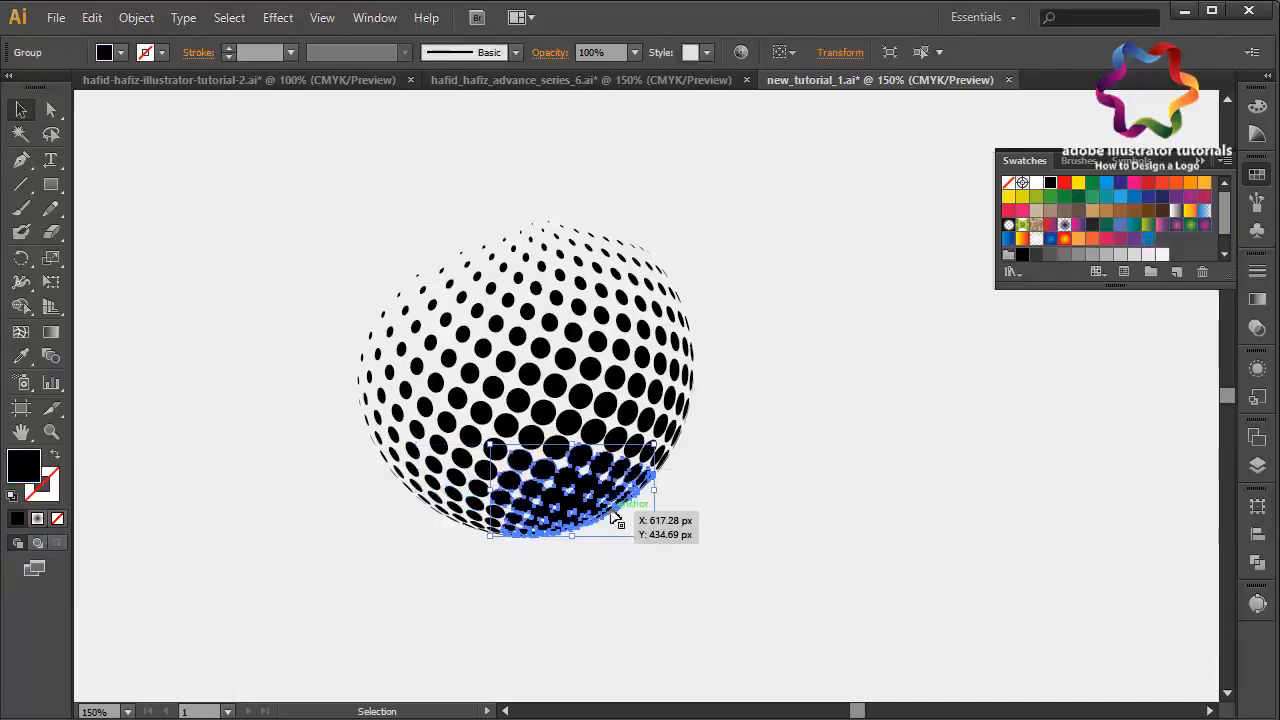
{"action": "key", "text": "ctrl+shift+g"}
{"action": "left_click", "coordinate": [685, 493]}
{"action": "left_click", "coordinate": [590, 488]}
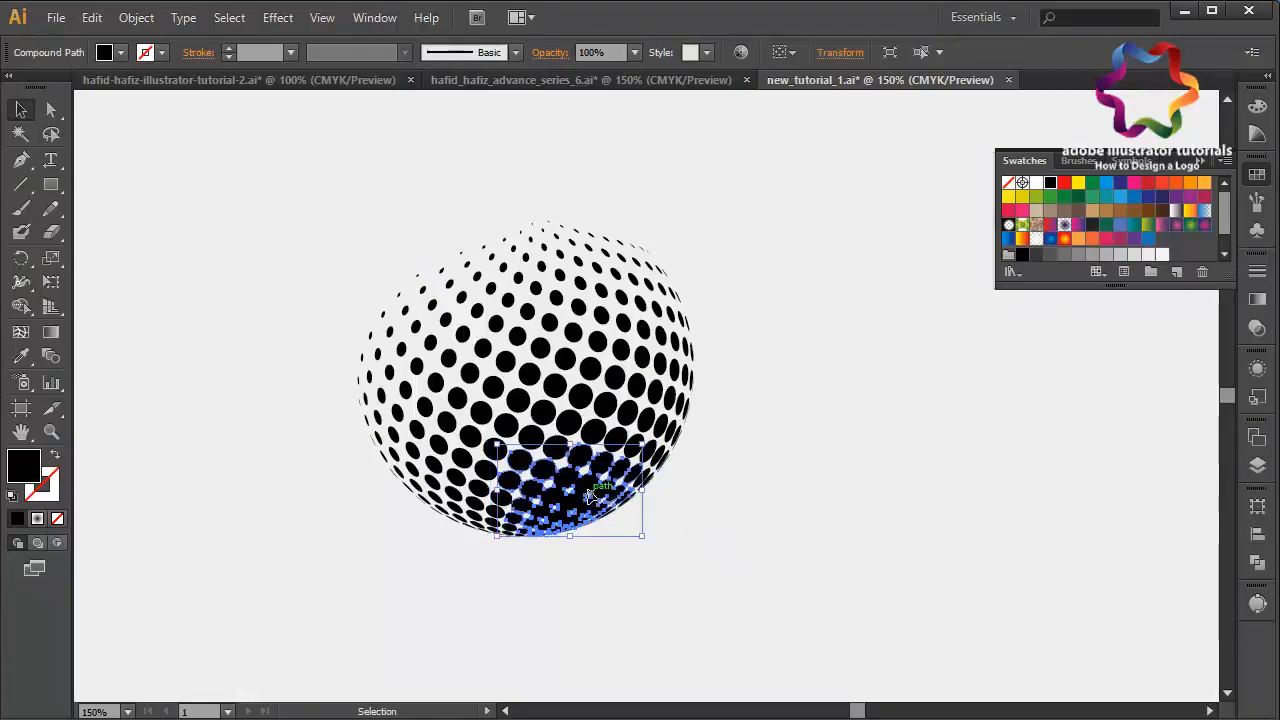
{"action": "key", "text": "ctrl+a"}
{"action": "key", "text": "ctrl+g"}
{"action": "left_click", "coordinate": [658, 514]}
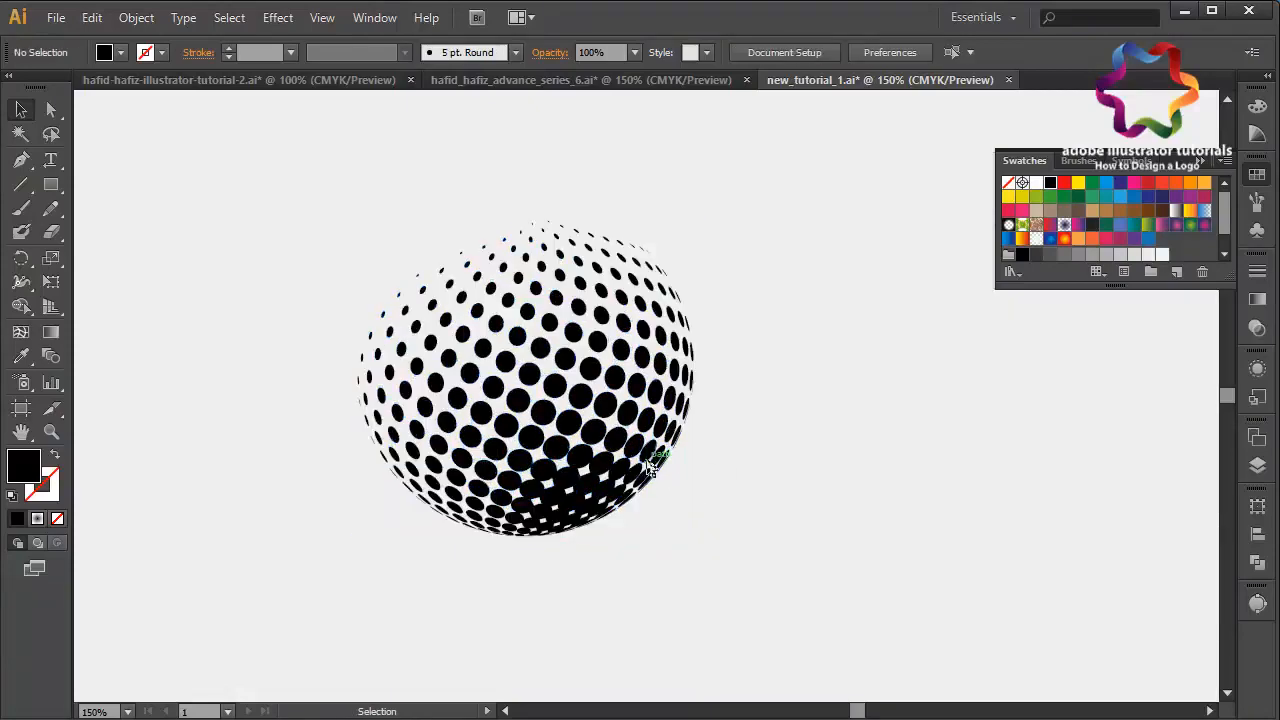
- Ungroup the whole black dotted sphere
{"action": "left_click", "coordinate": [650, 463]}
{"action": "right_click", "coordinate": [645, 520]}
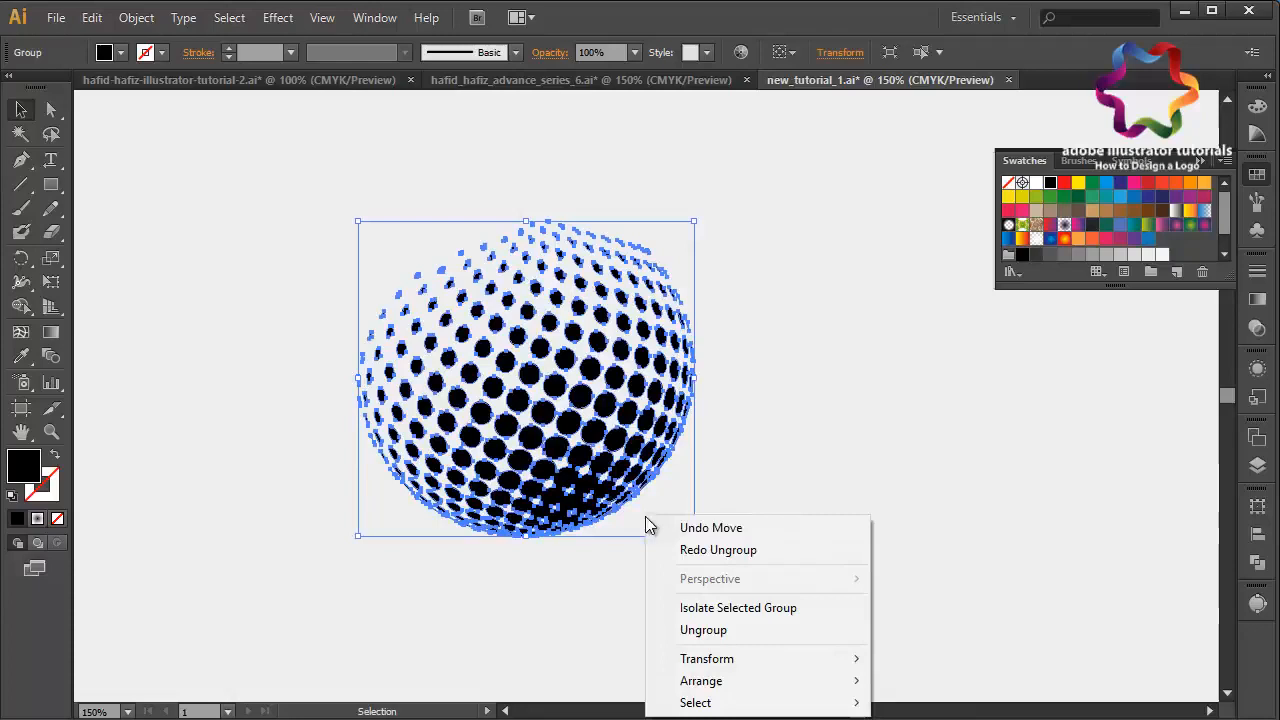
{"action": "left_click", "coordinate": [697, 631]}
{"action": "left_click", "coordinate": [697, 633]}
- Group the dots along the bottom of the sphere and fill them with the purple swatch
{"action": "left_click_drag", "start_coordinate": [697, 633], "coordinate": [453, 520]}
{"action": "right_click", "coordinate": [732, 484]}
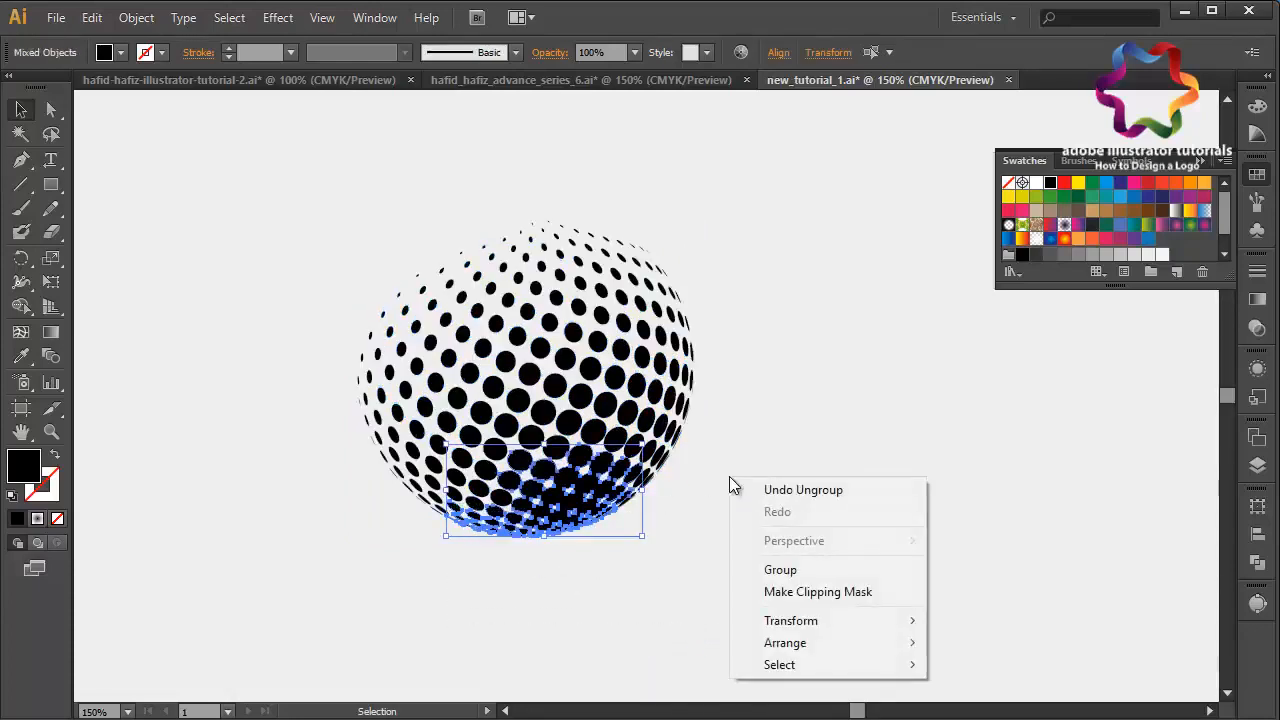
{"action": "left_click", "coordinate": [789, 567]}
{"action": "left_click", "coordinate": [1134, 238]}
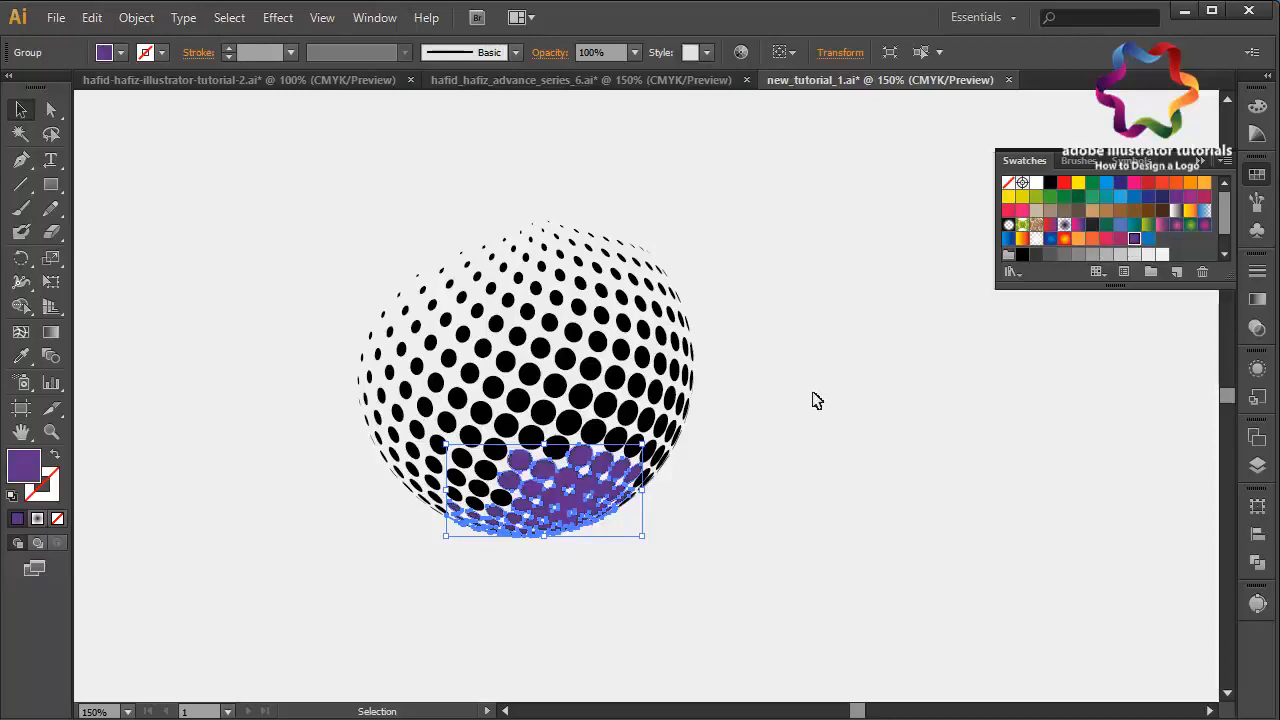
- Group the band of black dots around and above the purple ones and fill it with the dark magenta swatch
{"action": "left_click_drag", "start_coordinate": [733, 434], "coordinate": [786, 470]}
{"action": "left_click_drag", "start_coordinate": [730, 433], "coordinate": [323, 543]}
{"action": "scroll", "coordinate": [626, 441], "scroll_direction": "up", "scroll_amount": 5}
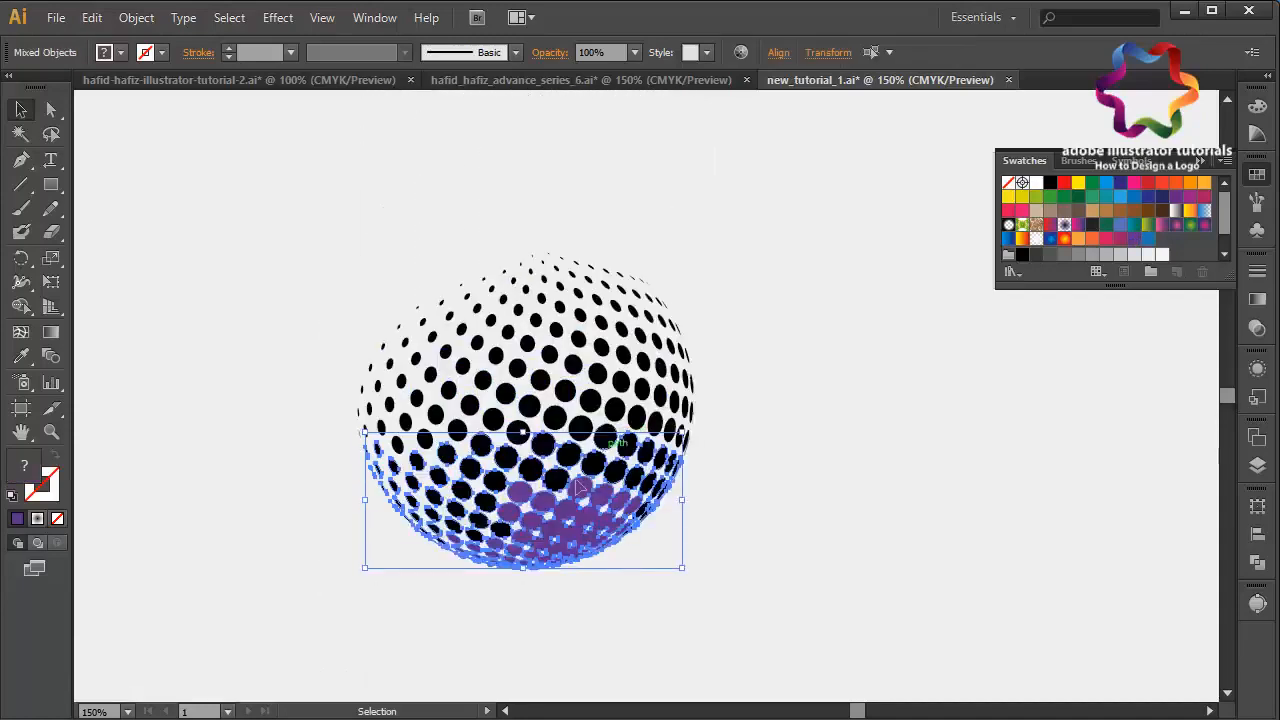
{"action": "left_click", "coordinate": [1093, 227]}
{"action": "right_click", "coordinate": [886, 364]}
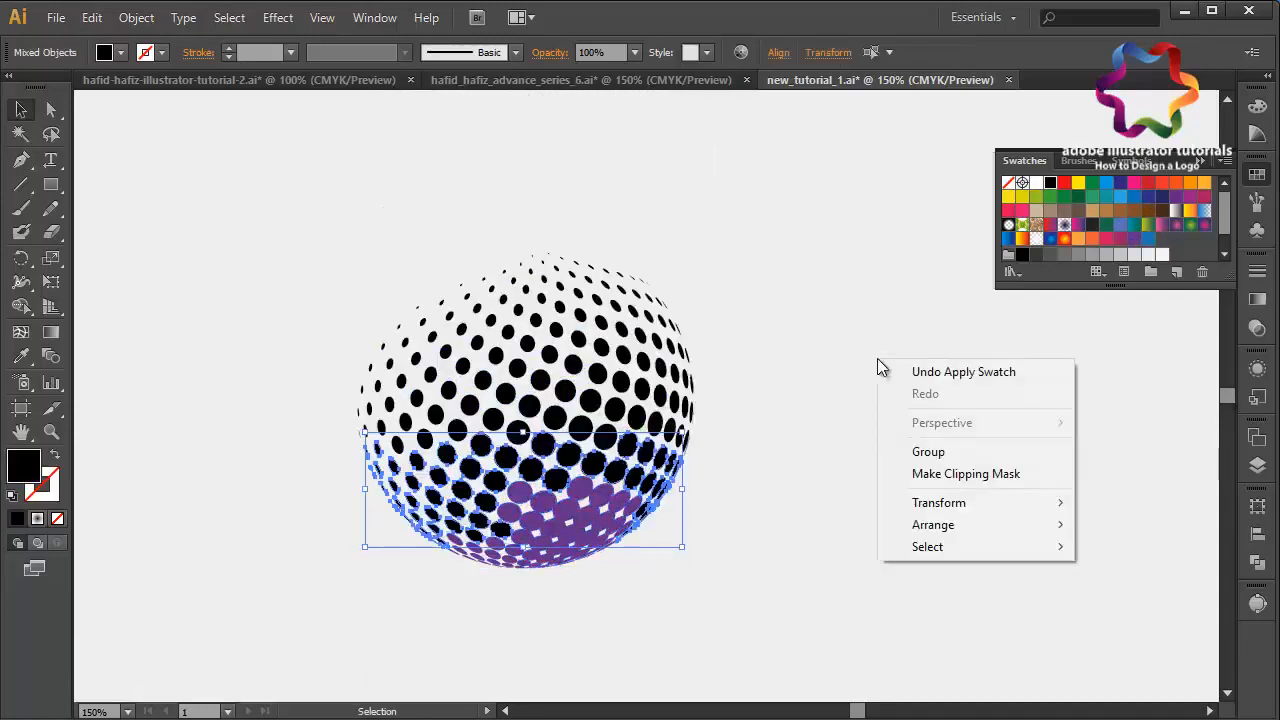
{"action": "left_click", "coordinate": [948, 455]}
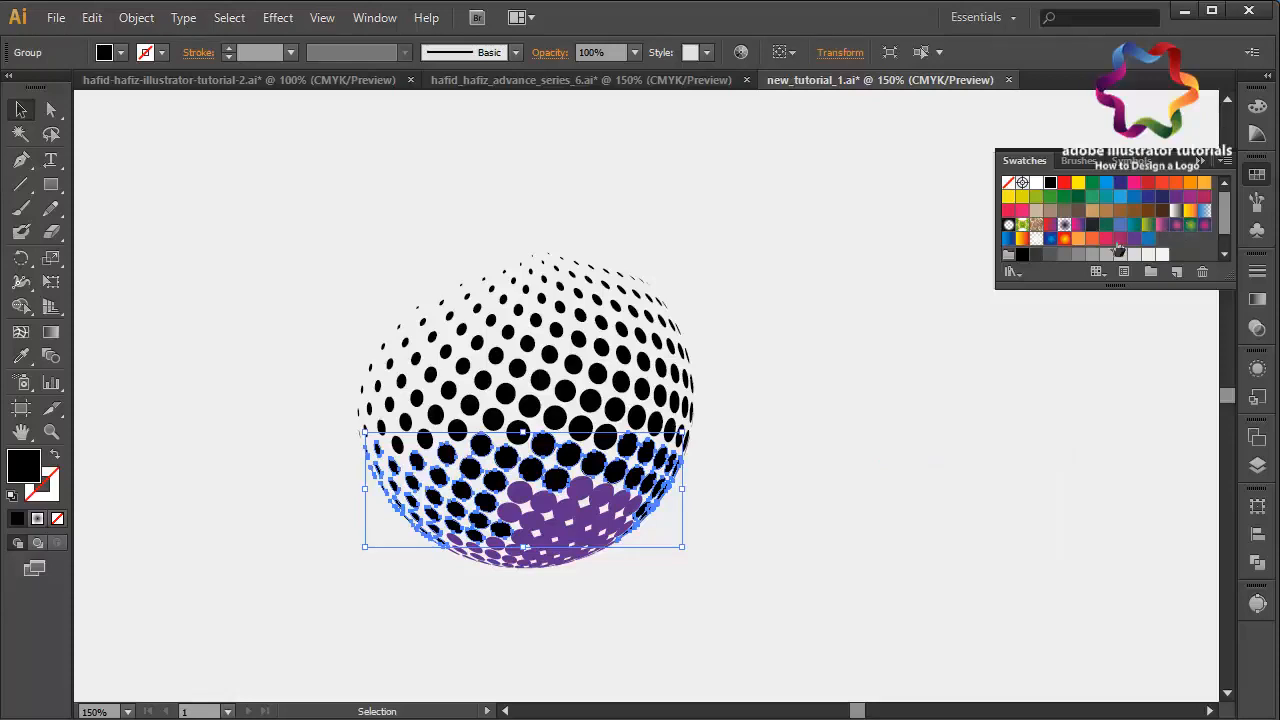
{"action": "left_click", "coordinate": [1120, 240]}
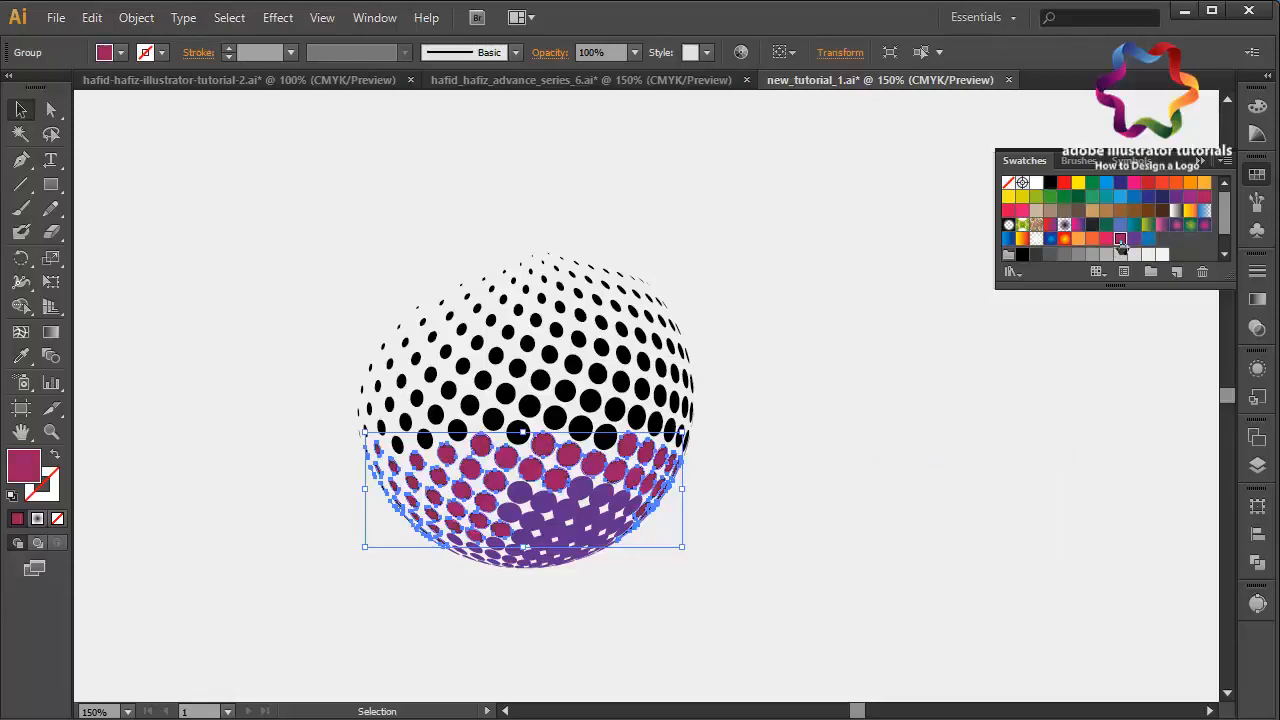
- Group the band of black dots directly above the dark magenta ones and fill it with the pinkish-red swatch
{"action": "left_click_drag", "start_coordinate": [718, 396], "coordinate": [329, 577]}
{"action": "left_click_drag", "start_coordinate": [493, 488], "coordinate": [571, 529]}
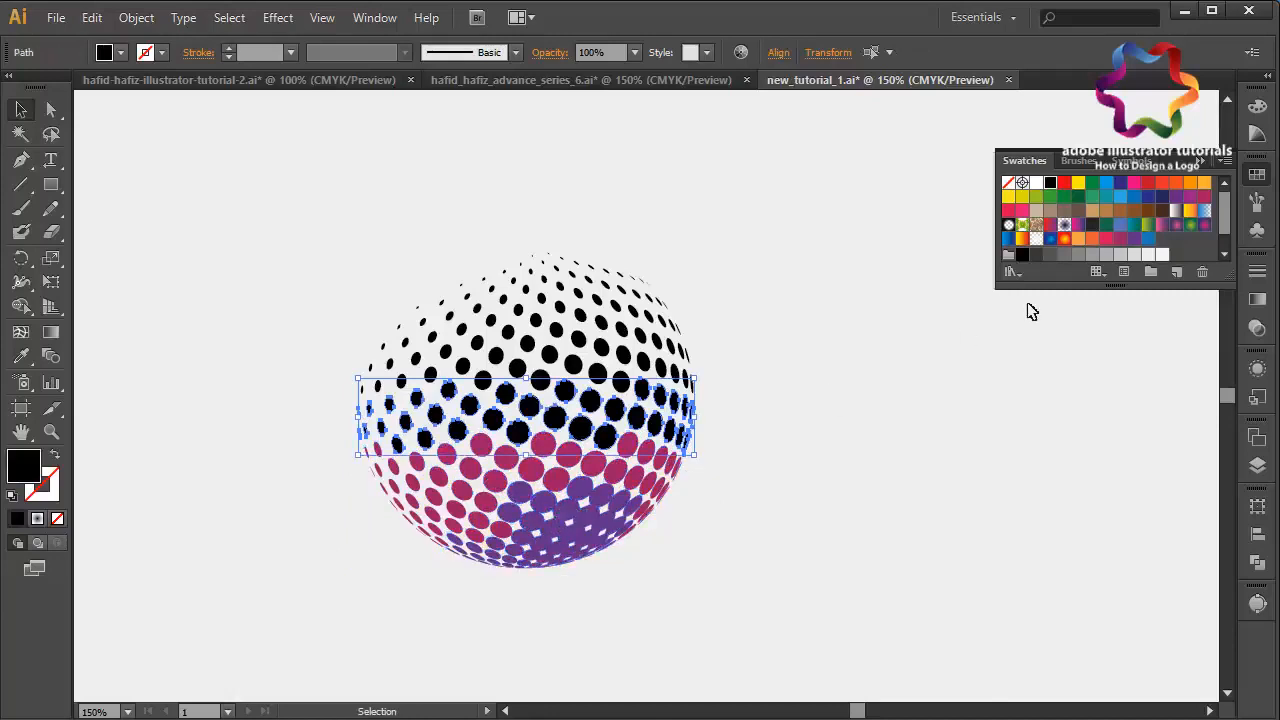
{"action": "right_click", "coordinate": [1030, 308]}
{"action": "left_click", "coordinate": [1078, 398]}
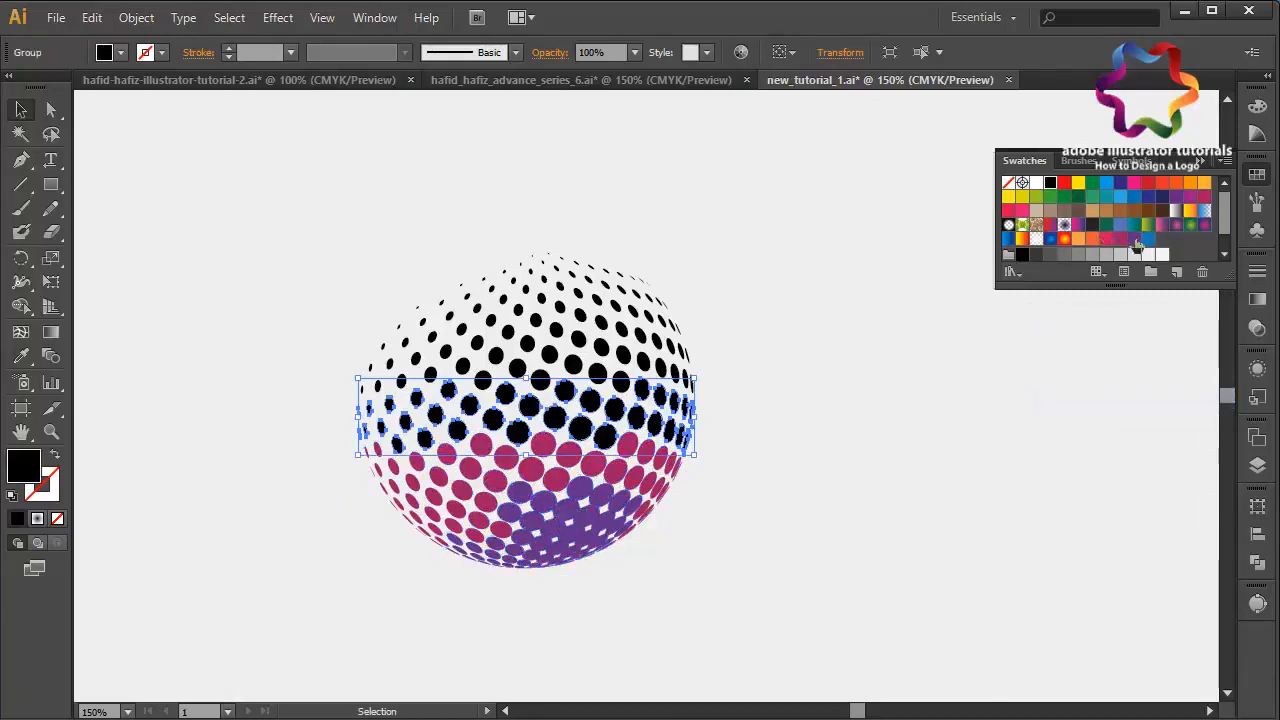
{"action": "left_click", "coordinate": [1117, 240]}
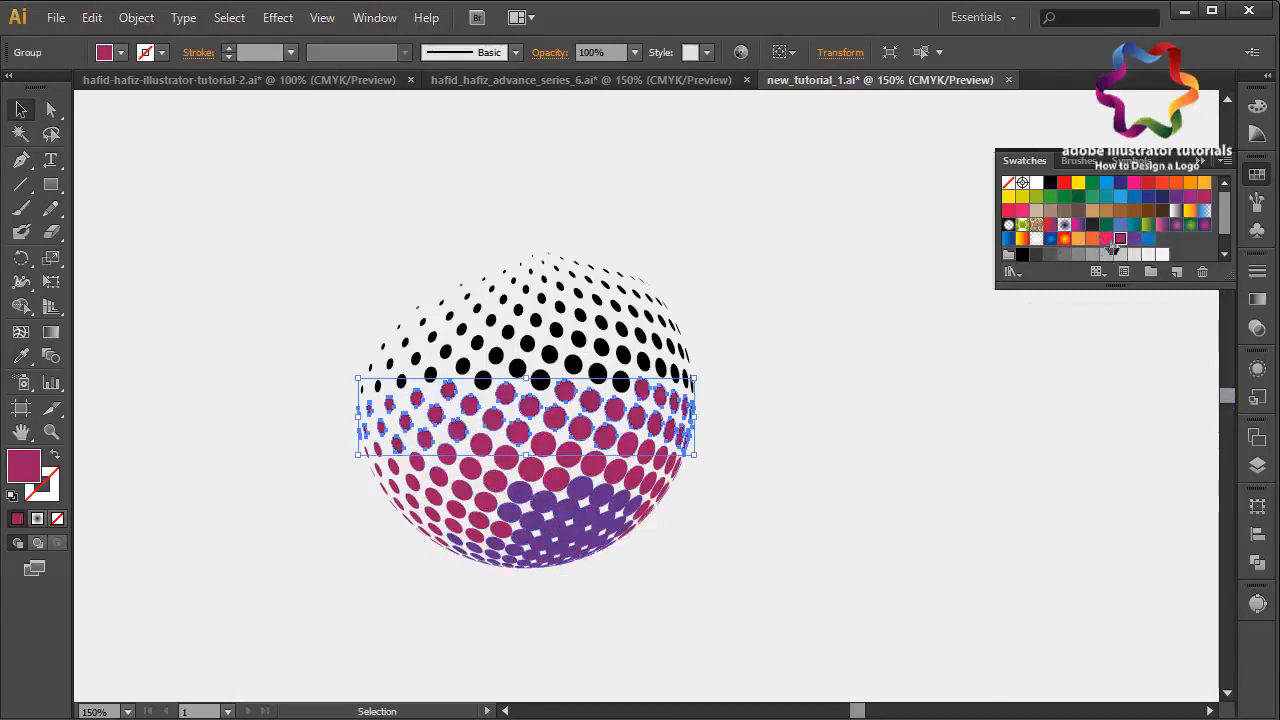
{"action": "left_click", "coordinate": [1106, 239]}
- Fill the band of black dots above the pinkish-red ones with the orange swatch and group it
{"action": "left_click_drag", "start_coordinate": [730, 351], "coordinate": [349, 428]}
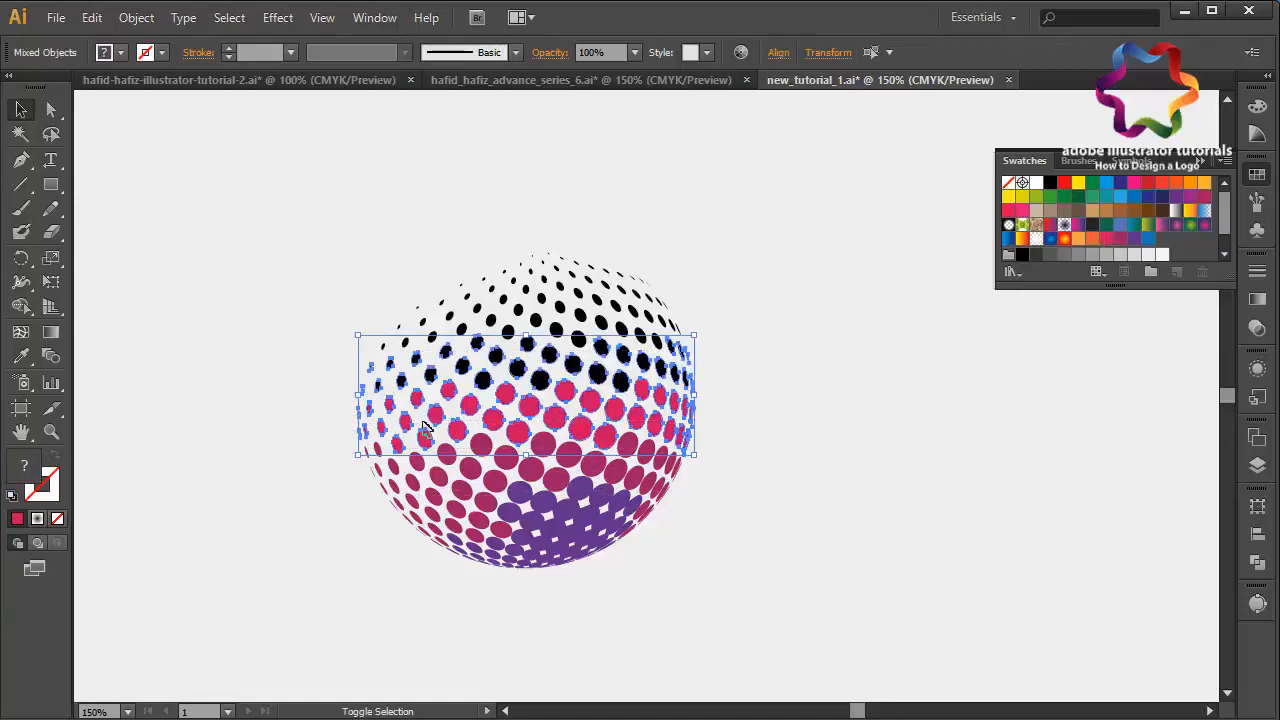
{"action": "left_click", "coordinate": [412, 428], "text": "shift"}
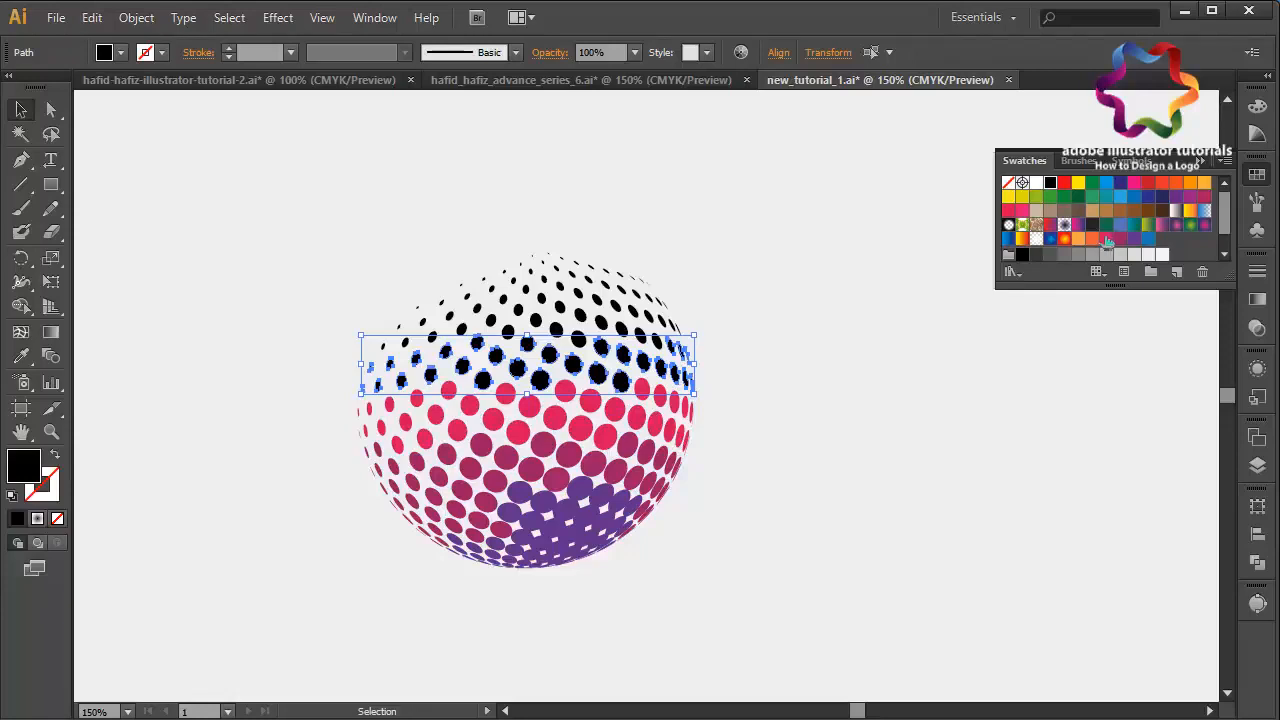
{"action": "left_click", "coordinate": [1107, 241]}
{"action": "left_click", "coordinate": [1092, 238]}
{"action": "right_click", "coordinate": [936, 367]}
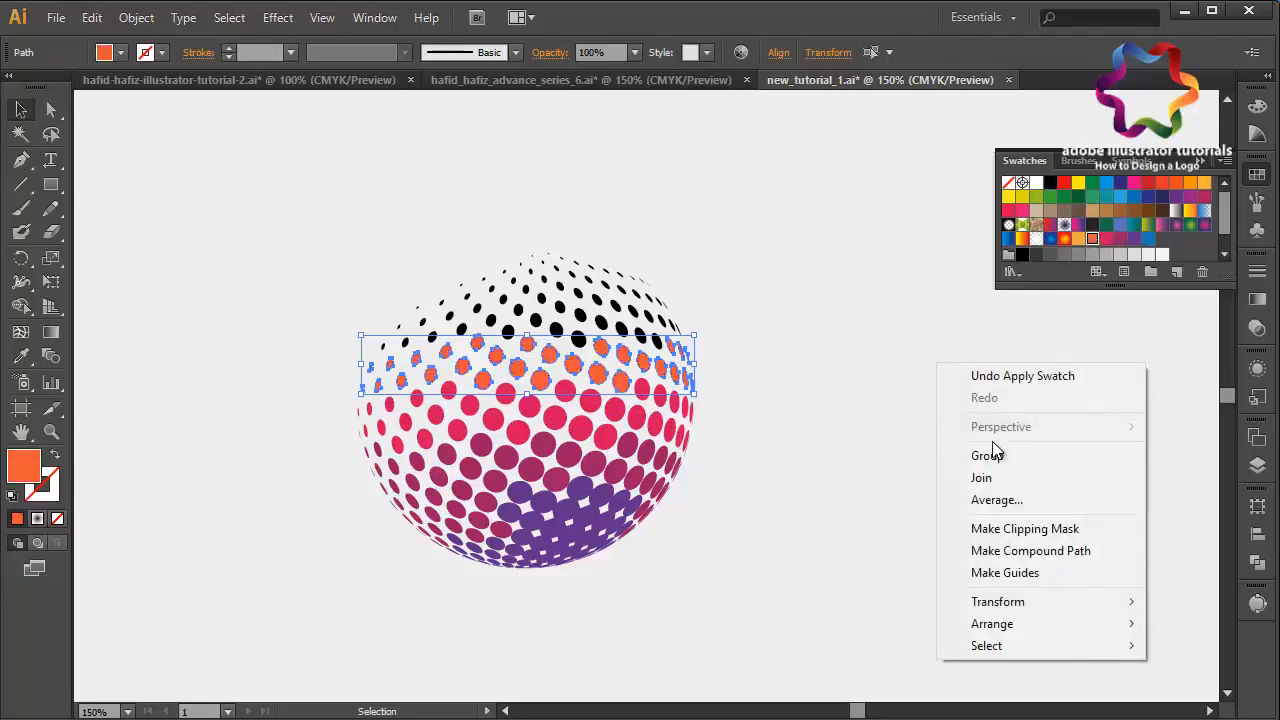
{"action": "left_click", "coordinate": [990, 455]}
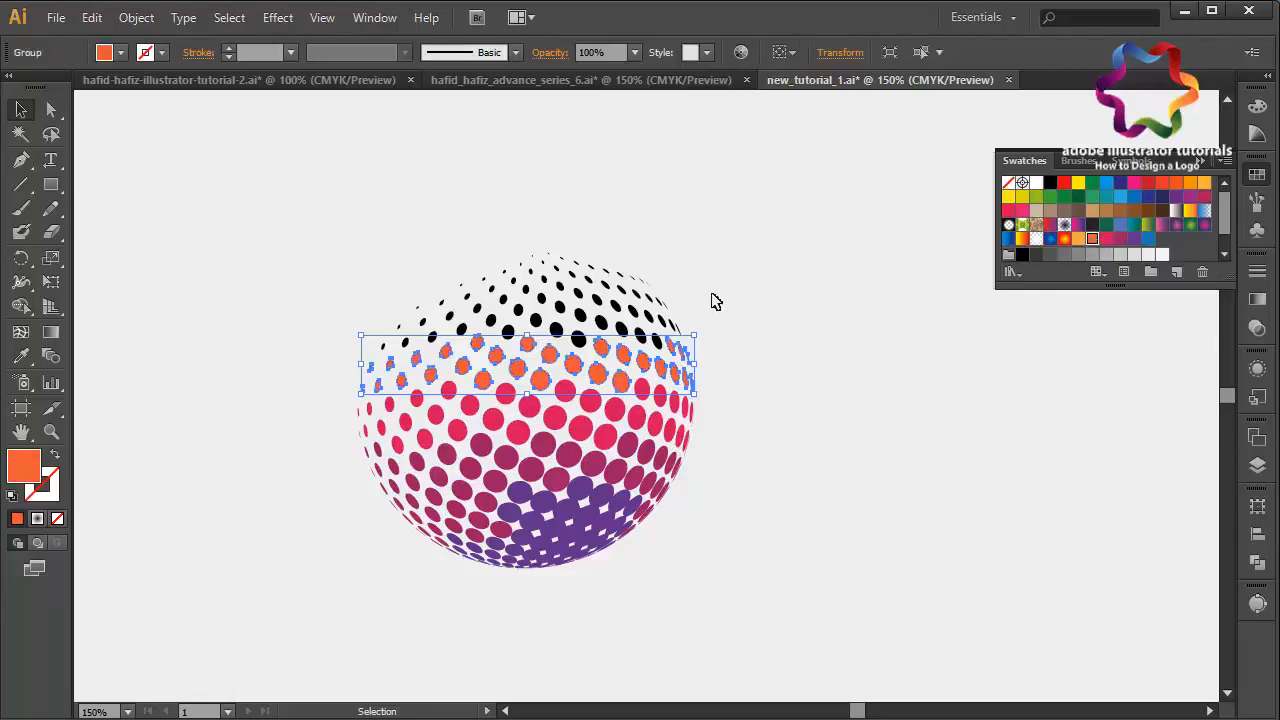
- Fill the band of black dots directly above the orange group with the light orange swatch
{"action": "left_click_drag", "start_coordinate": [714, 294], "coordinate": [368, 370]}
{"action": "left_click", "coordinate": [510, 367], "text": "shift"}
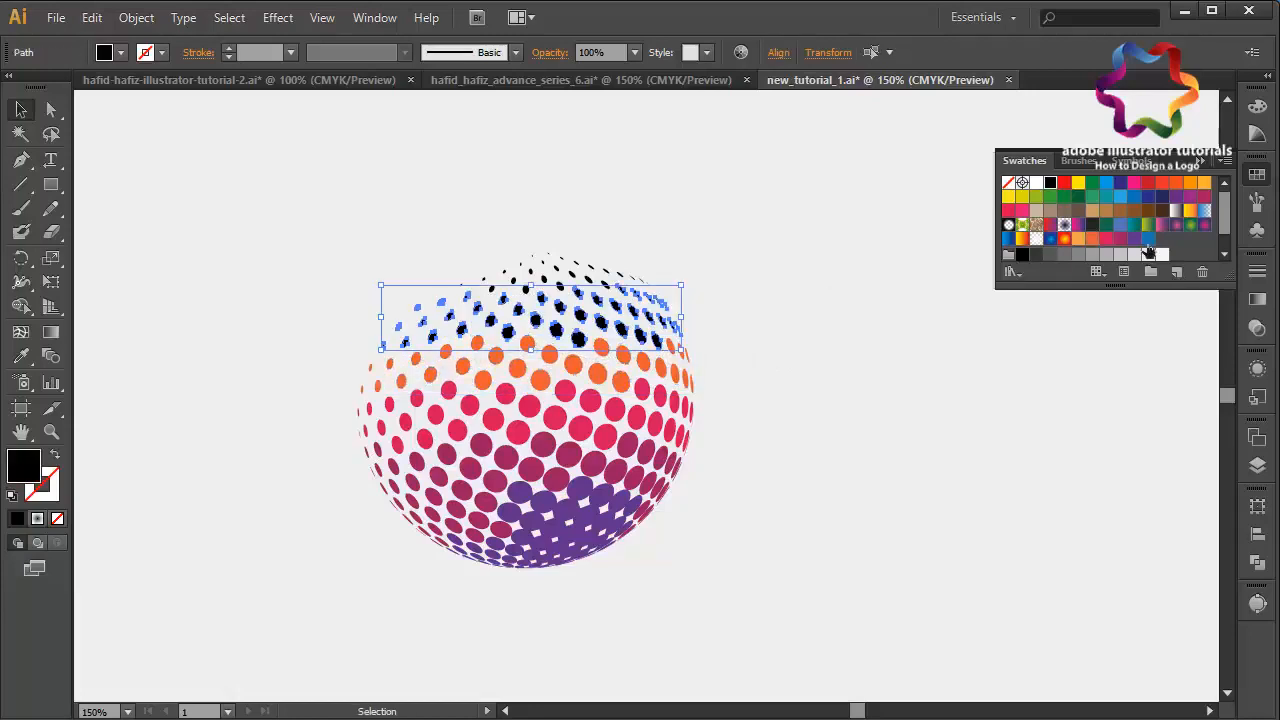
{"action": "left_click", "coordinate": [1078, 238]}
{"action": "left_click", "coordinate": [951, 452]}
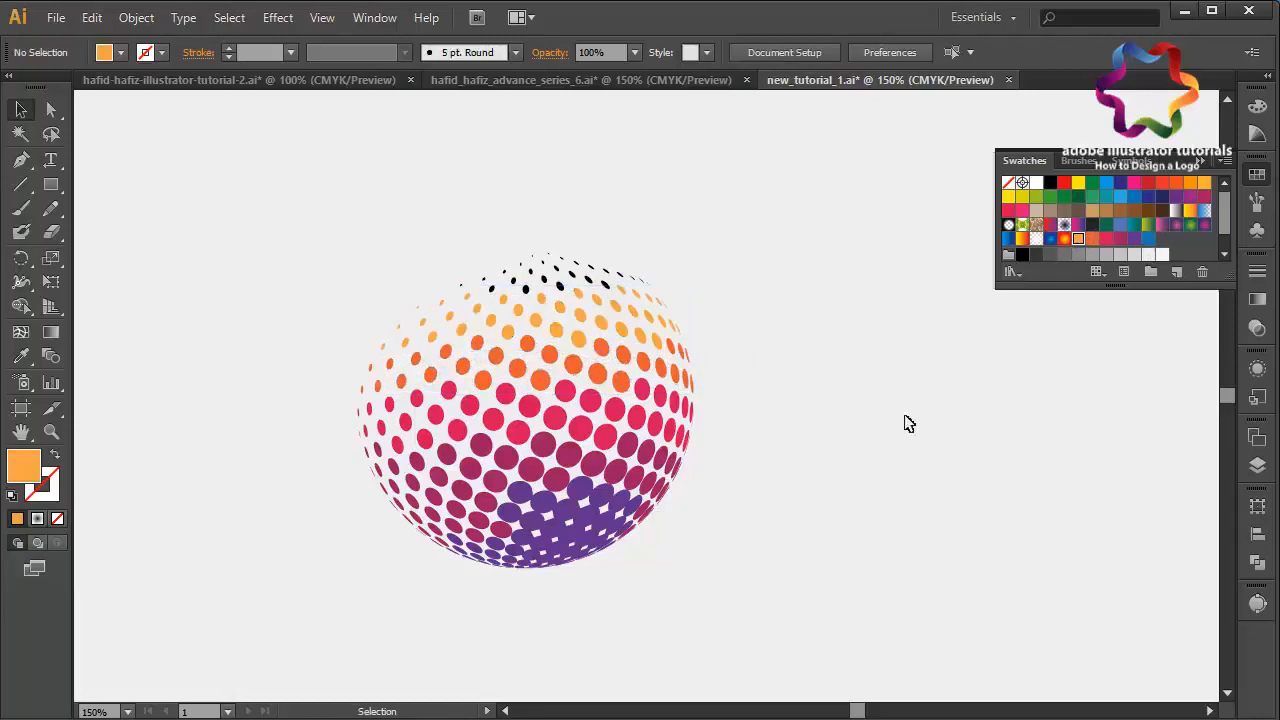
- Fill the remaining black dots at the top of the sphere with the yellow-orange swatch
{"action": "left_click_drag", "start_coordinate": [701, 231], "coordinate": [437, 291]}
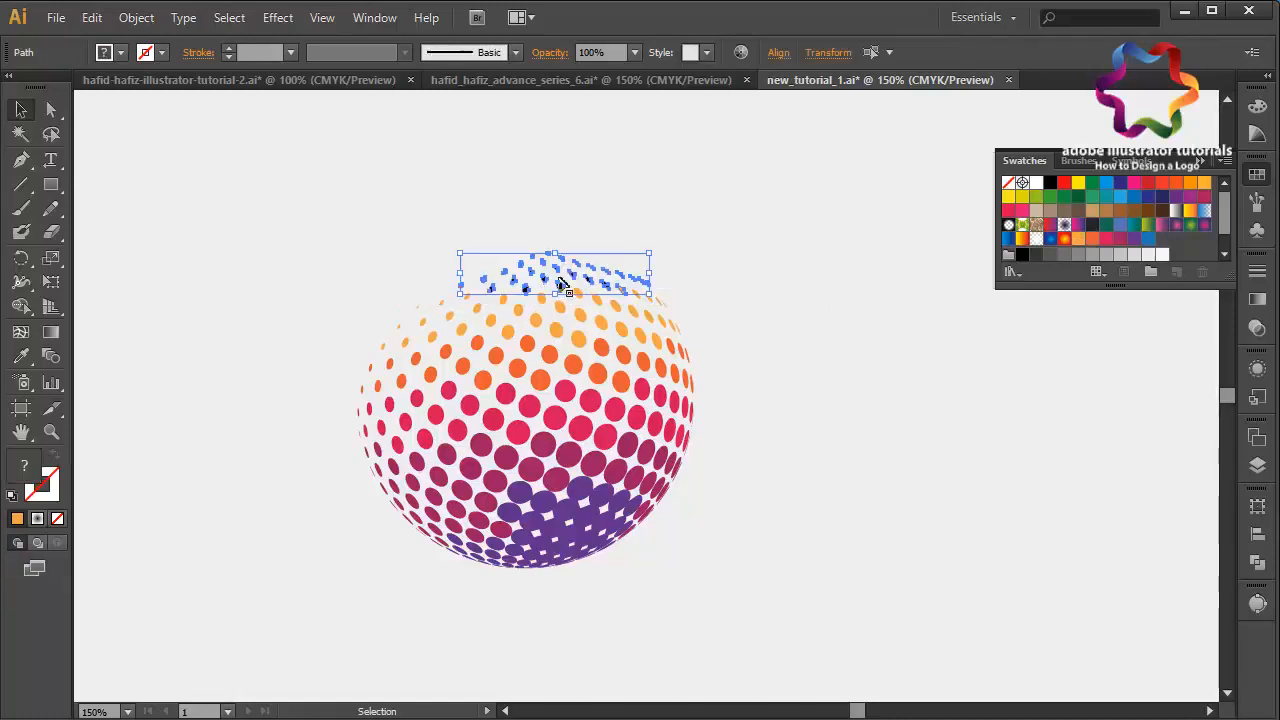
{"action": "left_click", "coordinate": [1078, 183]}
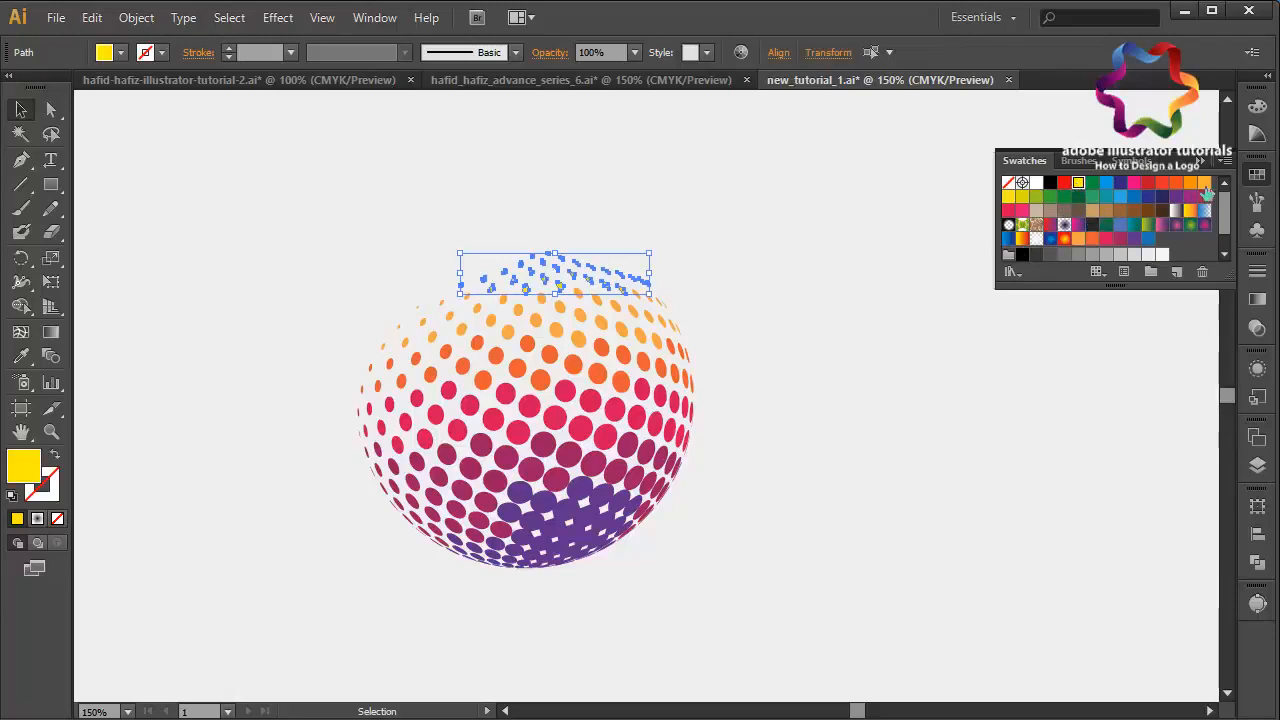
{"action": "left_click", "coordinate": [1204, 183]}
{"action": "left_click", "coordinate": [841, 341]}
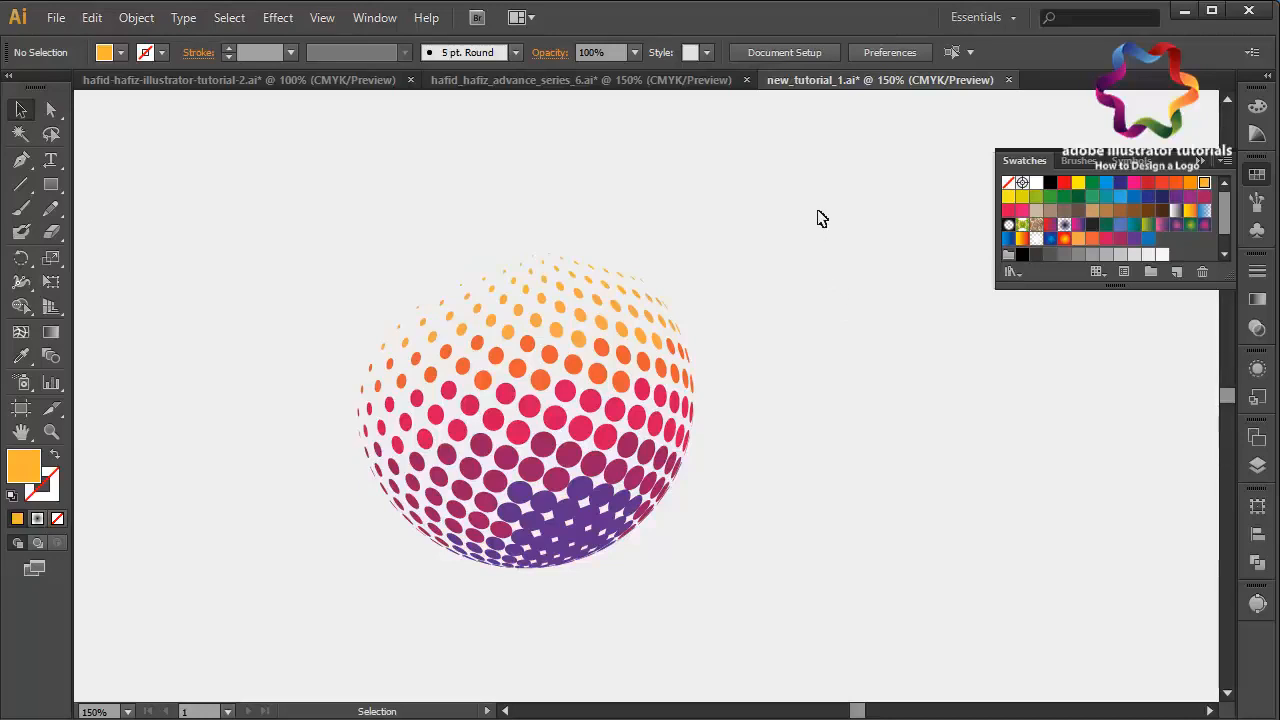
- Group all the coloured dots of the sphere into a single object and deselect it
{"action": "left_click_drag", "start_coordinate": [820, 219], "coordinate": [257, 622]}
{"action": "right_click", "coordinate": [257, 620]}
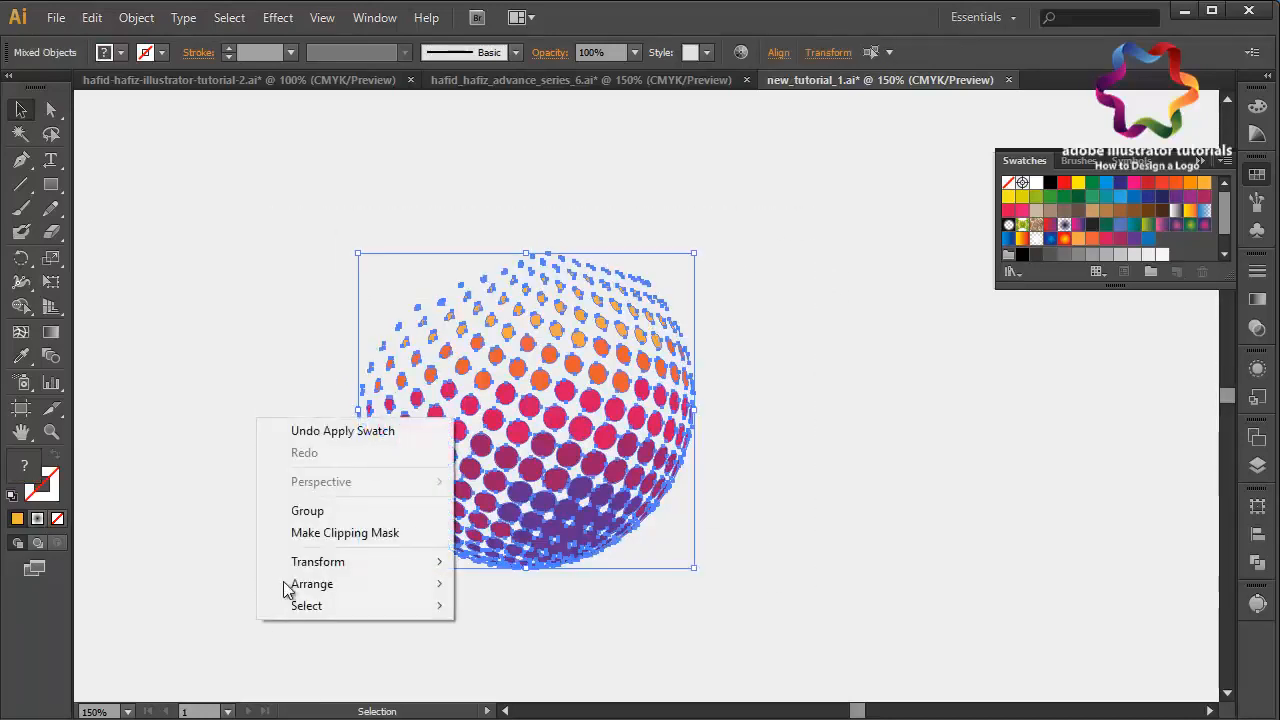
{"action": "left_click", "coordinate": [347, 513]}
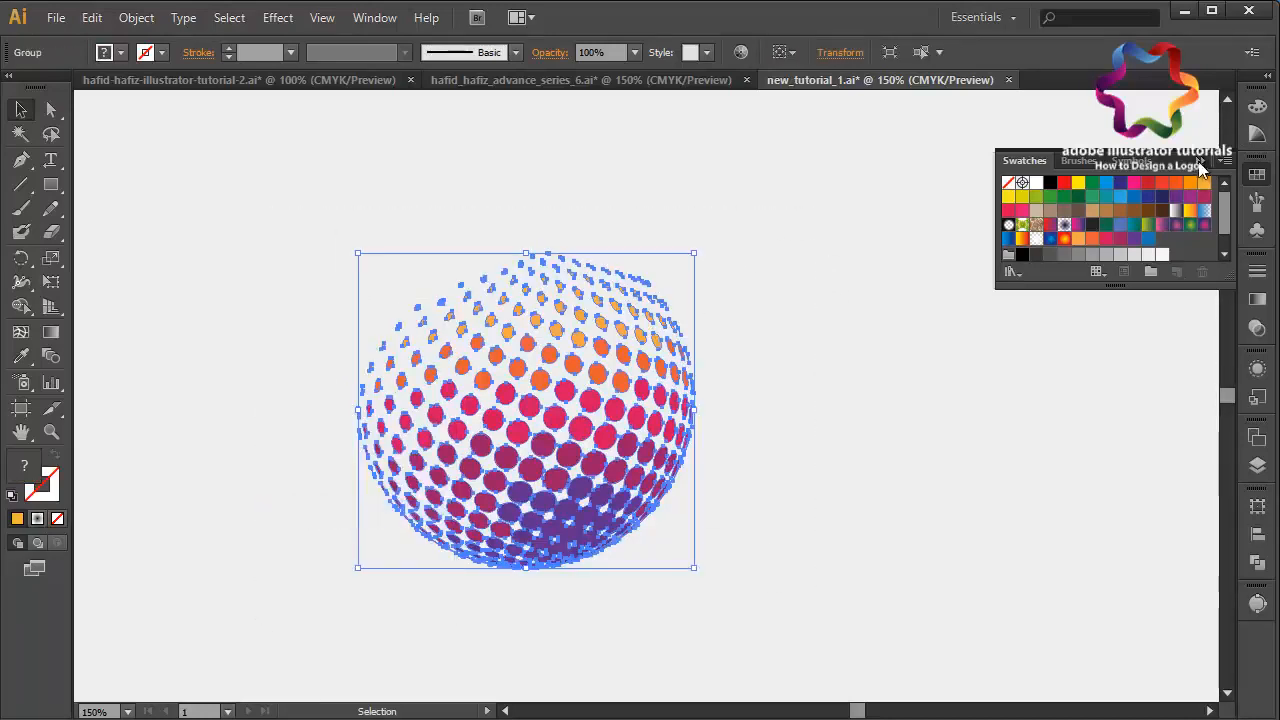
{"action": "left_click", "coordinate": [1094, 406]}
- Enlarge the sphere group to about two and a half times its size and centre it on the artboard
{"action": "key", "text": "ctrl+minus"}
{"action": "key", "text": "ctrl+minus"}
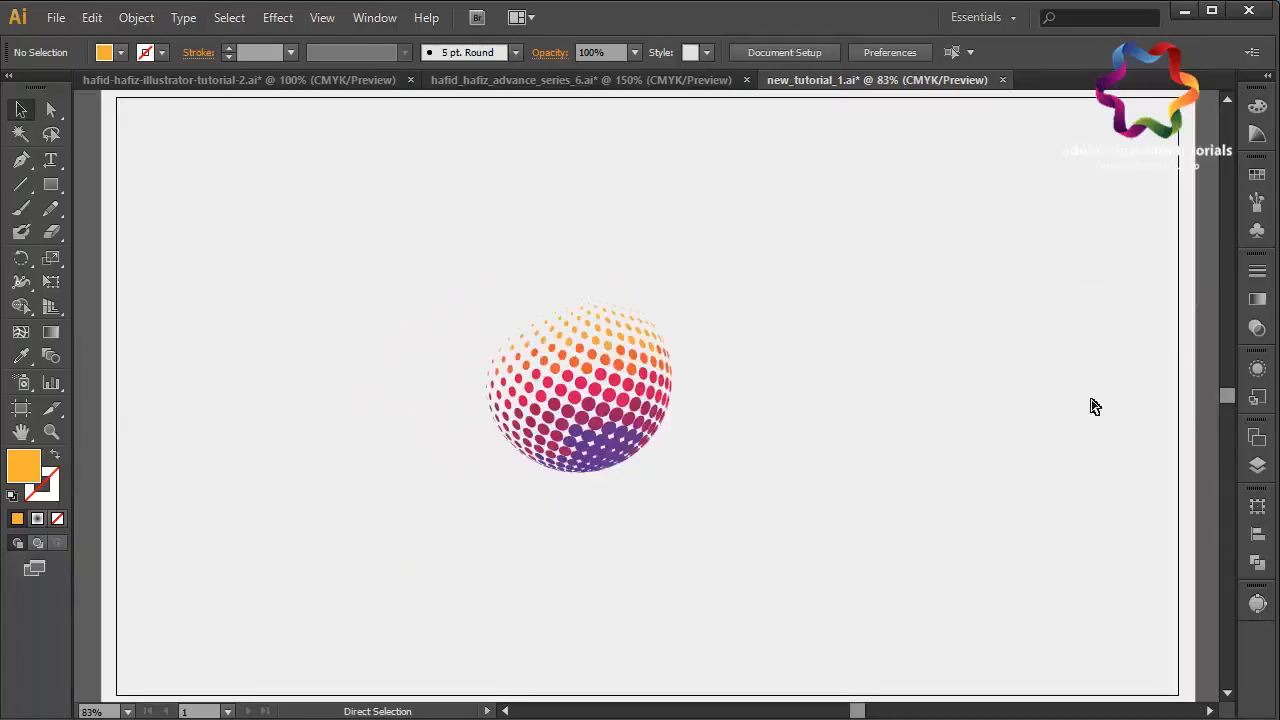
{"action": "left_click_drag", "start_coordinate": [795, 276], "coordinate": [428, 532]}
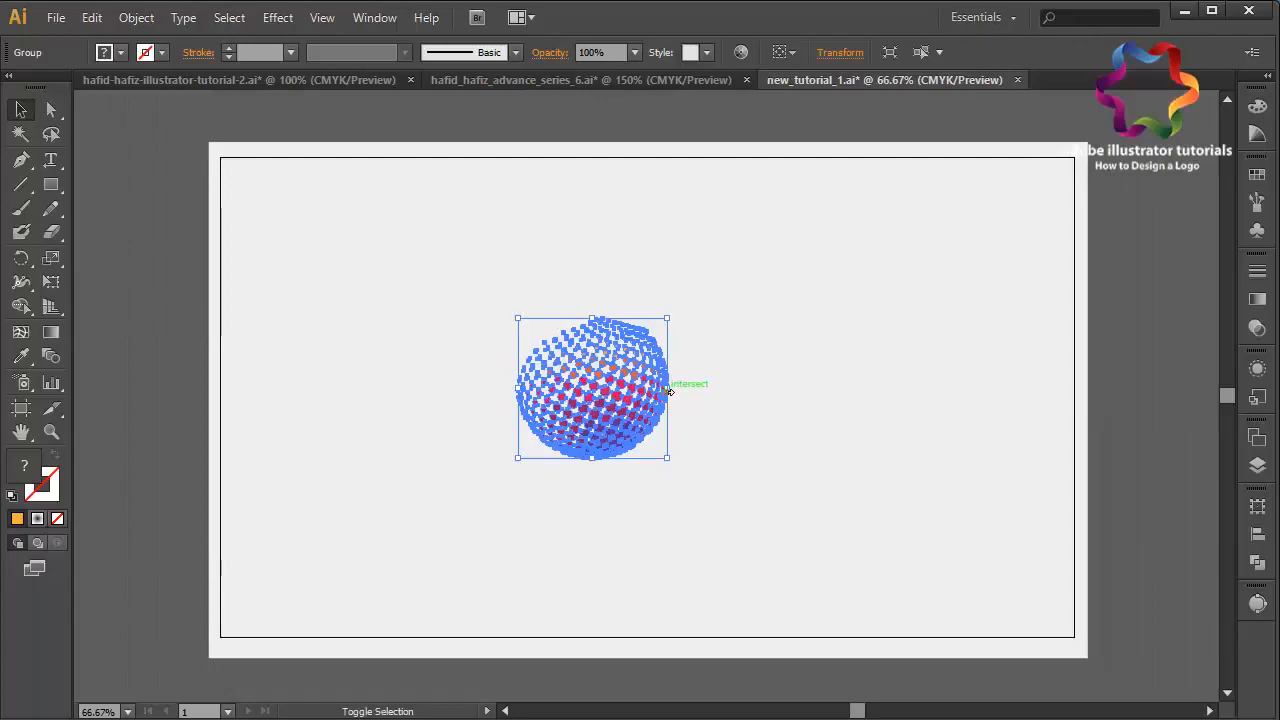
{"action": "left_click_drag", "start_coordinate": [669, 389], "coordinate": [902, 400]}
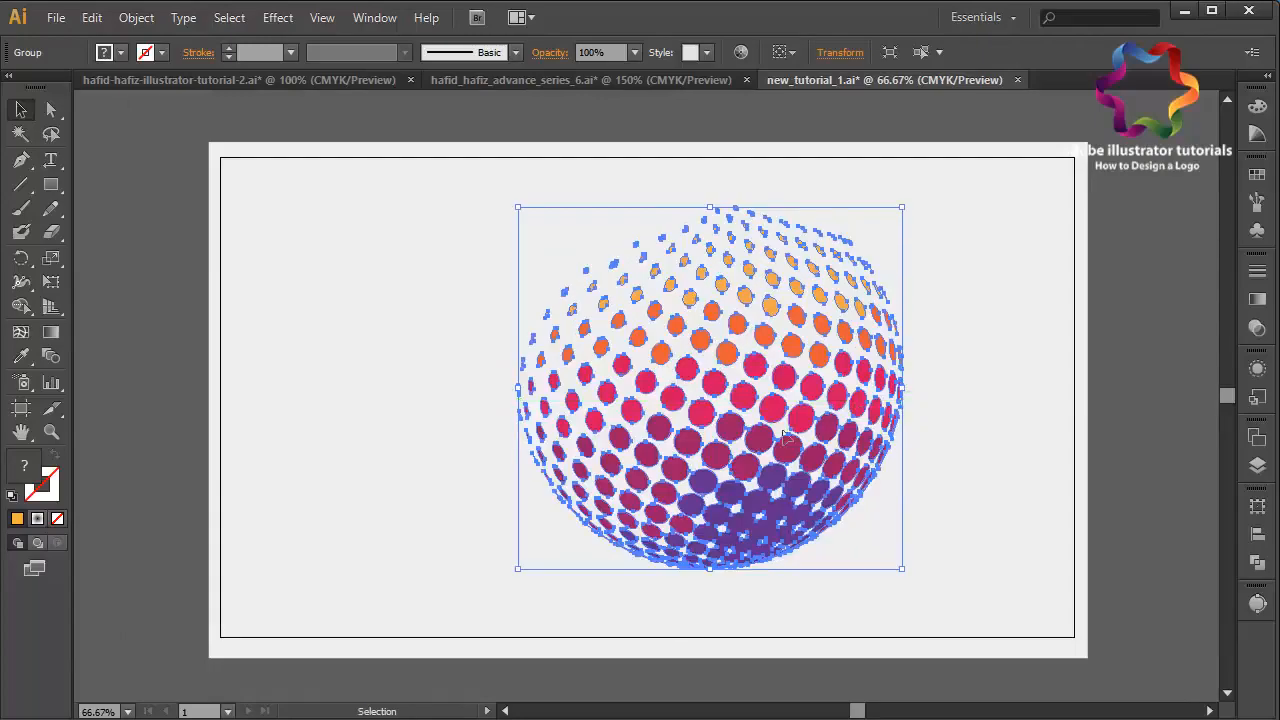
{"action": "left_click_drag", "start_coordinate": [762, 447], "coordinate": [697, 452]}
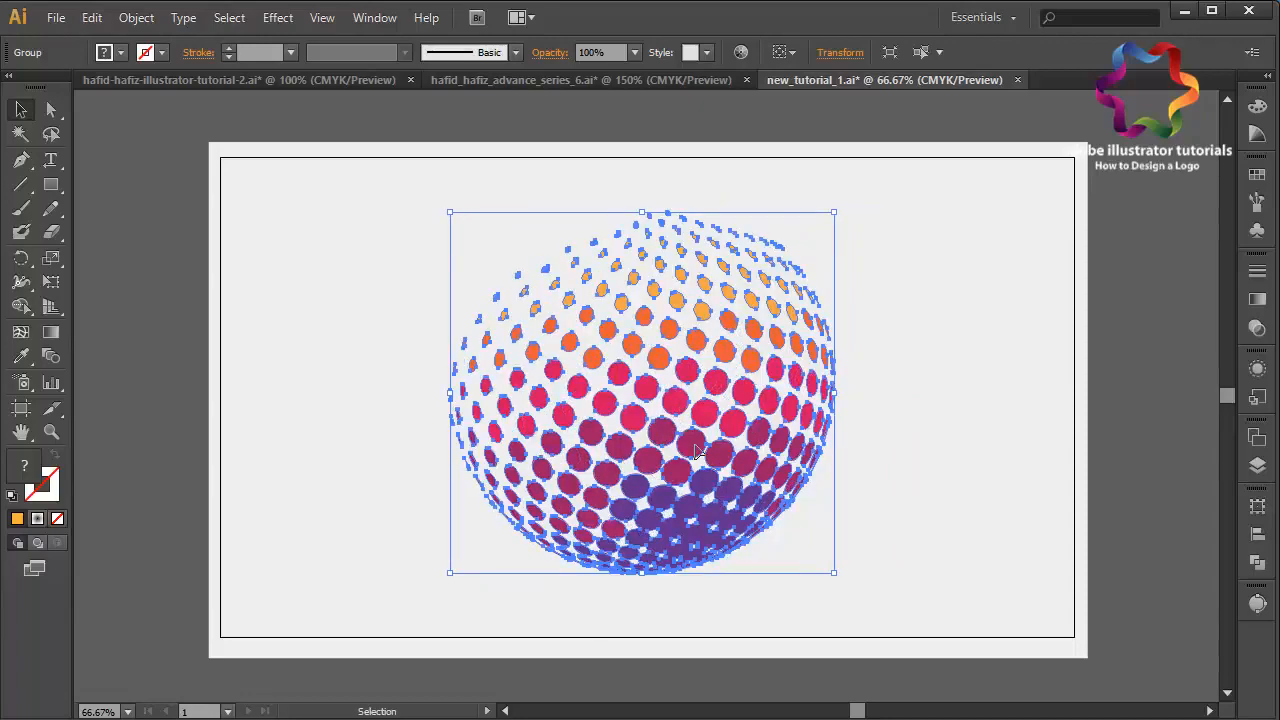
{"action": "left_click", "coordinate": [946, 491]}
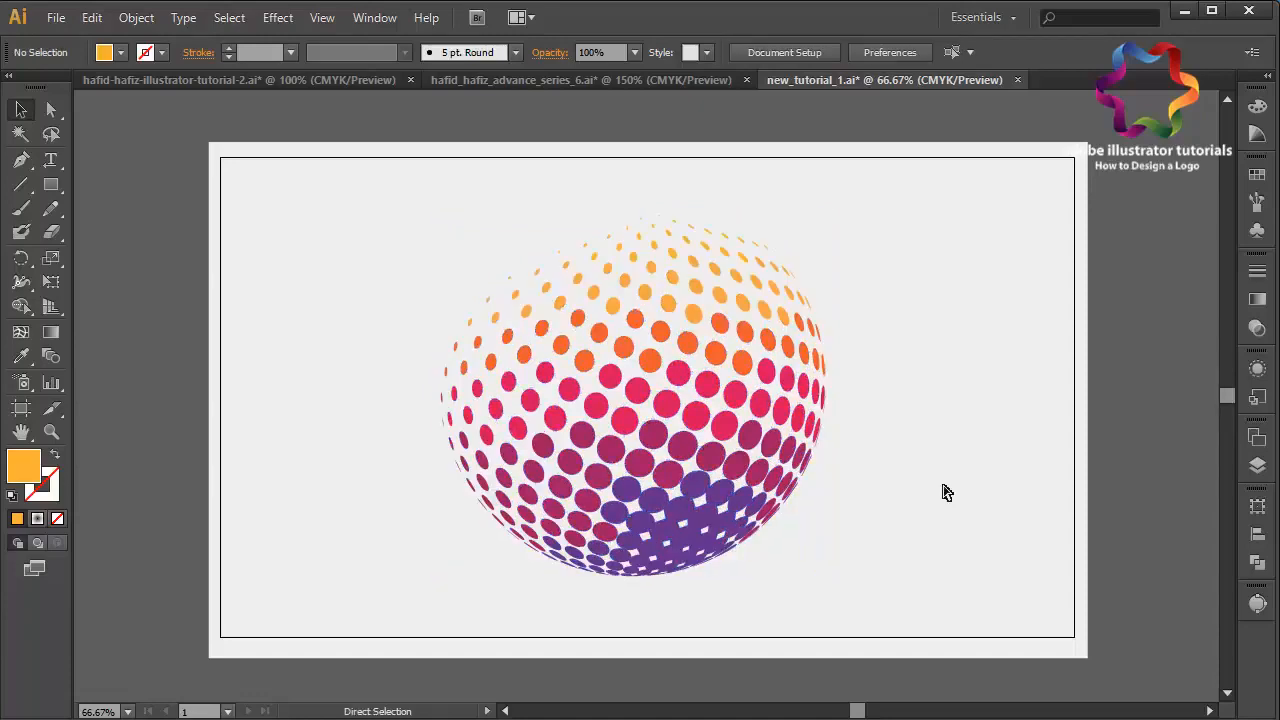
- Draw a wide area-type frame just beneath the sphere, start its text with "pres" and set the font size to 36 pt
{"action": "key", "text": "ctrl+1"}
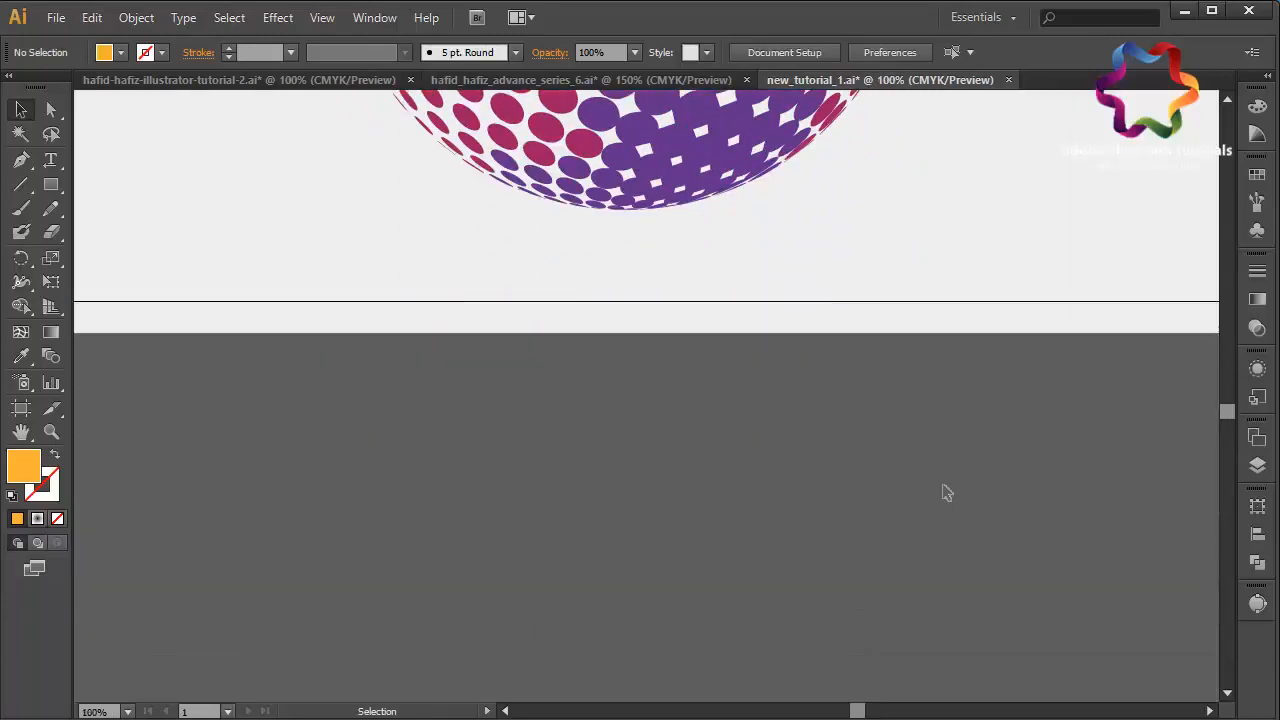
{"action": "scroll", "coordinate": [946, 491], "scroll_direction": "down", "scroll_amount": 5}
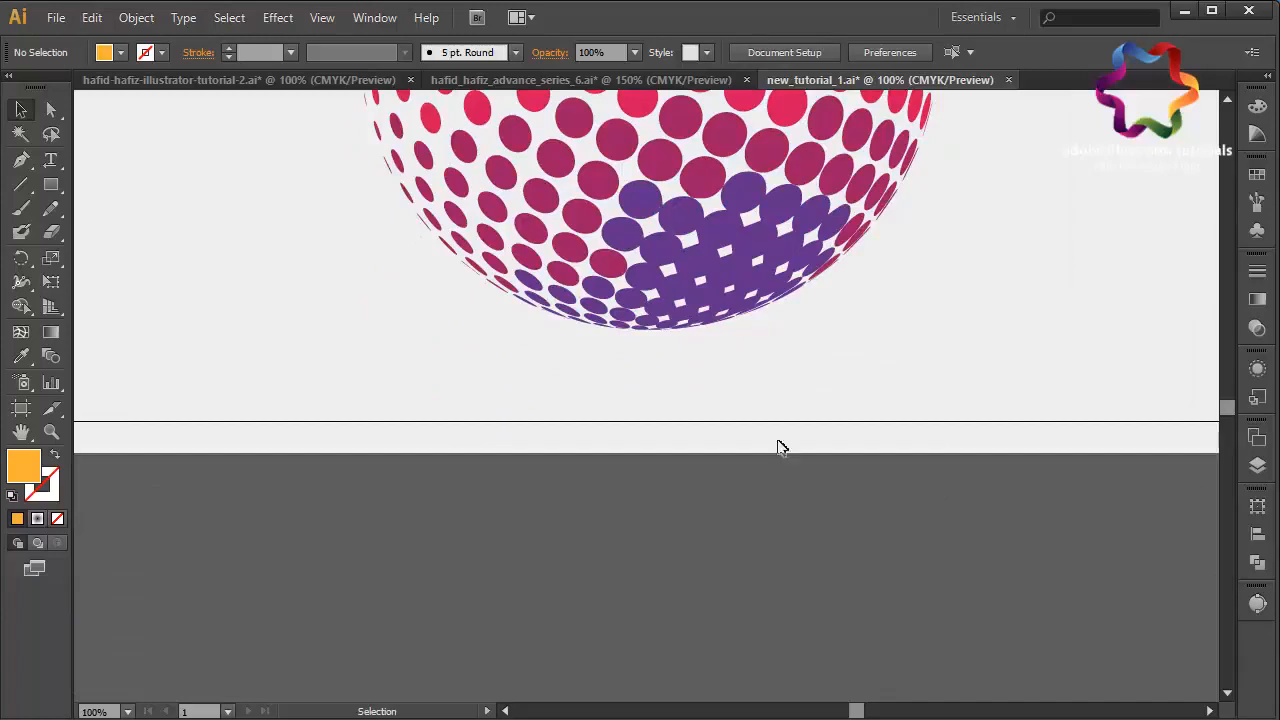
{"action": "left_click", "coordinate": [50, 160]}
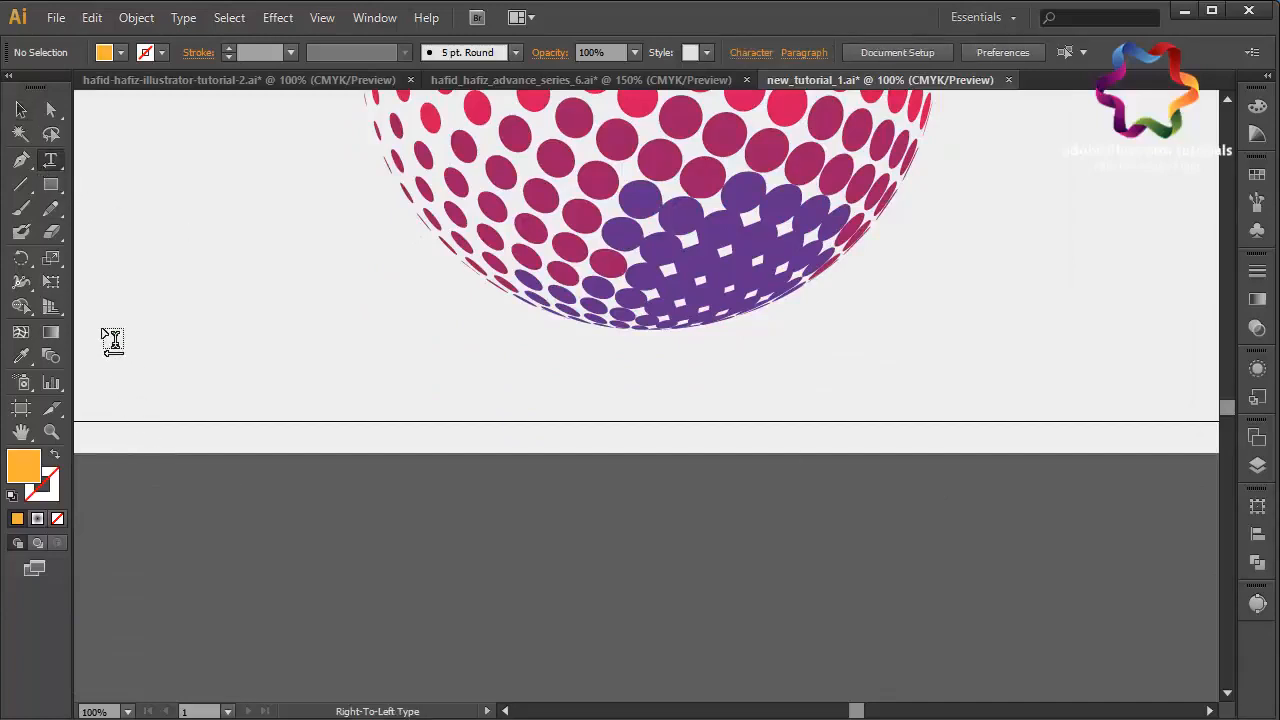
{"action": "left_click_drag", "start_coordinate": [103, 331], "coordinate": [1178, 408]}
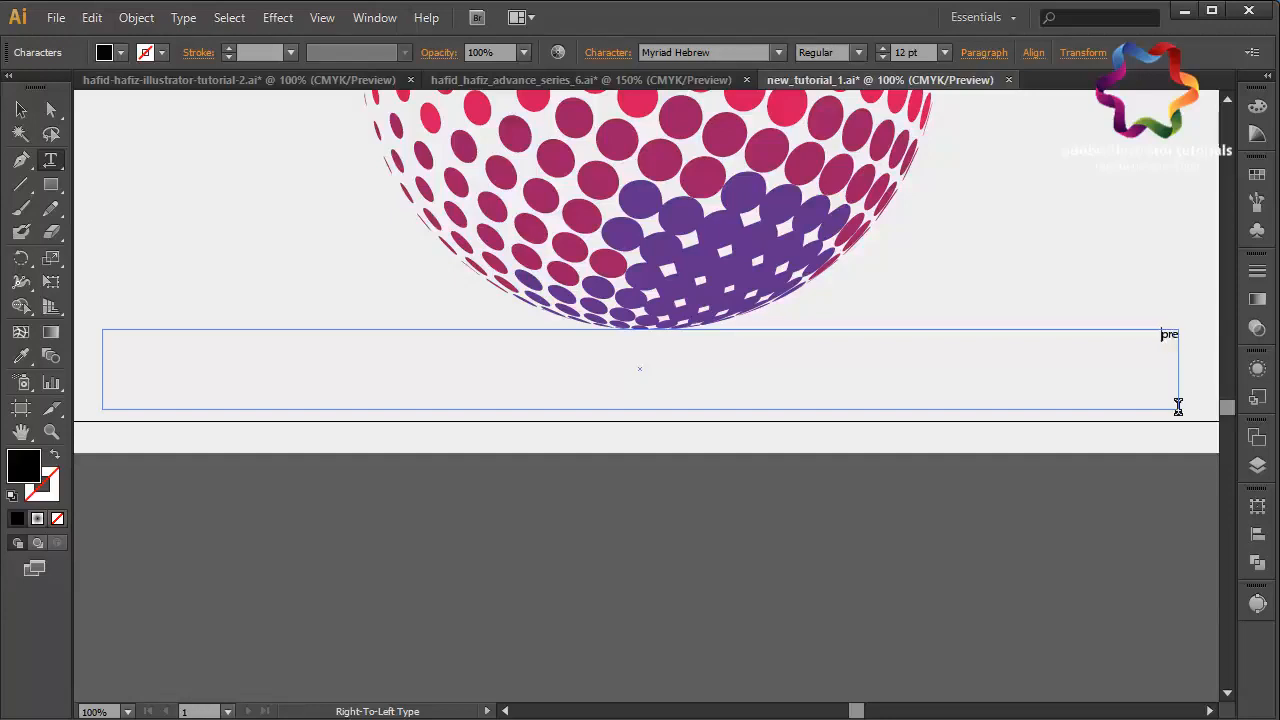
{"action": "left_click", "coordinate": [943, 52]}
{"action": "left_click", "coordinate": [968, 321]}
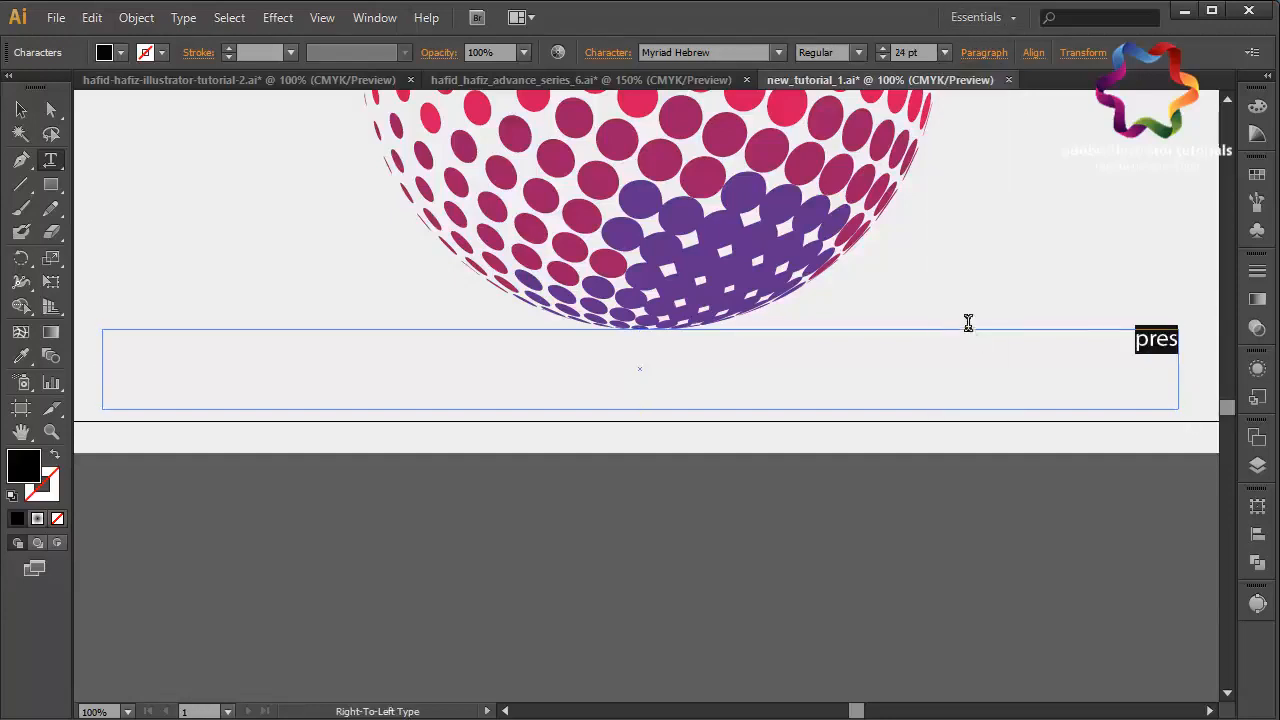
{"action": "left_click", "coordinate": [944, 52]}
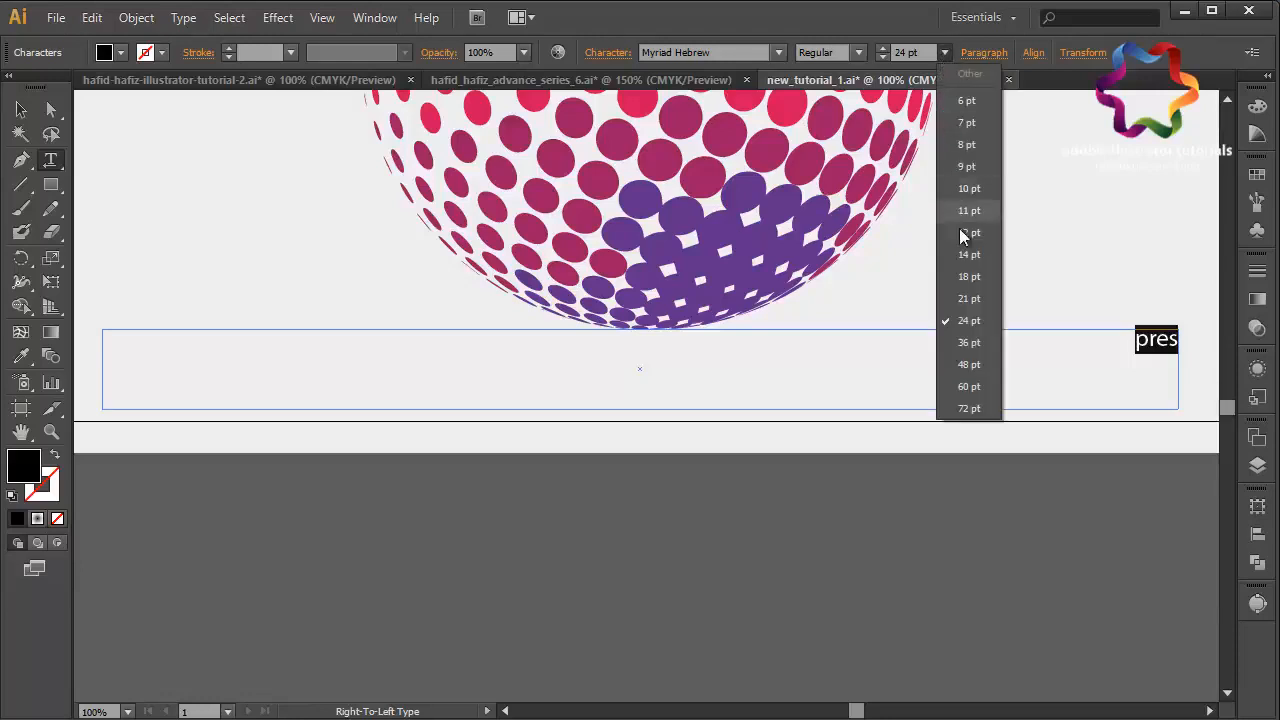
{"action": "left_click", "coordinate": [968, 360]}
- Replace the frame's placeholder text with: press "like" and "share" if you happy with my video tutorial
{"action": "type", "text": "pree"}
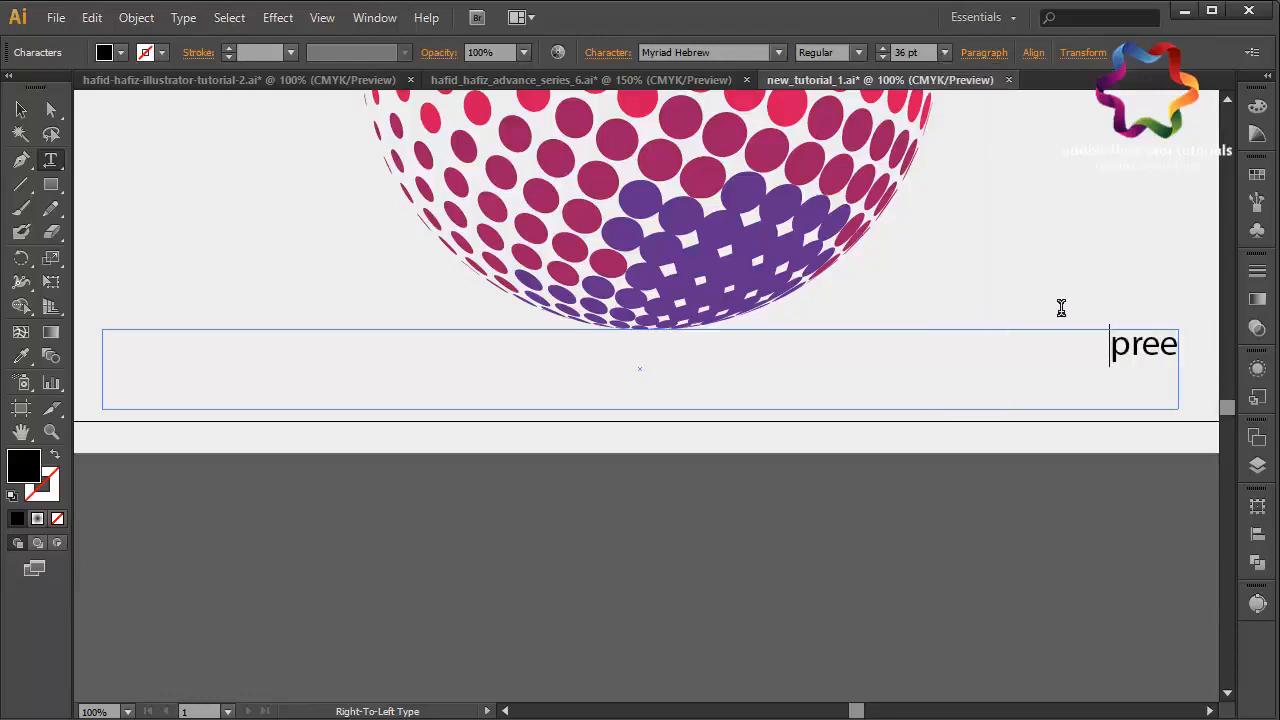
{"action": "key", "text": "BackSpace"}
{"action": "type", "text": "ss"}
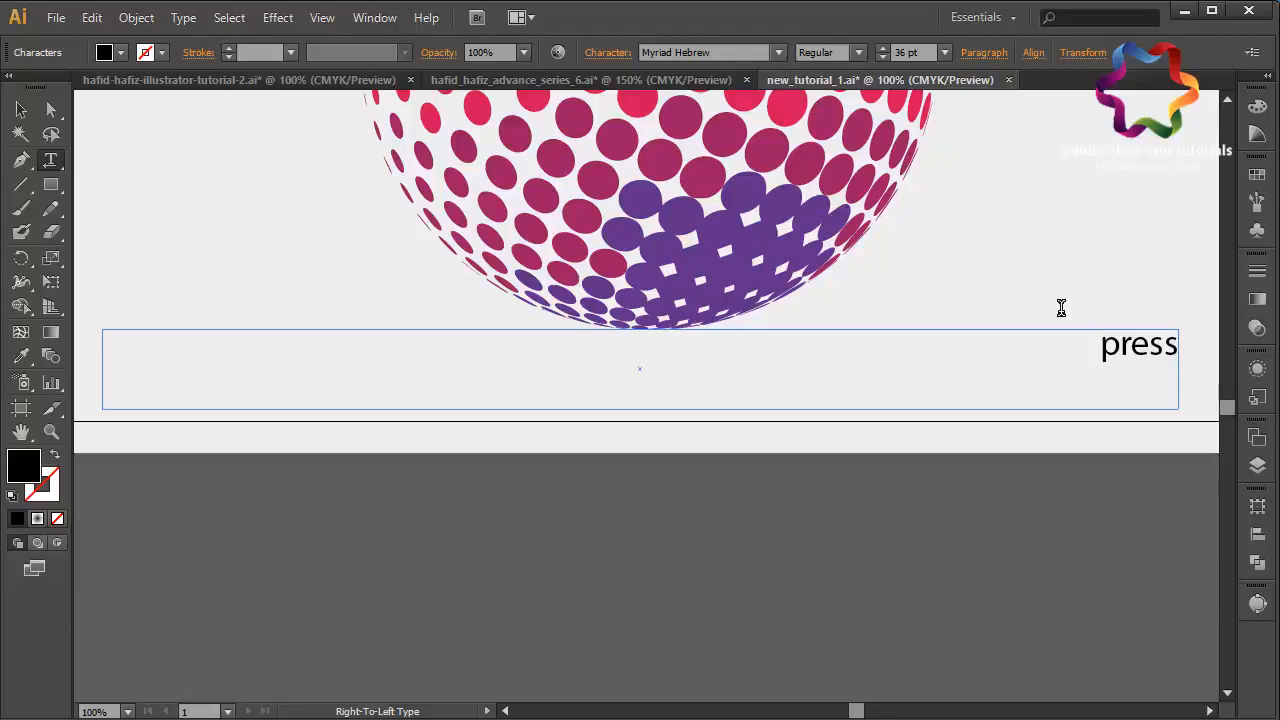
{"action": "type", "text": " \"like"}
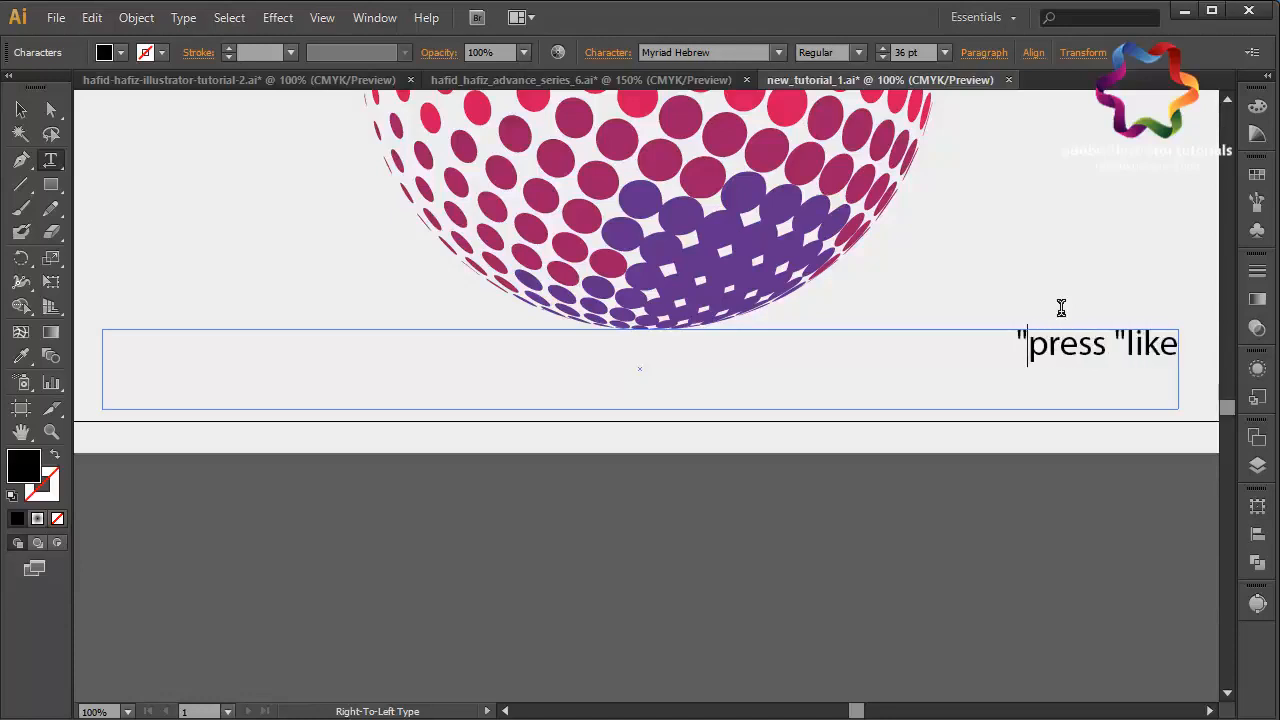
{"action": "type", "text": "\" and"}
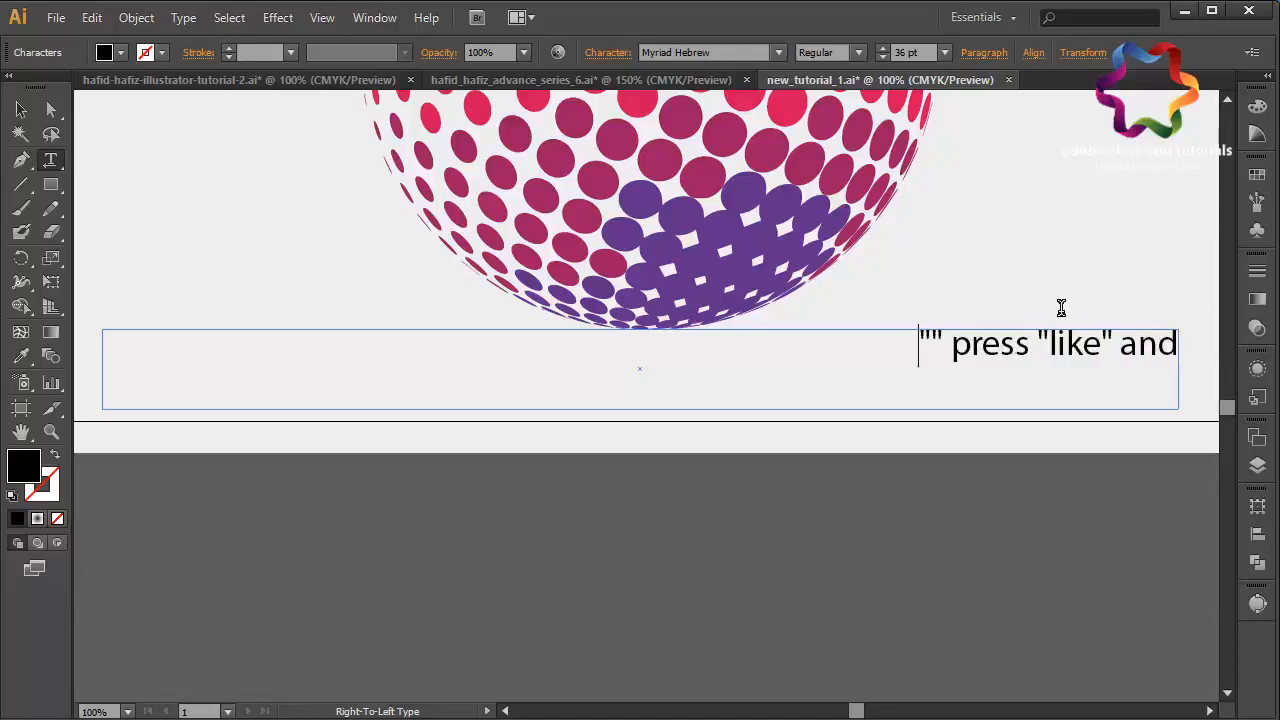
{"action": "type", "text": " \"share"}
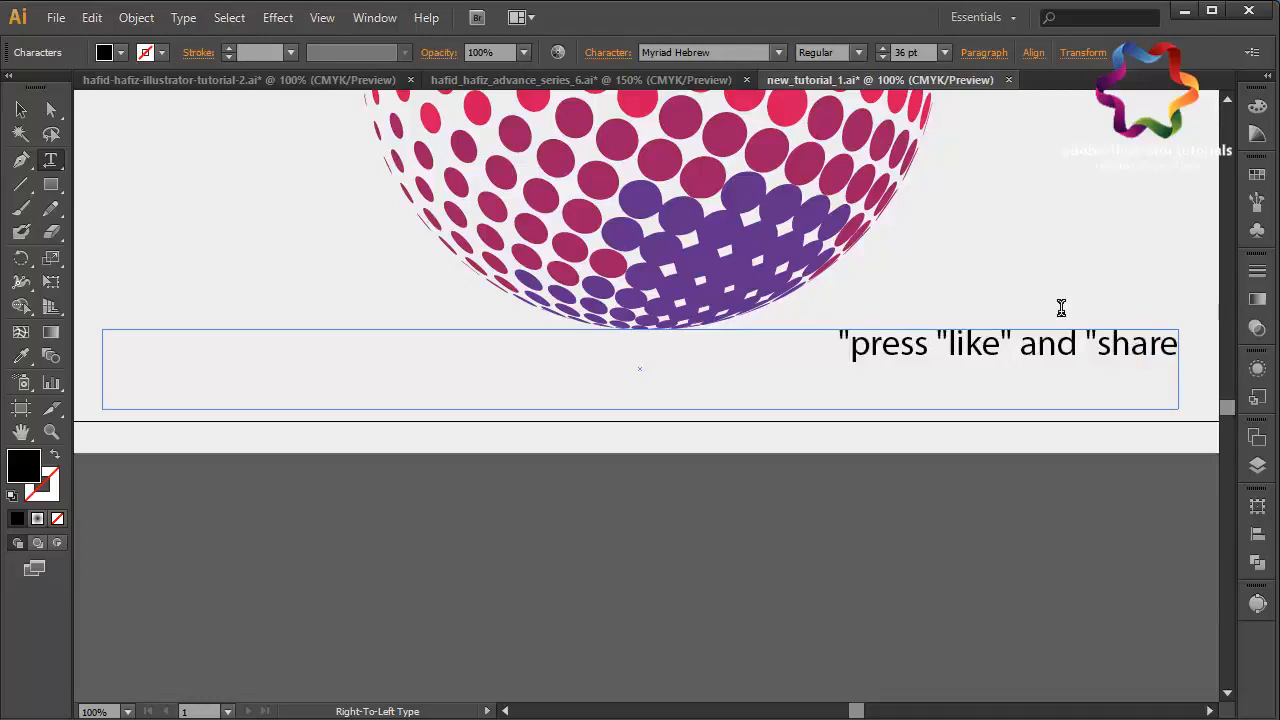
{"action": "type", "text": "\" if you h"}
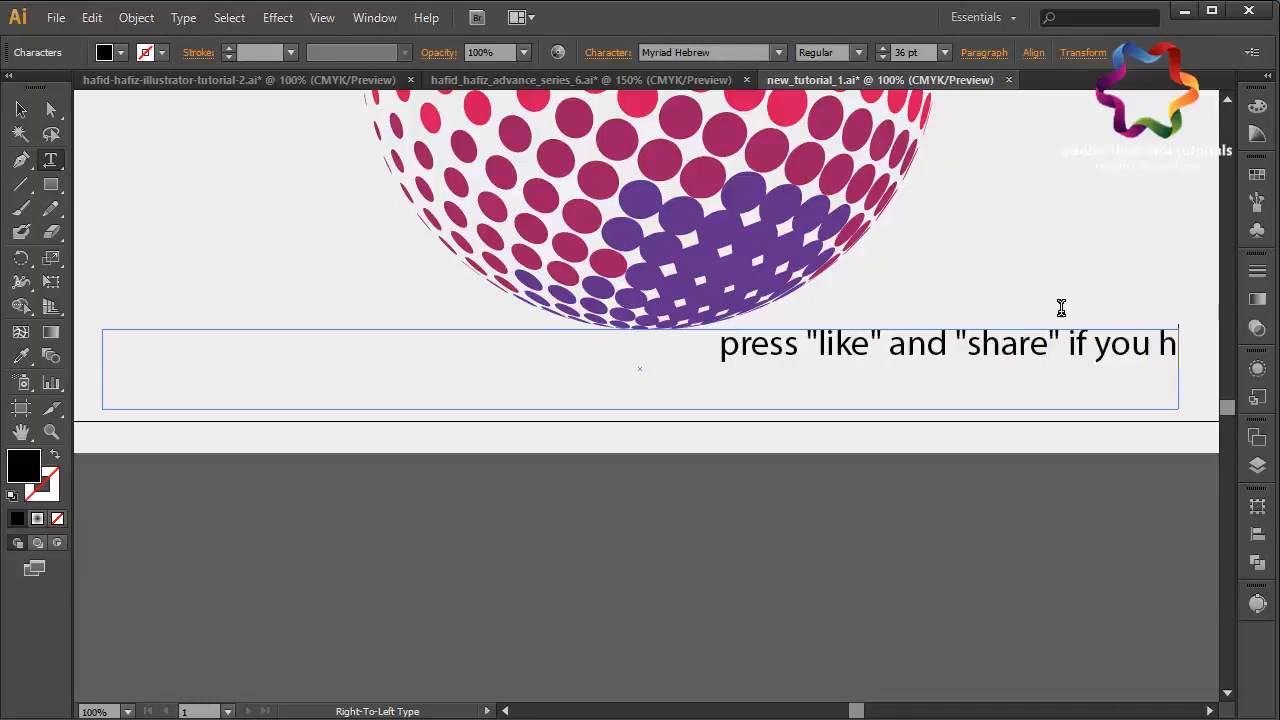
{"action": "type", "text": "appy w"}
{"action": "key", "text": "BackSpace"}
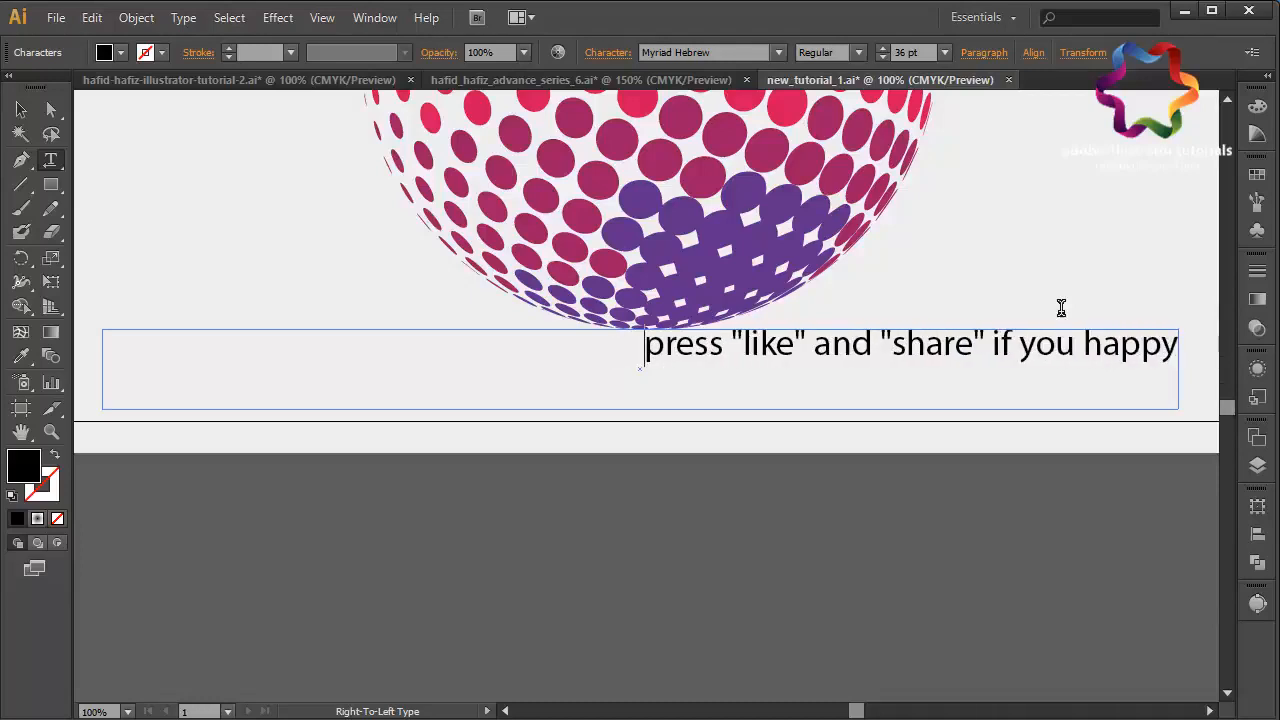
{"action": "type", "text": "with my vid"}
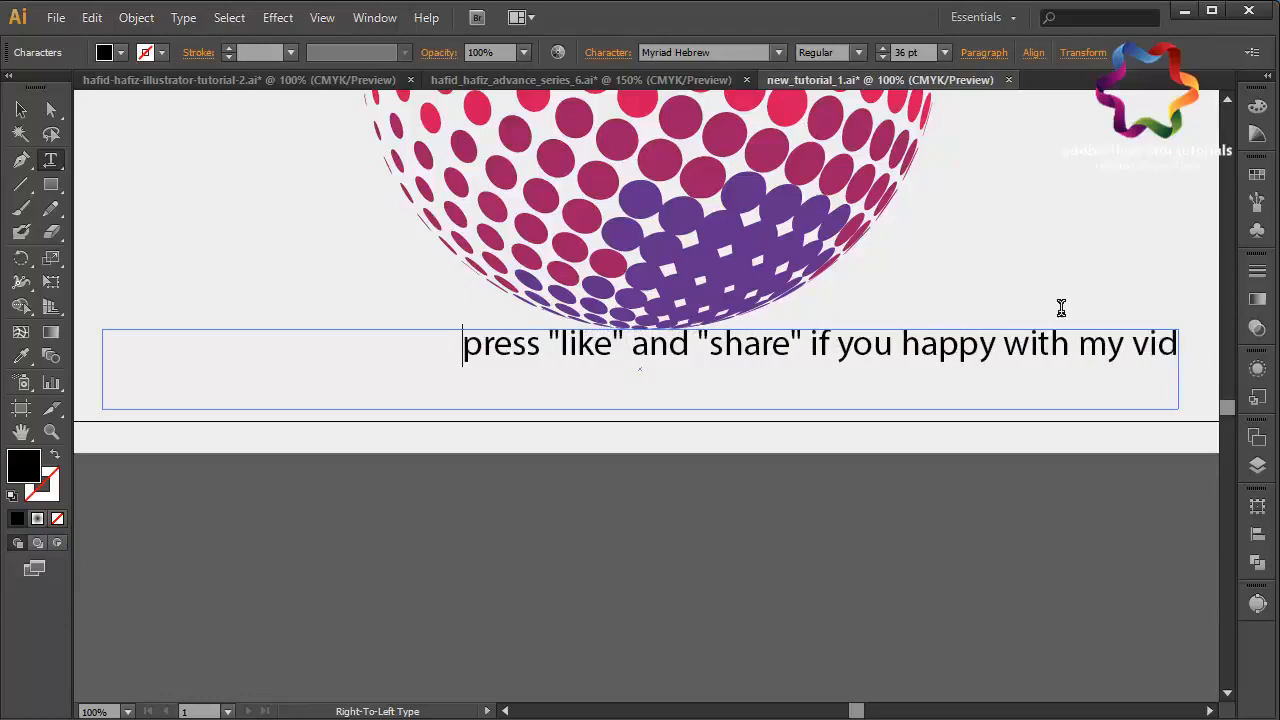
{"action": "type", "text": "eo tutorial"}
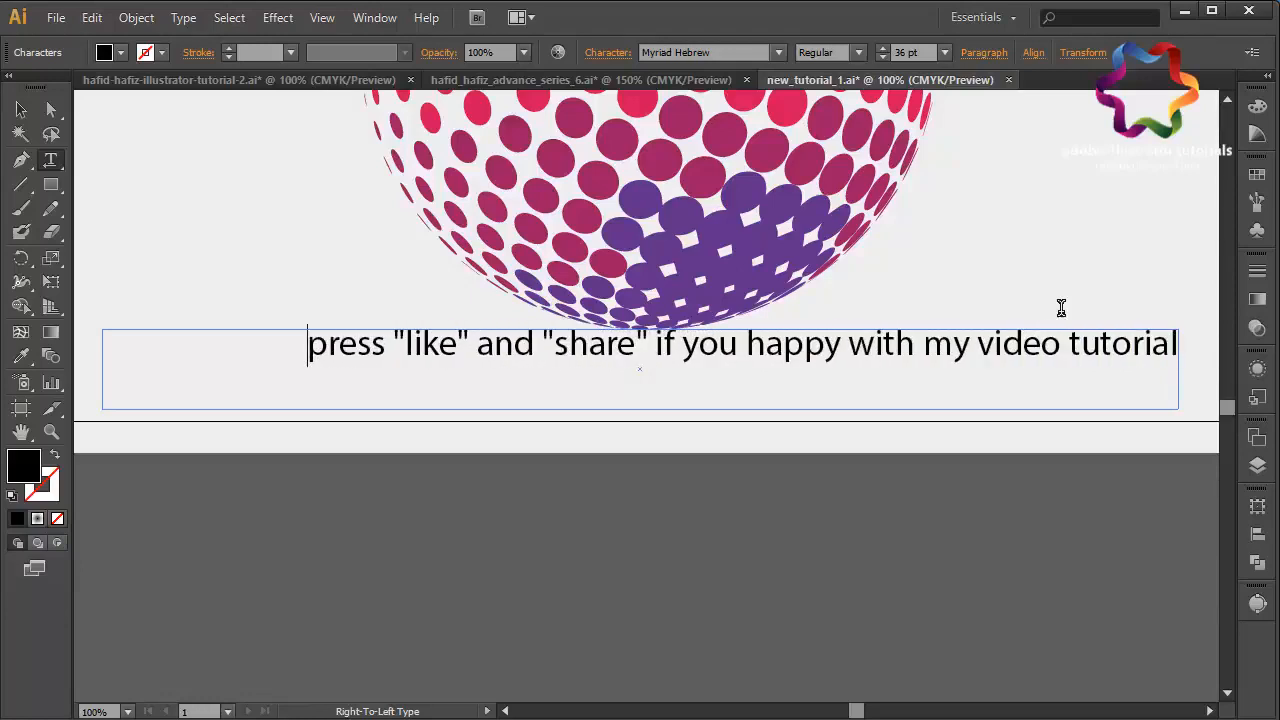
- Continue the message in the text frame with ":) and if you have a question,"
{"action": "type", "text": " :) and"}
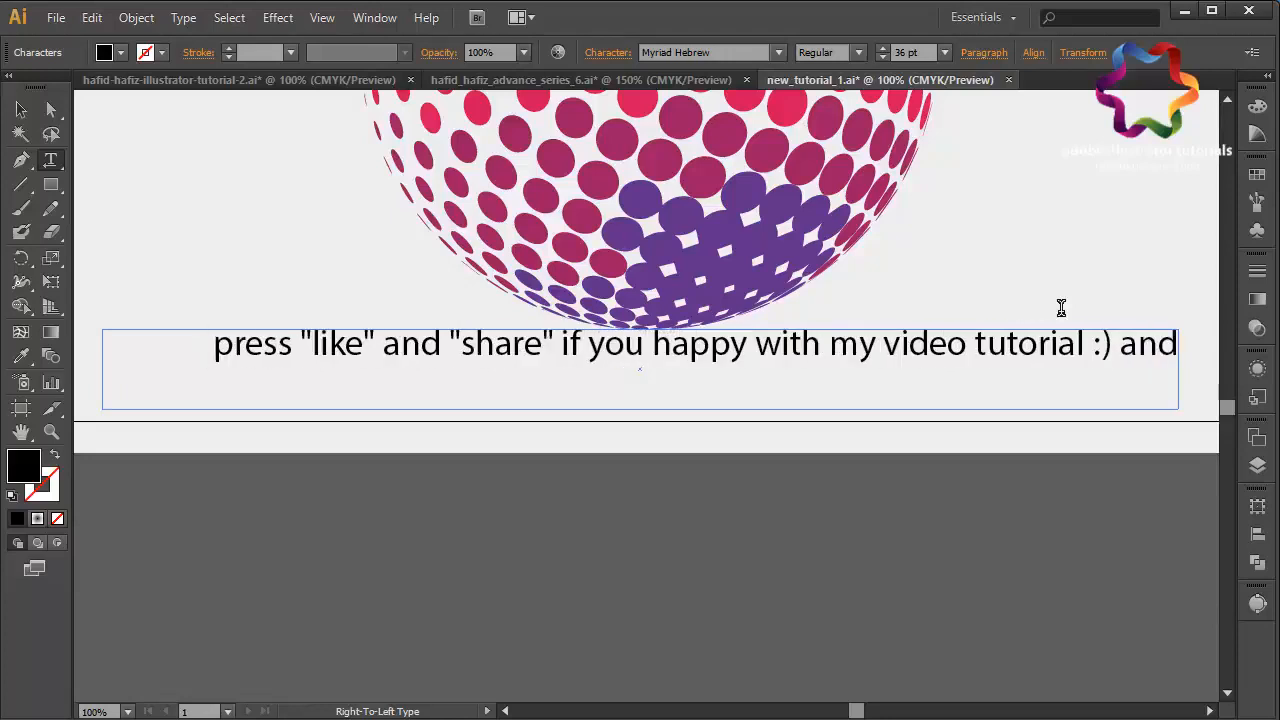
{"action": "type", "text": " g"}
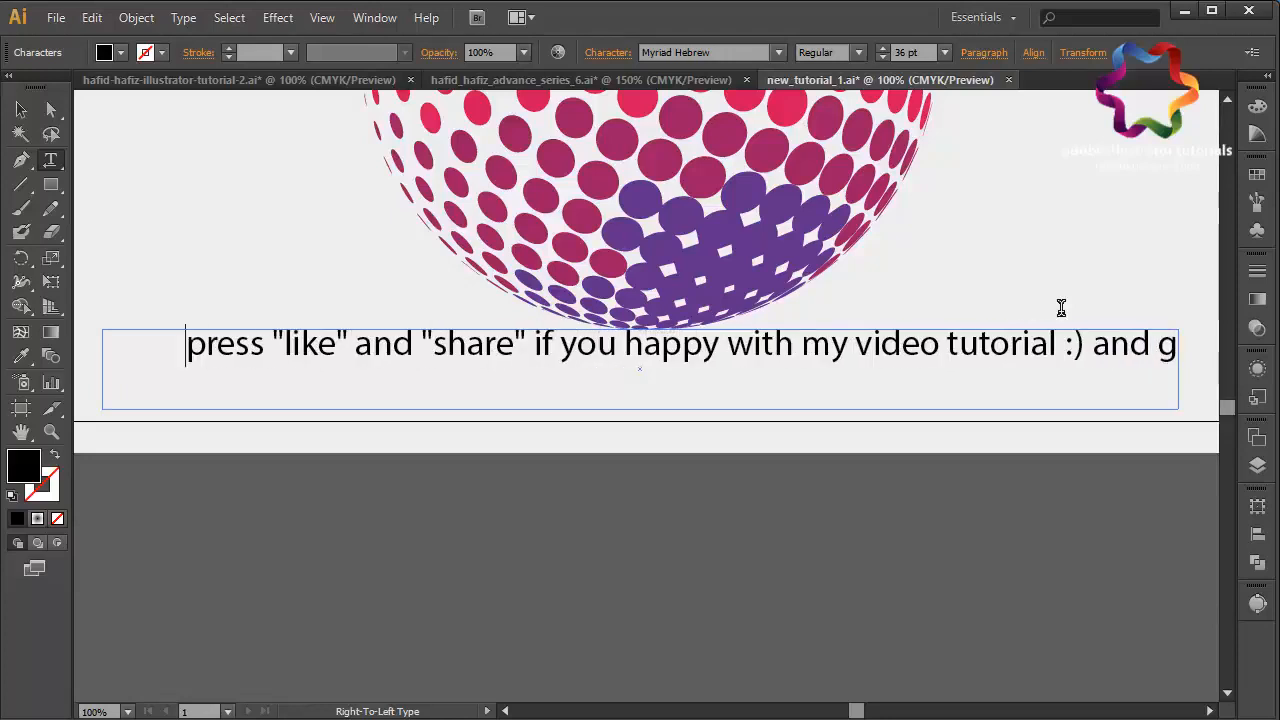
{"action": "key", "text": "BackSpace"}
{"action": "key", "text": "BackSpace"}
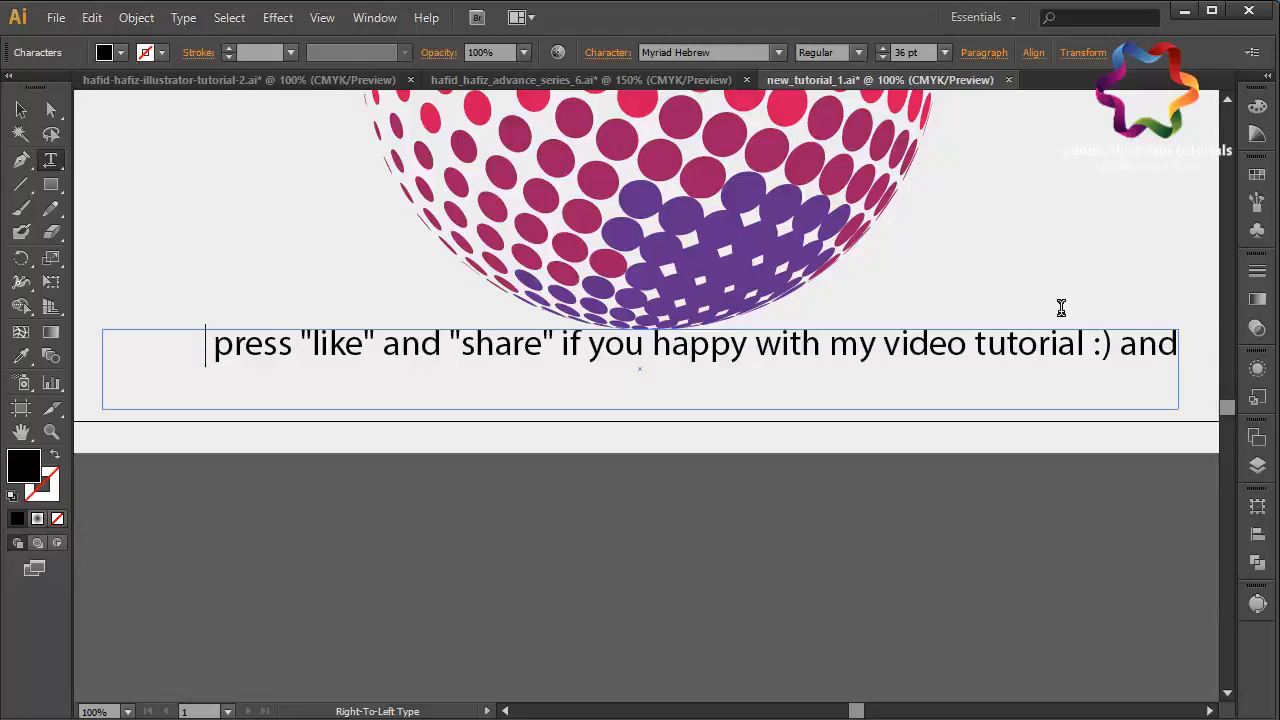
{"action": "type", "text": "if you ha"}
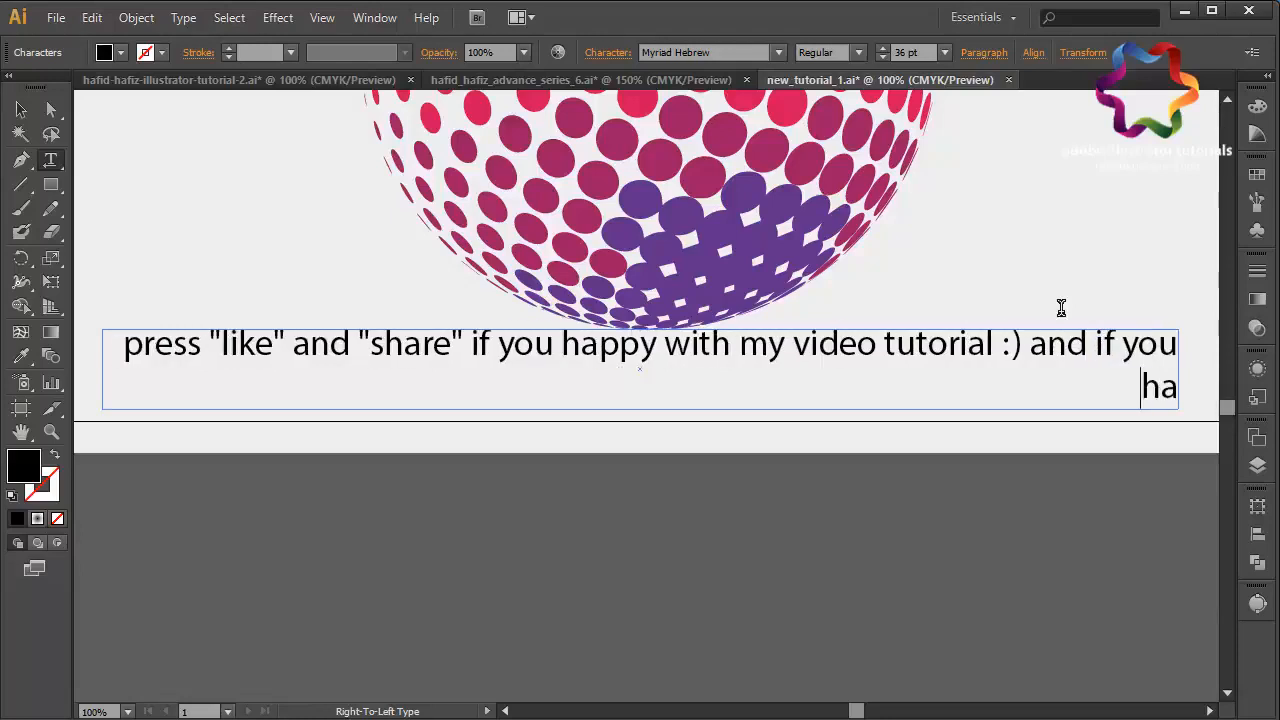
{"action": "type", "text": "ve a questi"}
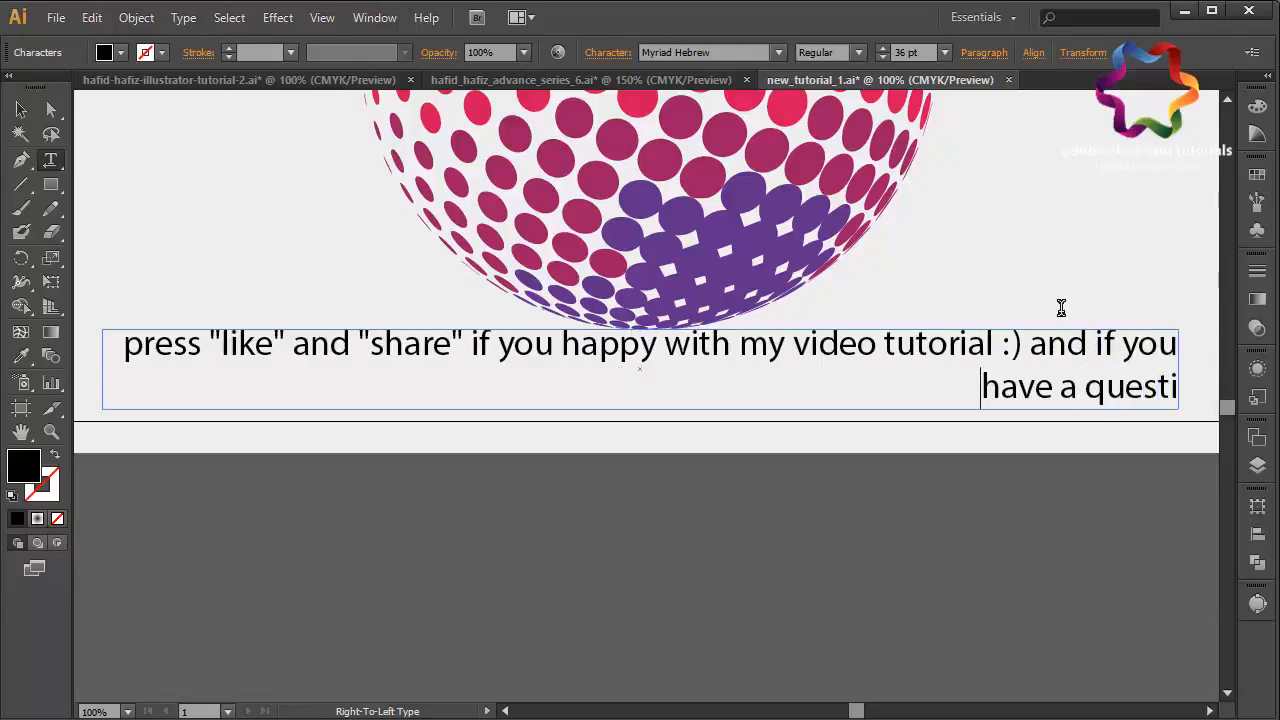
{"action": "type", "text": "on"}
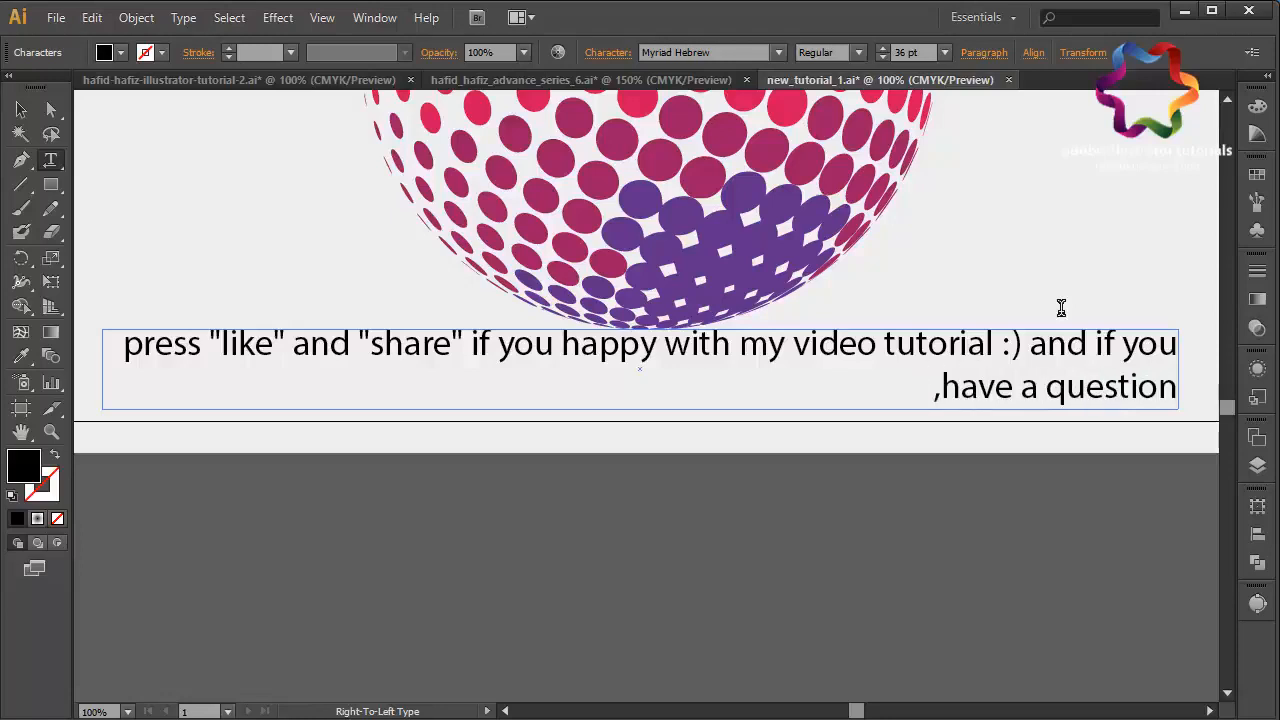